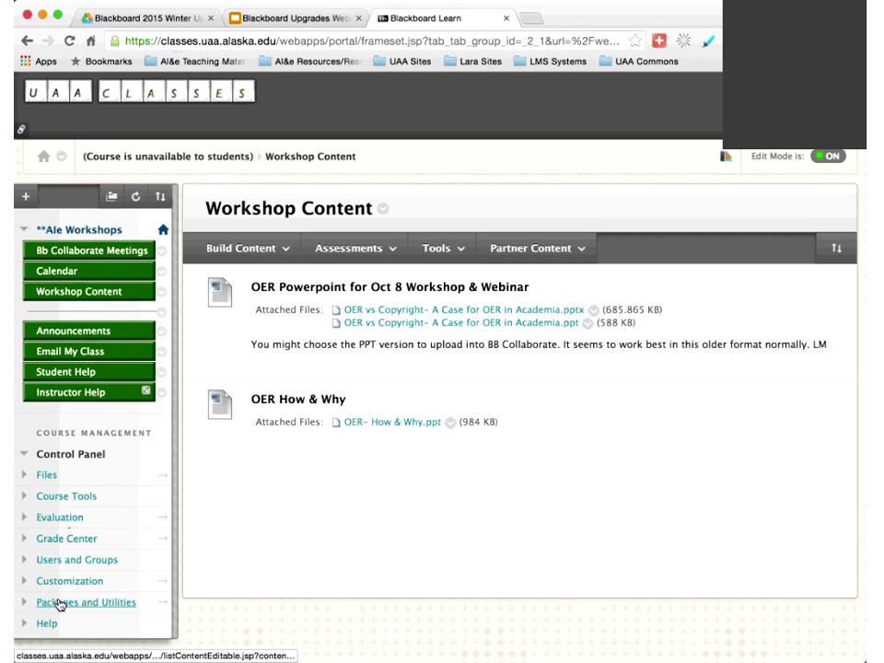
Go to Packages and Utilities > Export/Archive Course to list the exported packages
click(59, 603)
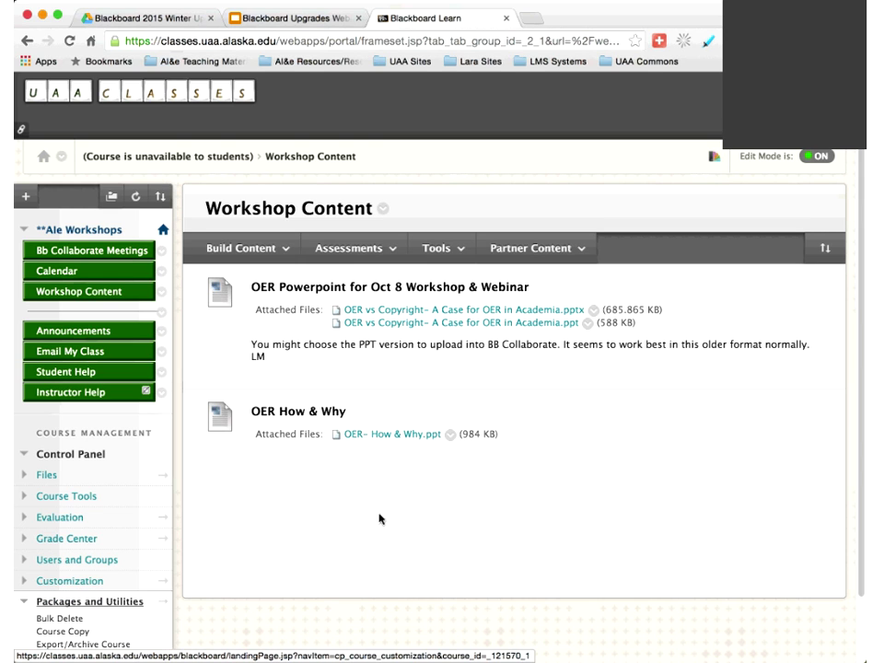
scroll(378, 519, down, 2)
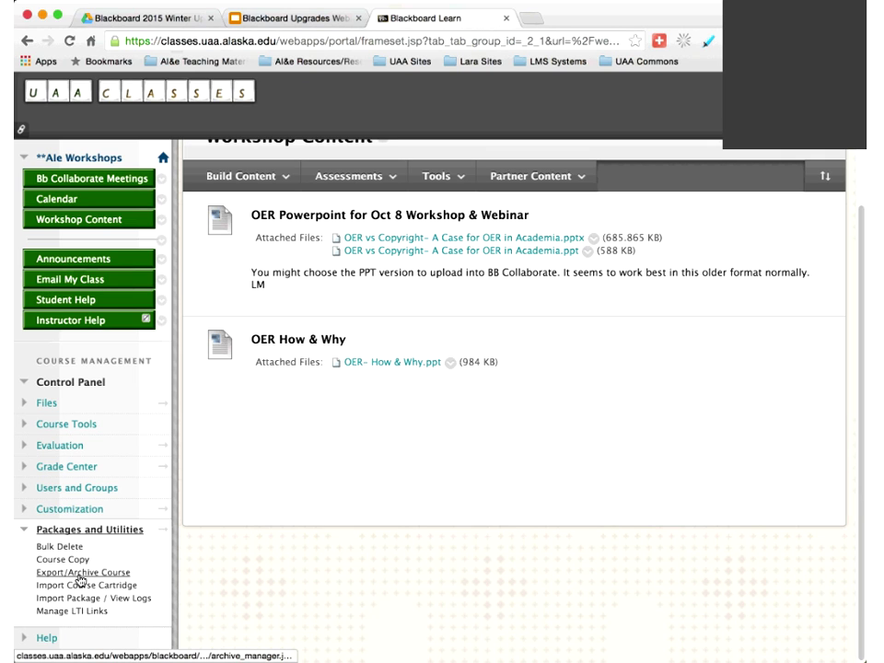
click(81, 572)
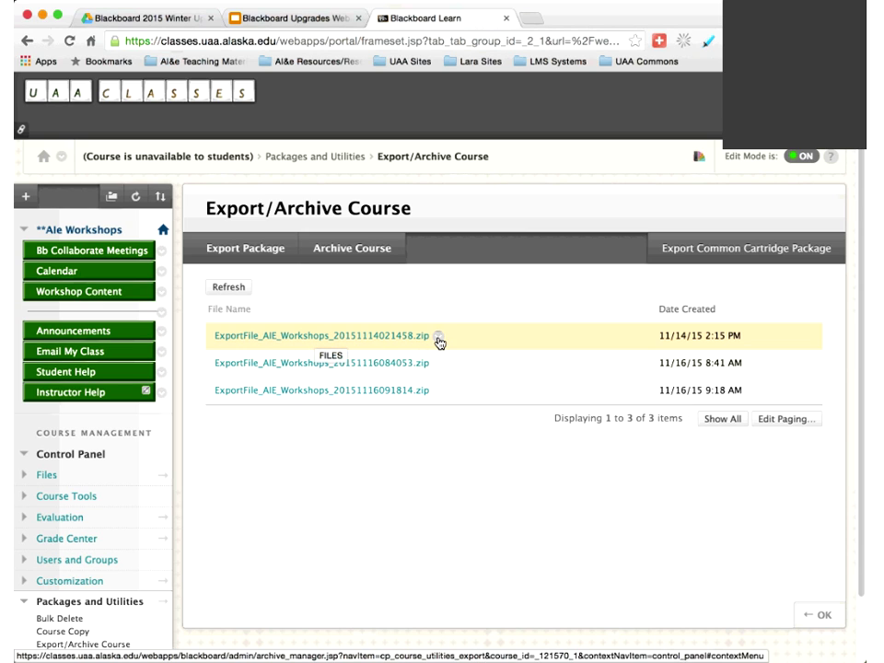
Try opening the first export file, cancel the Save As dialog, and open a new browser tab
click(439, 339)
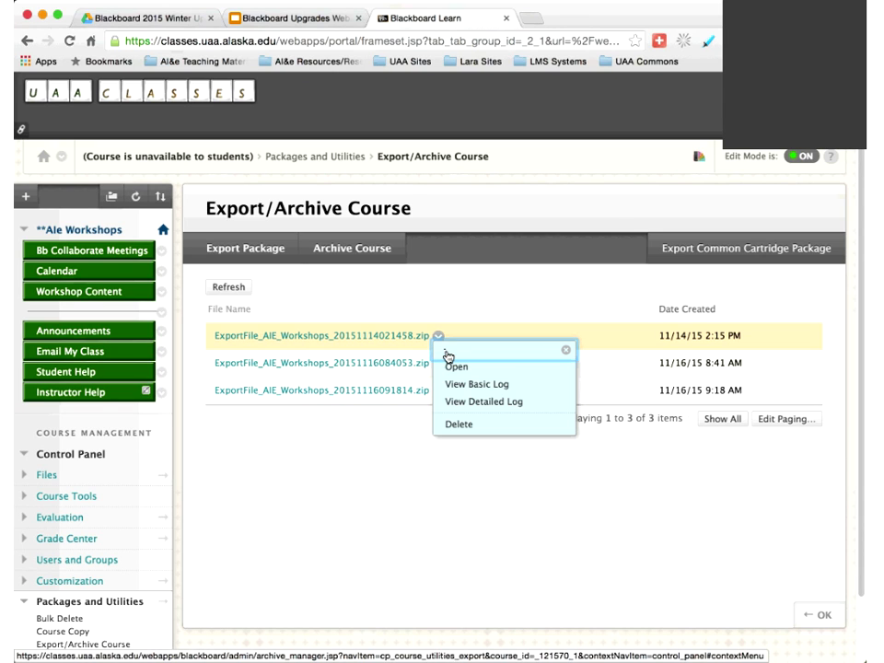
click(457, 368)
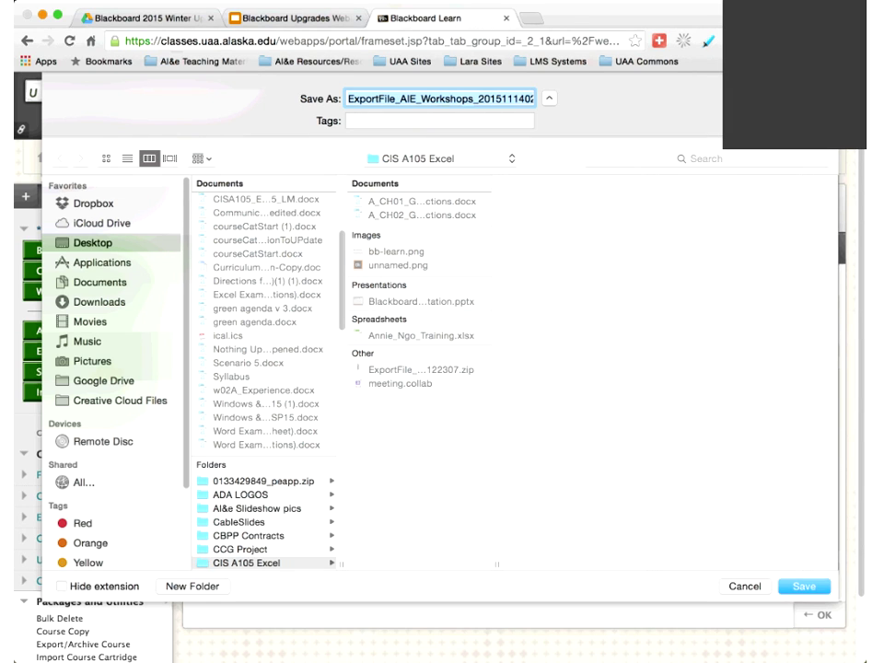
click(739, 587)
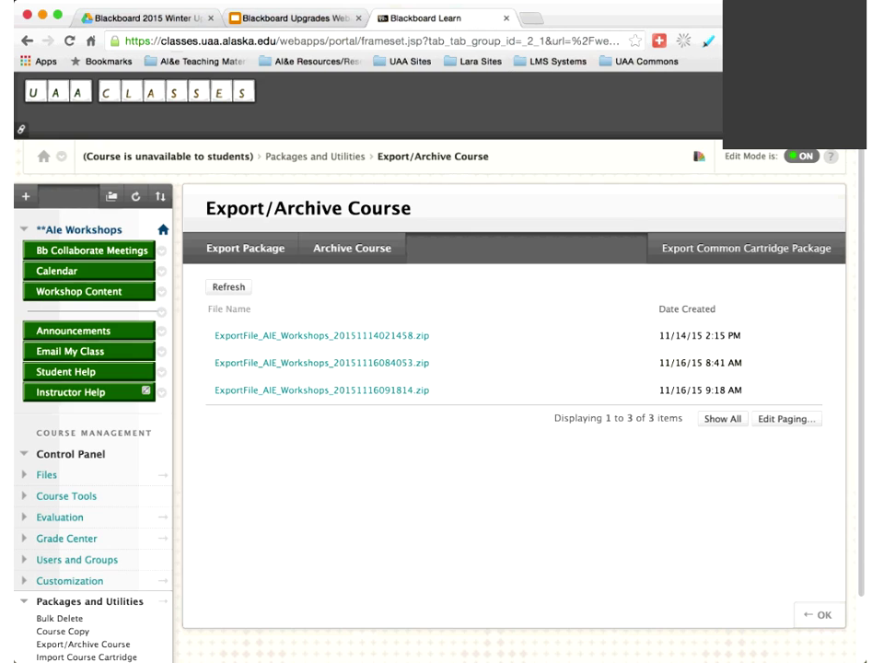
click(529, 18)
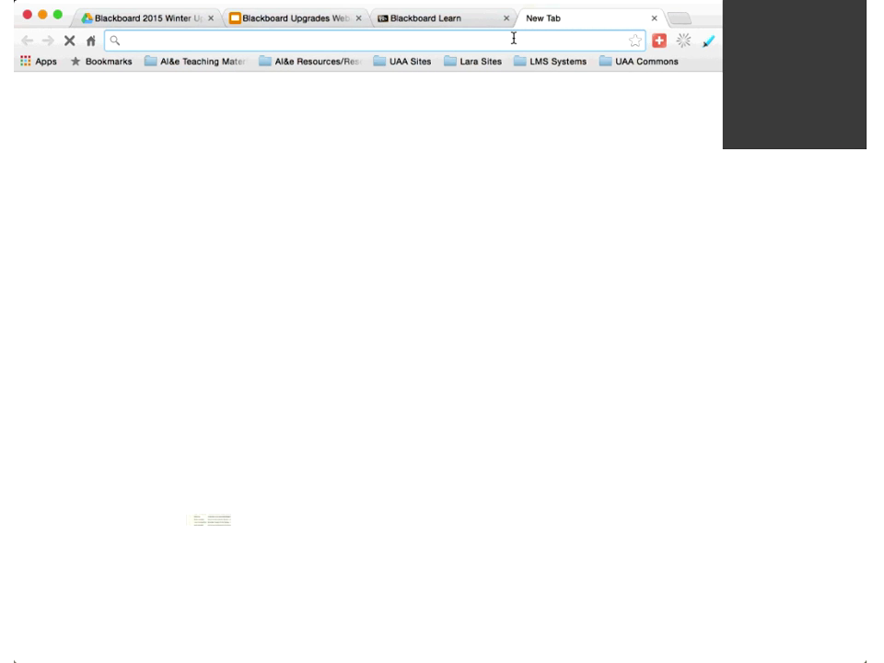
Load blackboard.uaa.alaska.edu and log in with the account username and password
text(blackboard.uaa.alaska.edu)
key(Return)
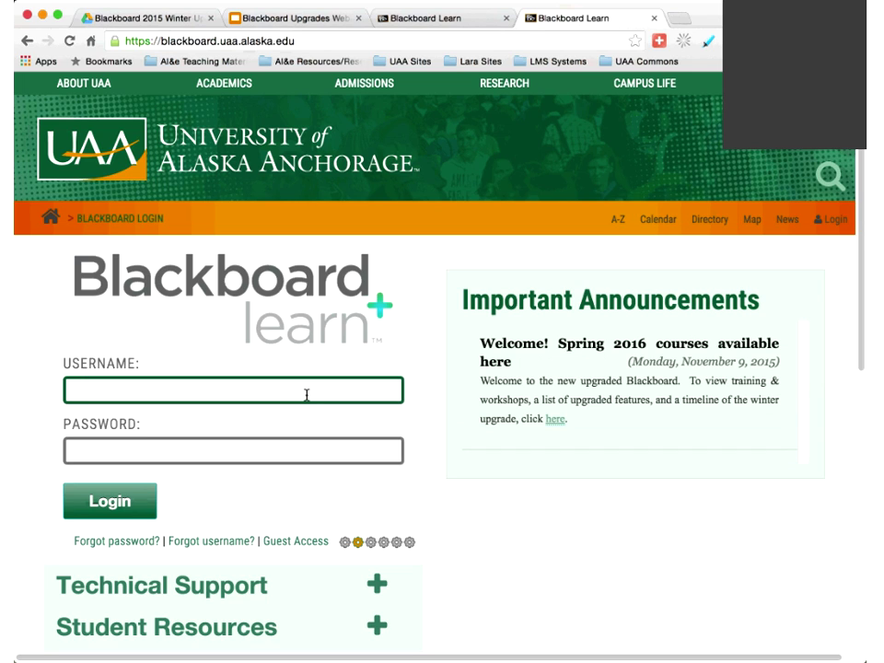
key(Tab)
text(*******)
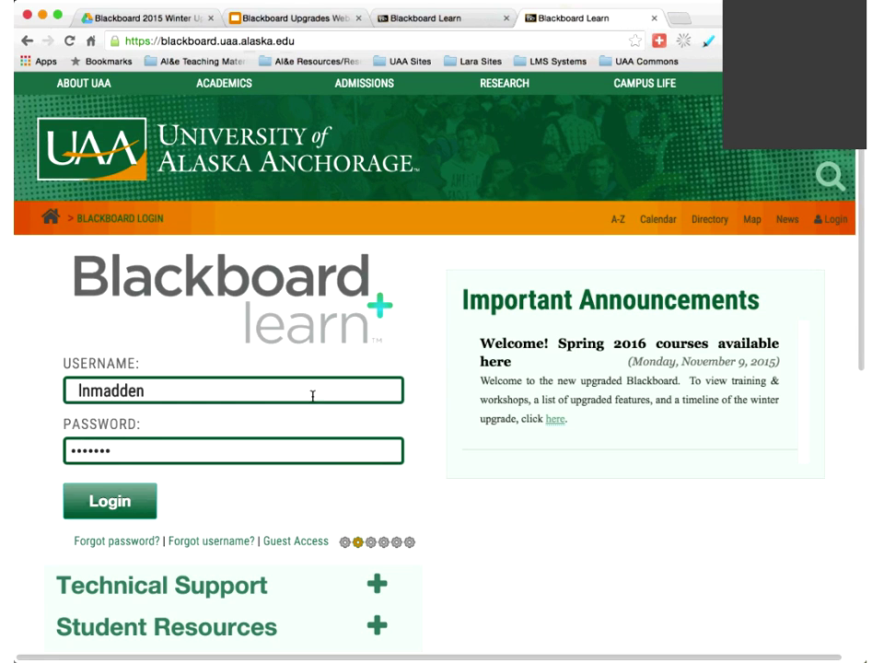
click(118, 520)
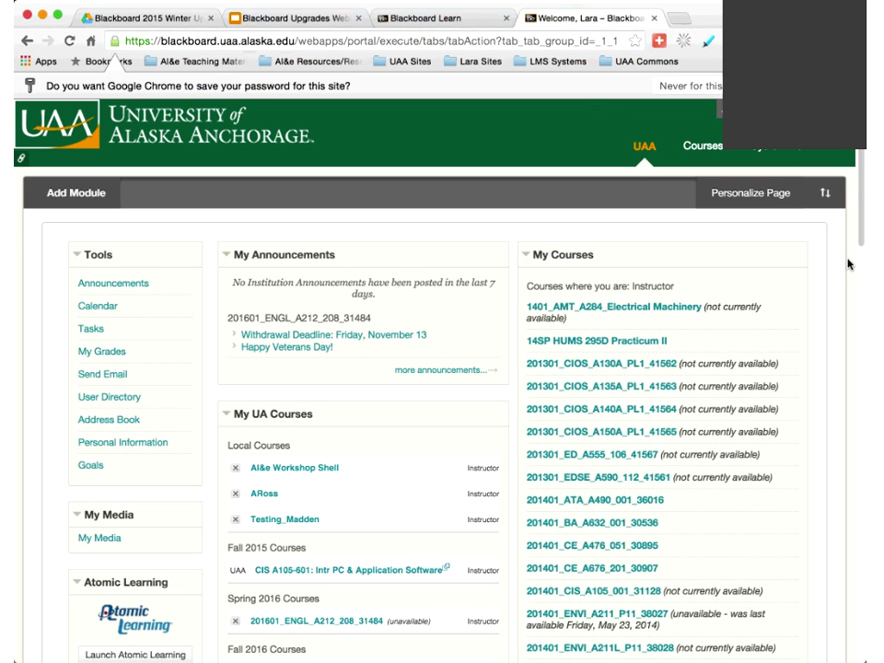
Scroll down the My Courses module and enter the AI&e Workshop Shell course
drag(860, 242, 863, 275)
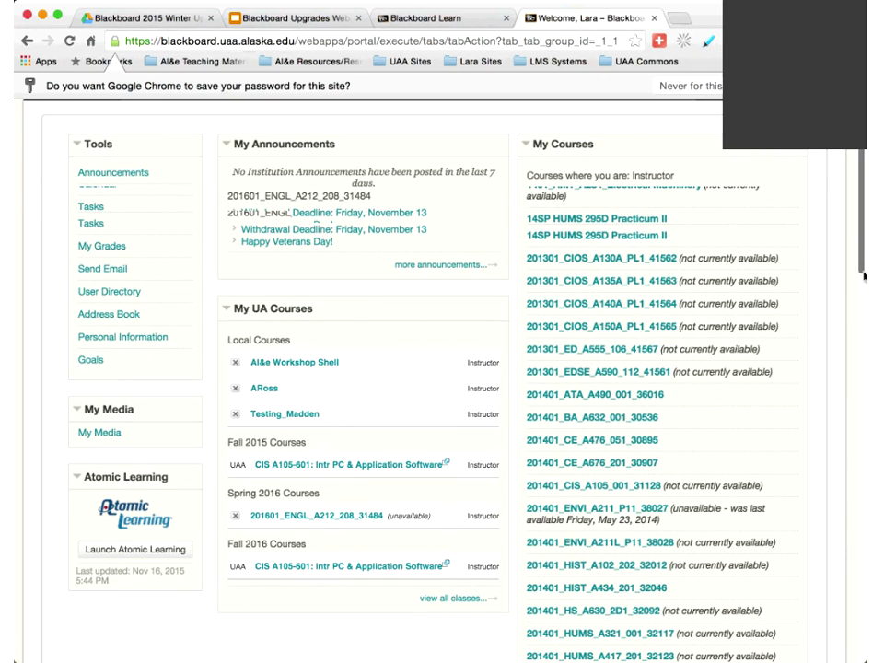
drag(863, 274, 806, 157)
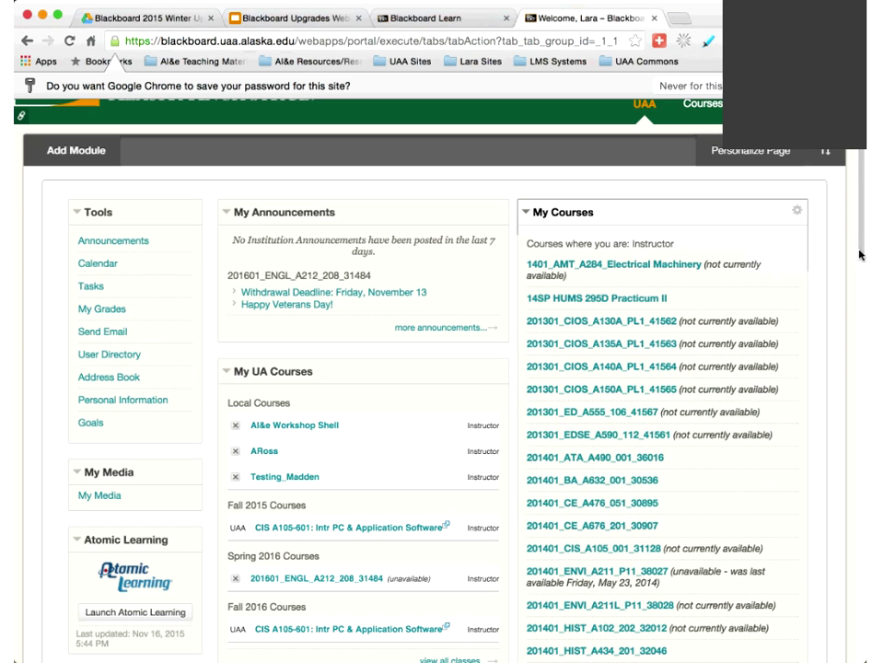
mouse_move(489, 364)
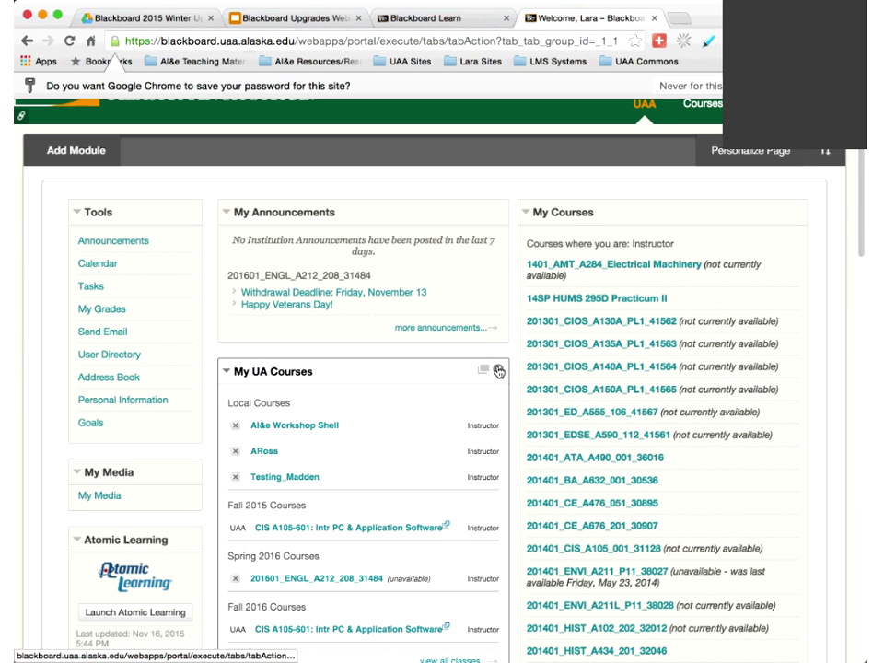
drag(862, 256, 863, 287)
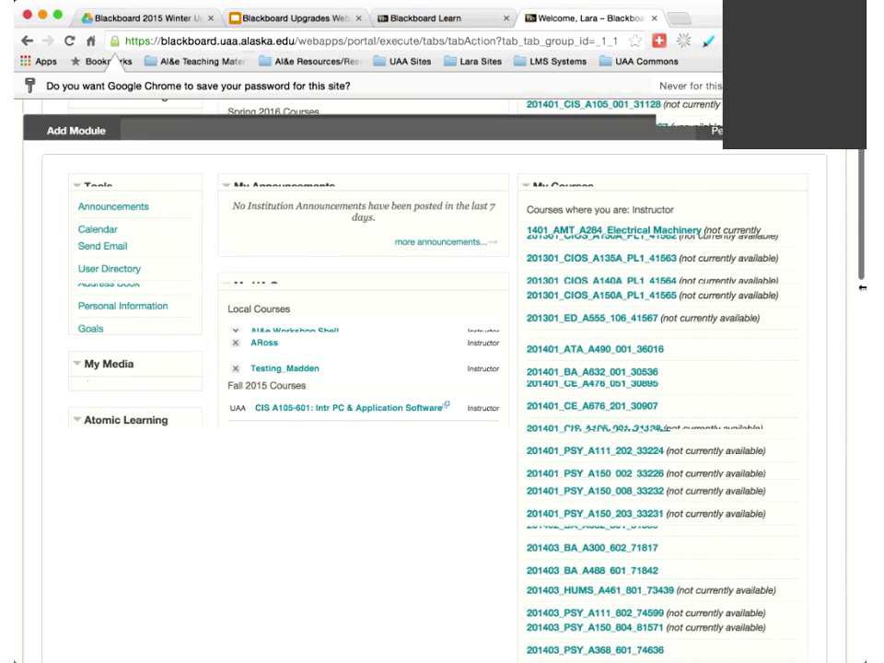
scroll(862, 287, down, 10)
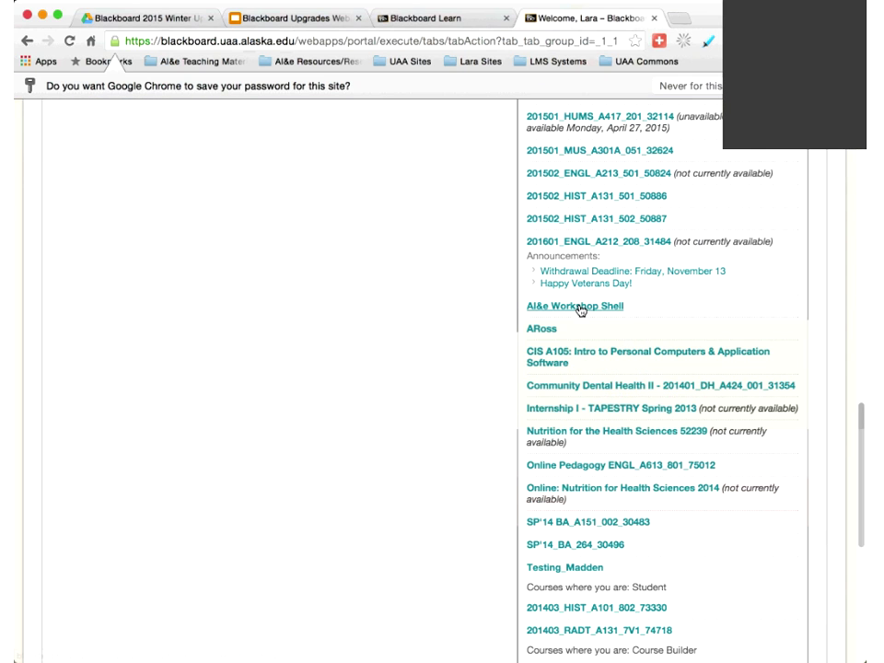
click(580, 307)
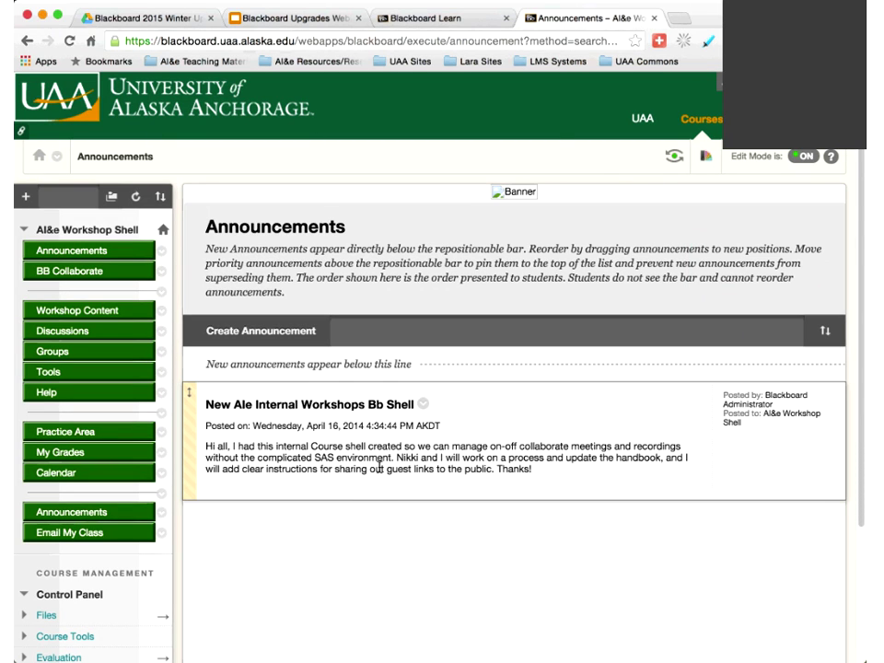
Go to Packages and Utilities > Import Package / View Logs and start a new package import
scroll(364, 478, down, 4)
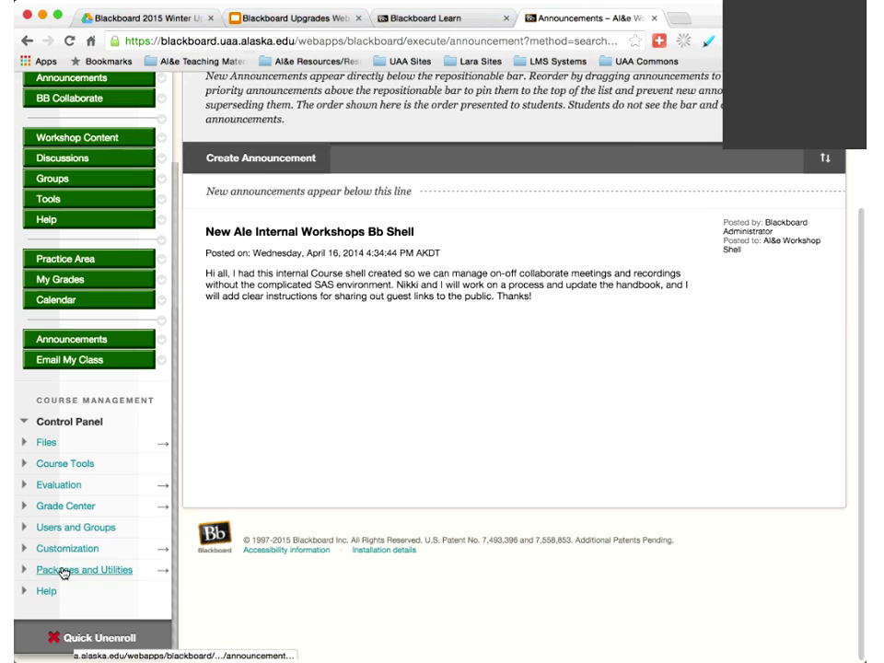
click(84, 569)
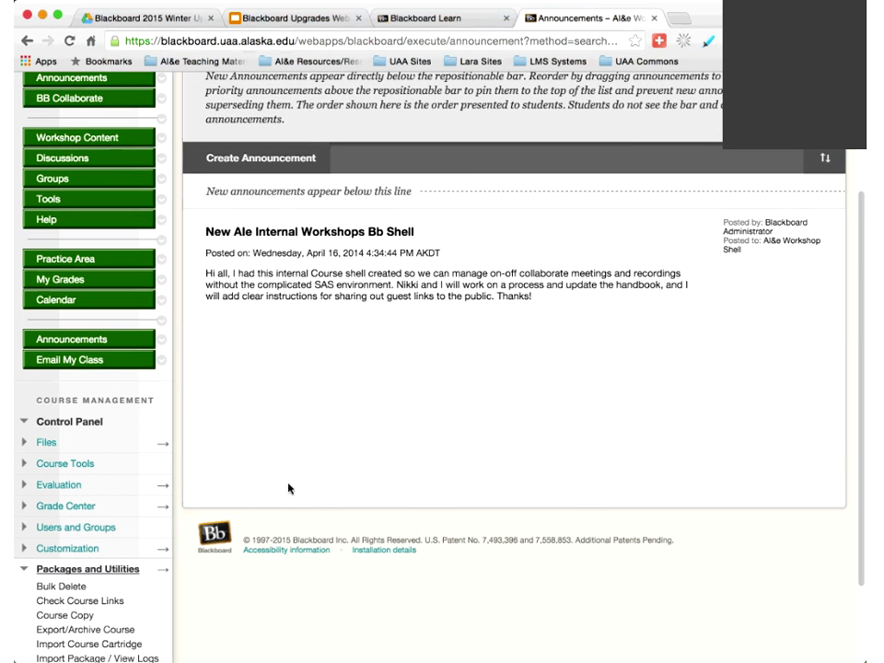
scroll(288, 488, down, 2)
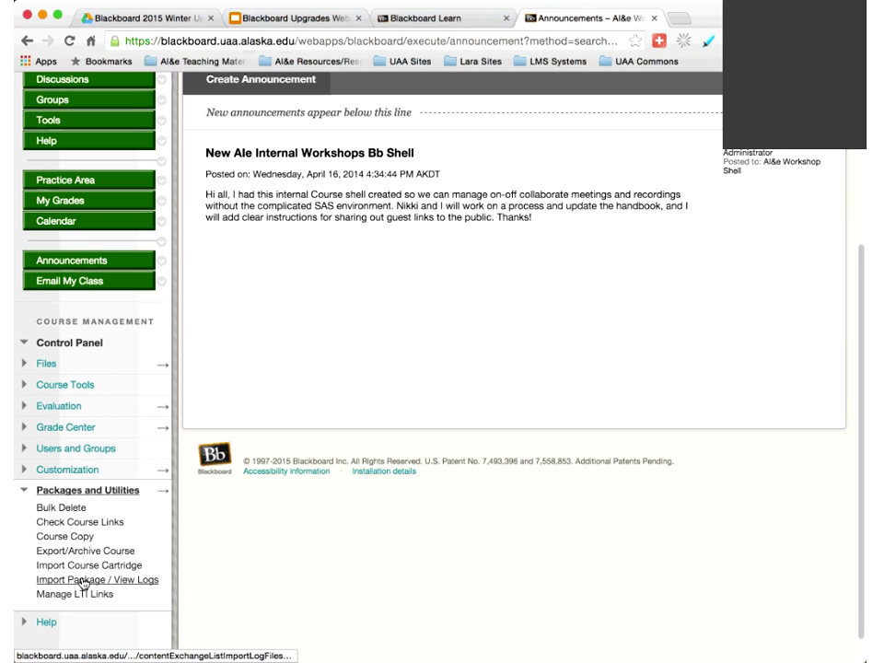
click(82, 580)
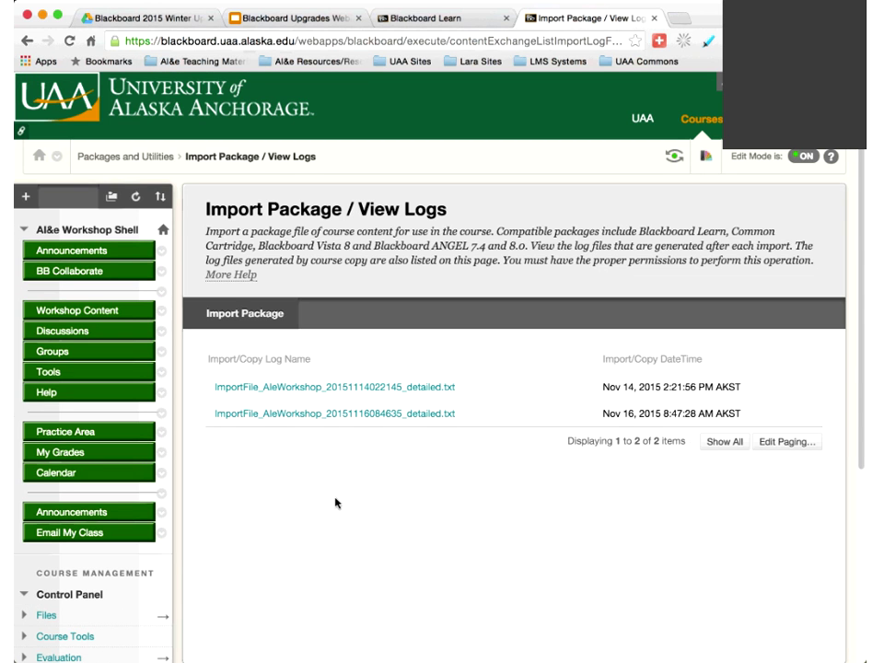
click(242, 315)
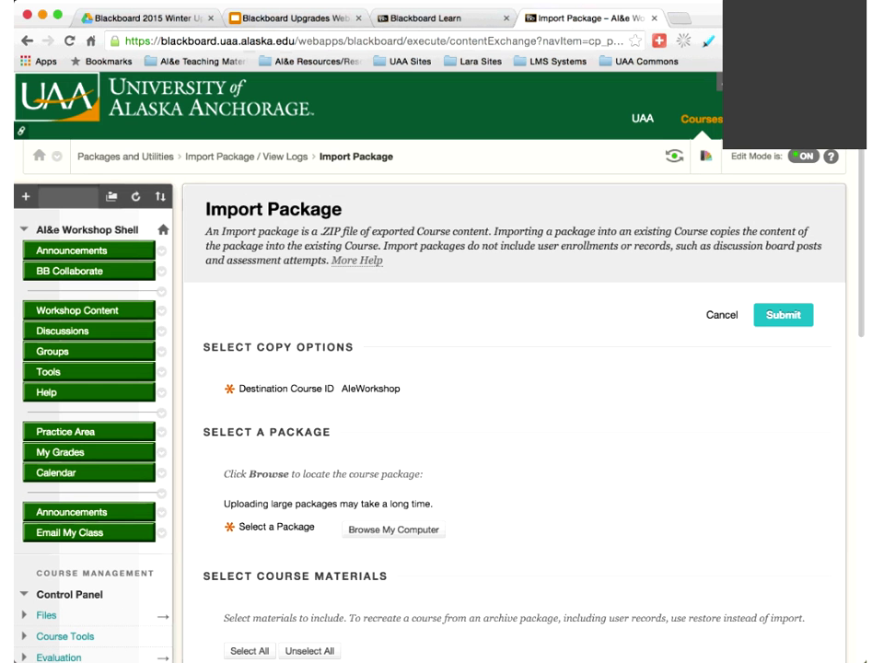
Browse the computer for a package file and select all course materials for import
scroll(512, 421, down, 1)
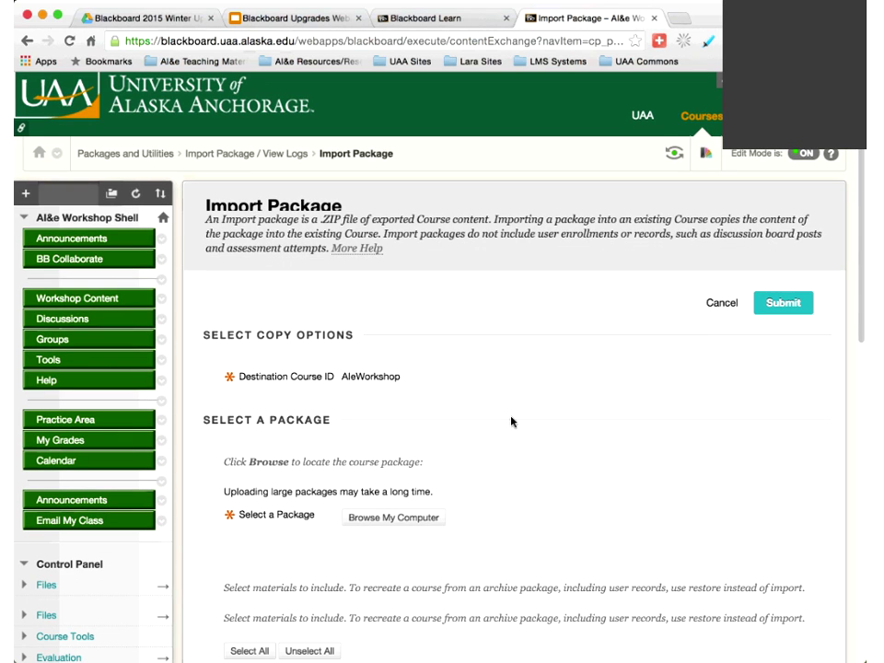
scroll(512, 421, down, 2)
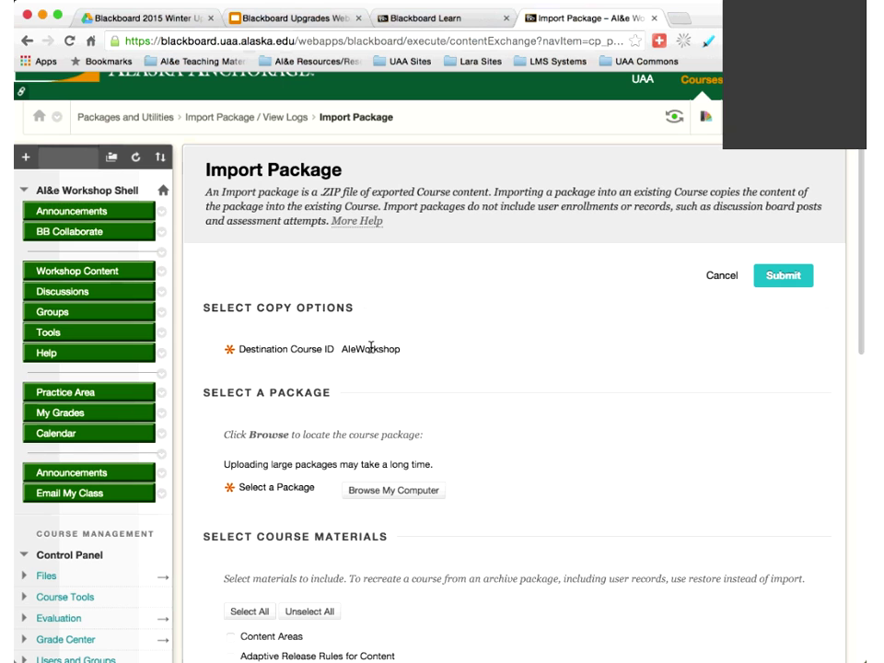
click(397, 493)
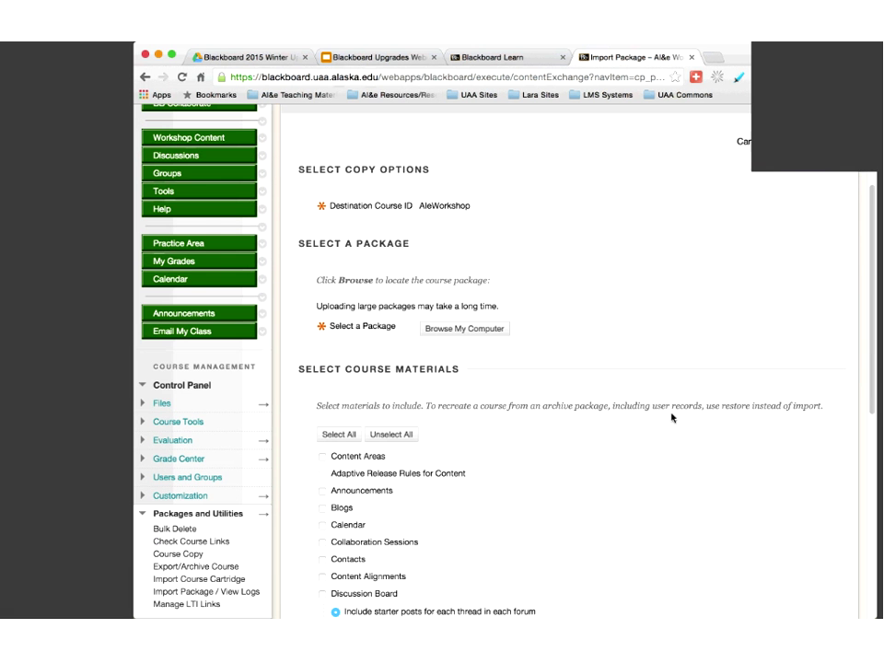
scroll(671, 417, down, 1)
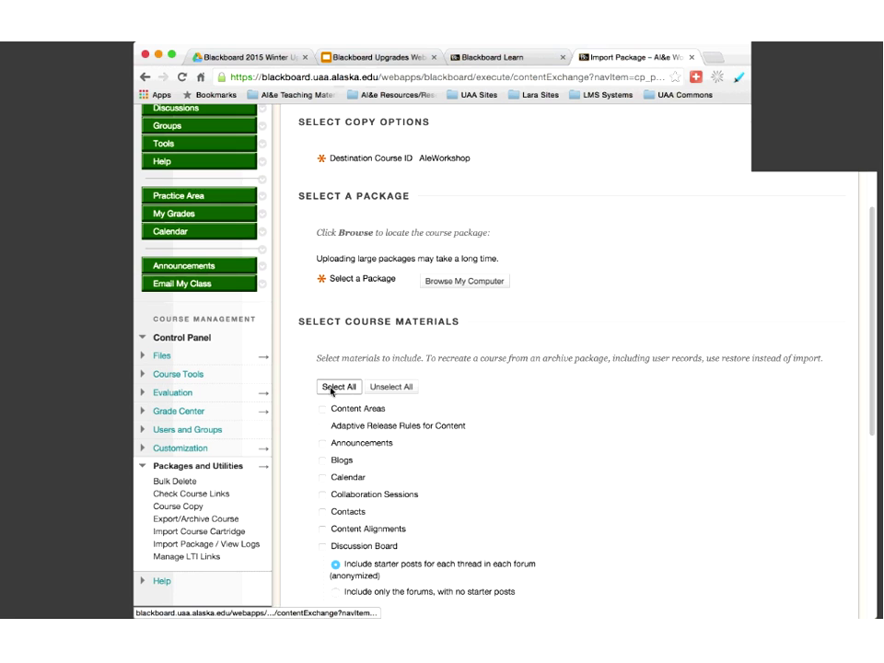
click(338, 387)
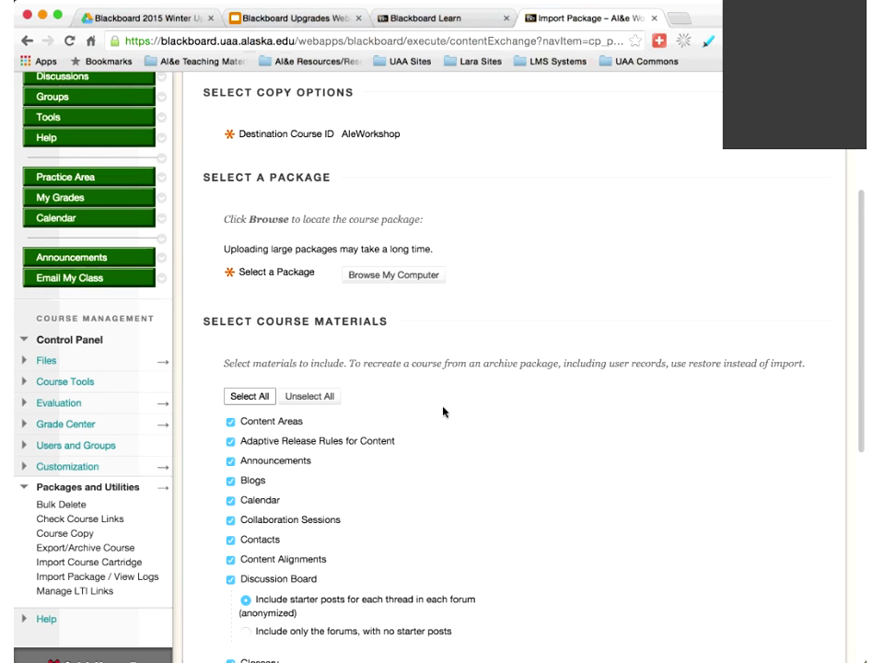
scroll(443, 411, down, 5)
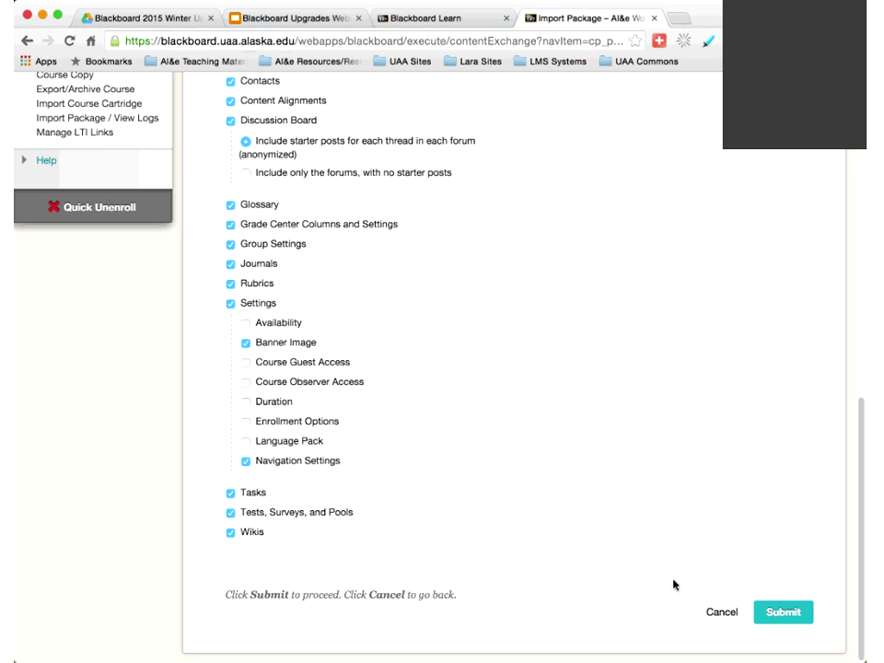
scroll(673, 585, up, 1)
scroll(673, 584, up, 15)
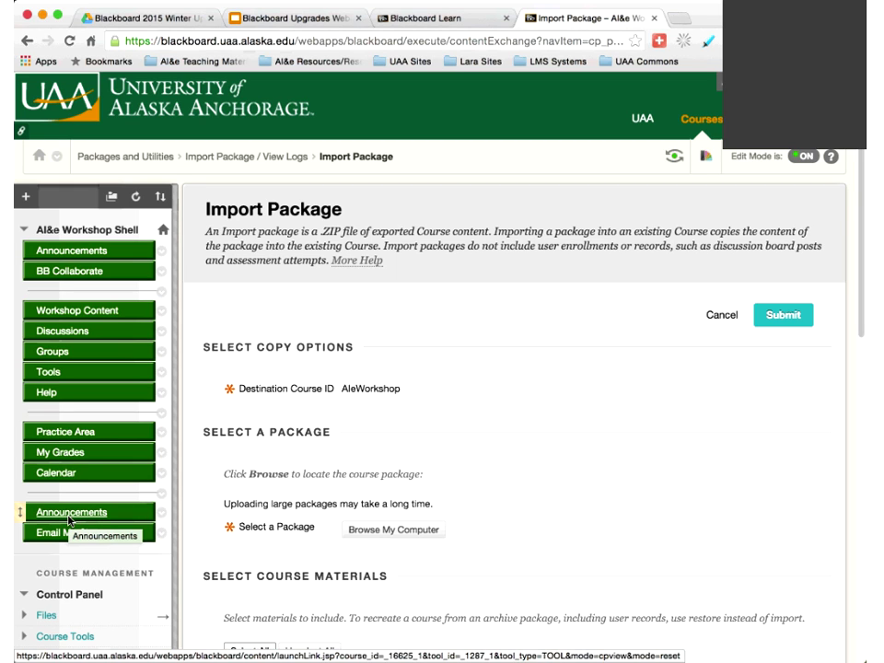
scroll(290, 438, down, 3)
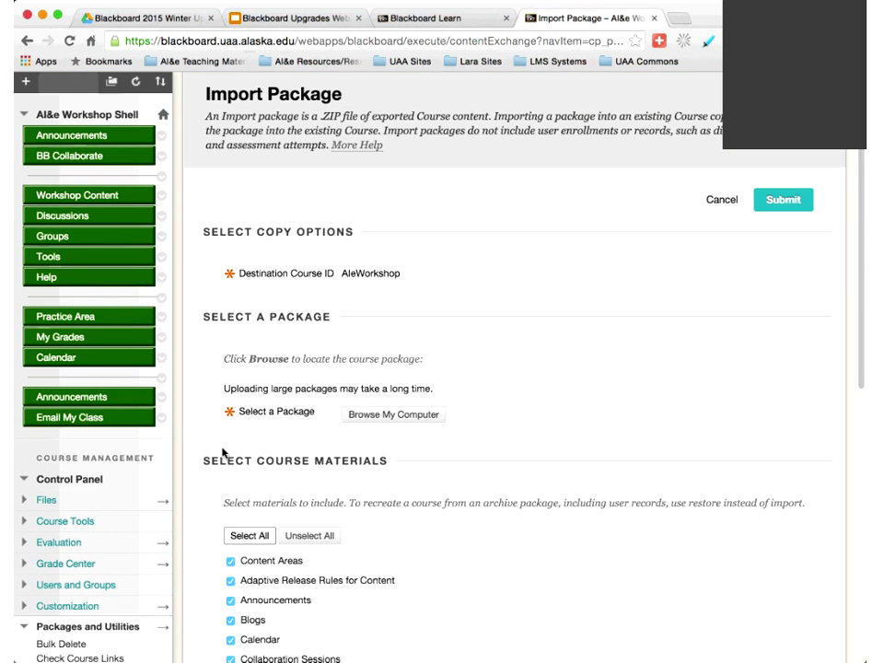
scroll(221, 451, down, 2)
click(22, 516)
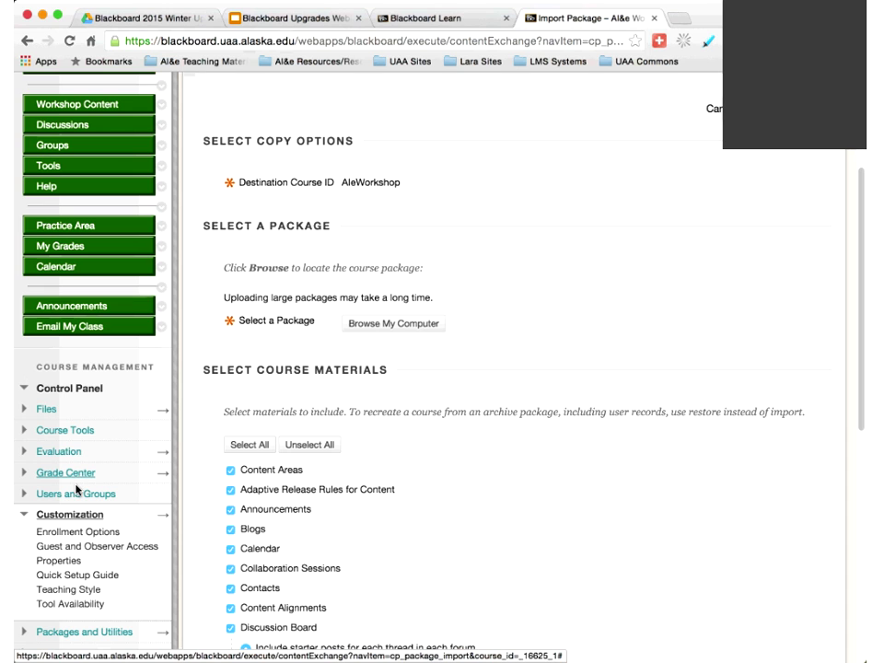
scroll(76, 489, down, 3)
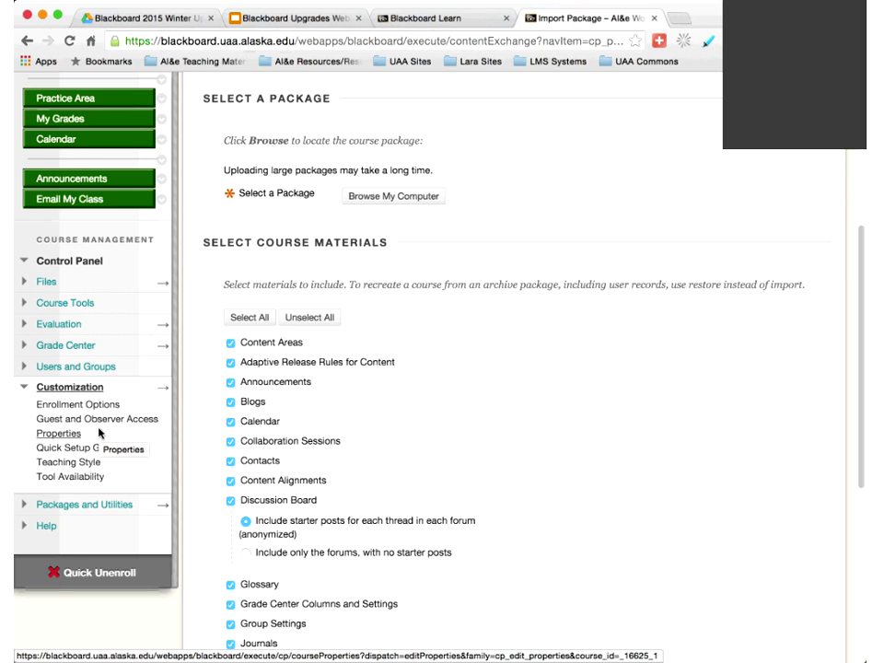
scroll(33, 500, up, 5)
drag(21, 505, 17, 480)
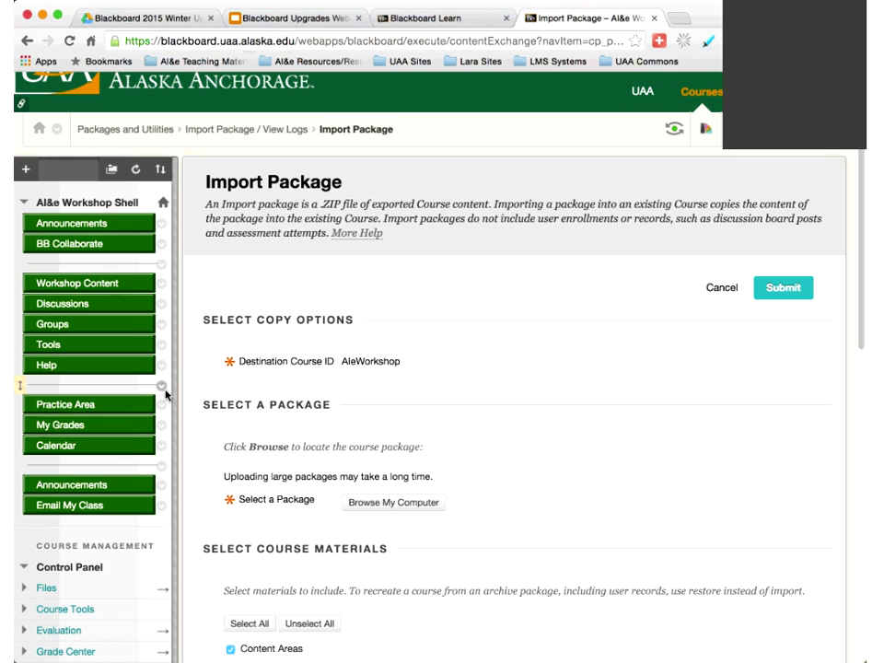
click(162, 346)
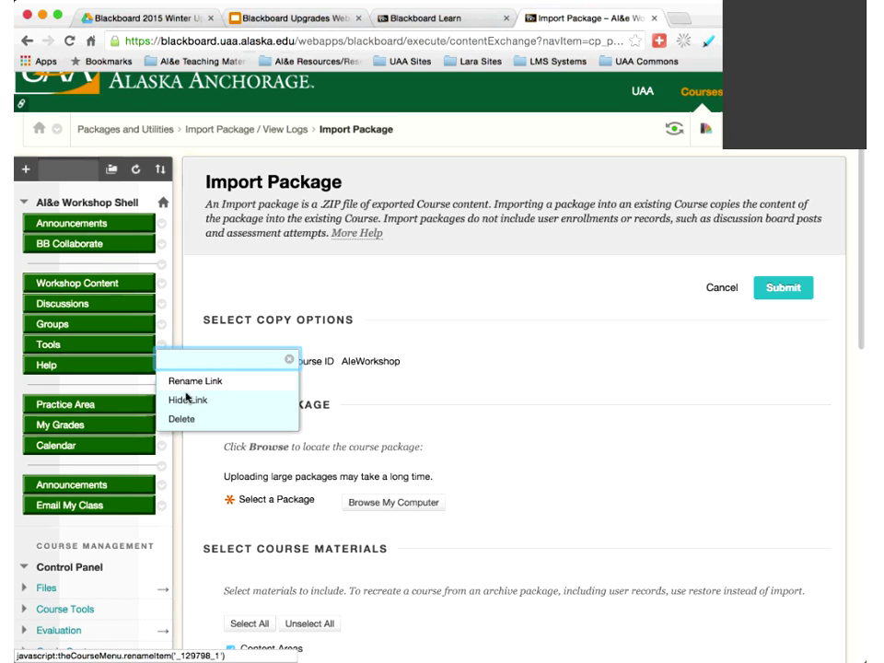
click(186, 476)
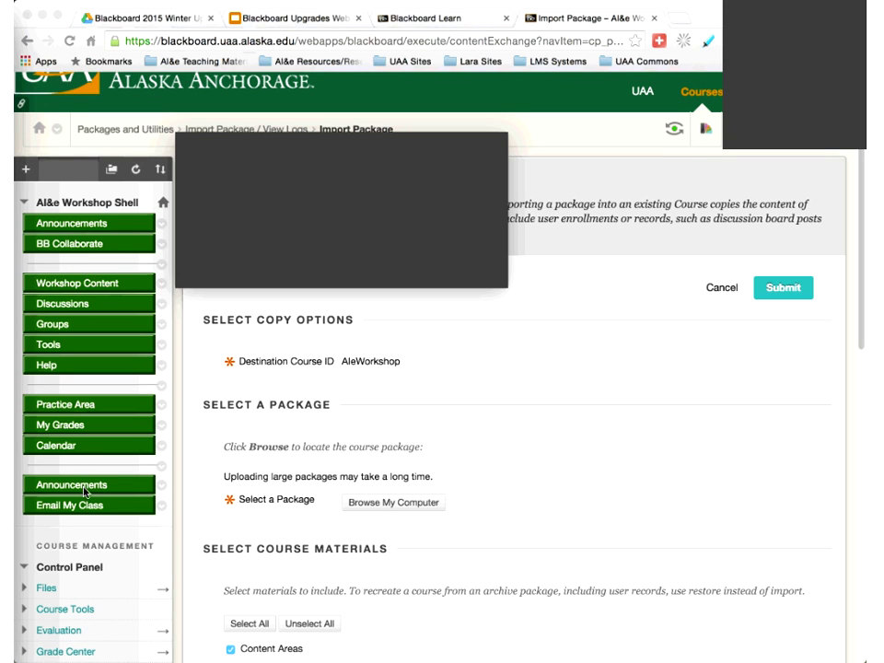
Permanently delete the second Announcements menu link, then return to the course Announcements page
click(163, 486)
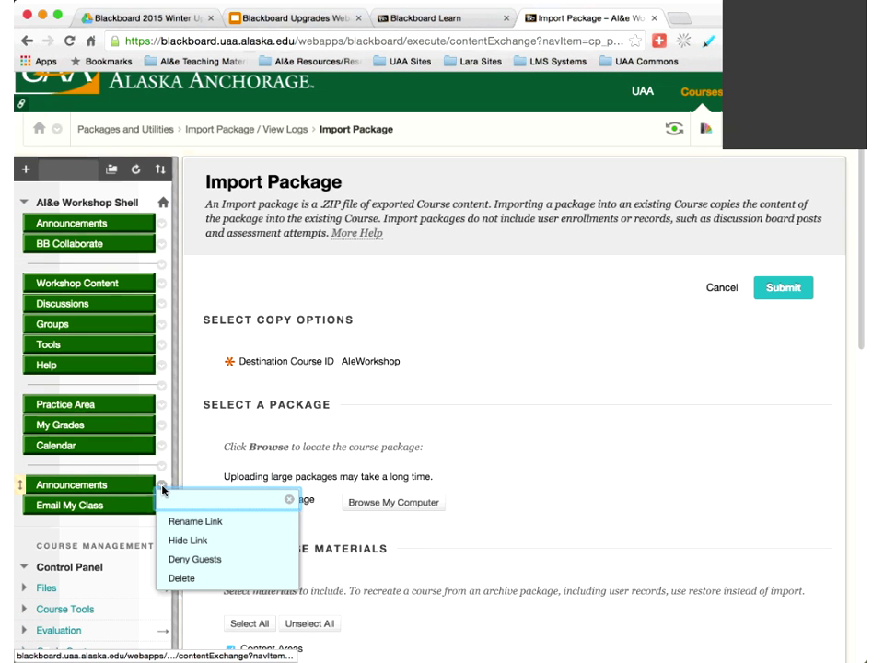
click(169, 579)
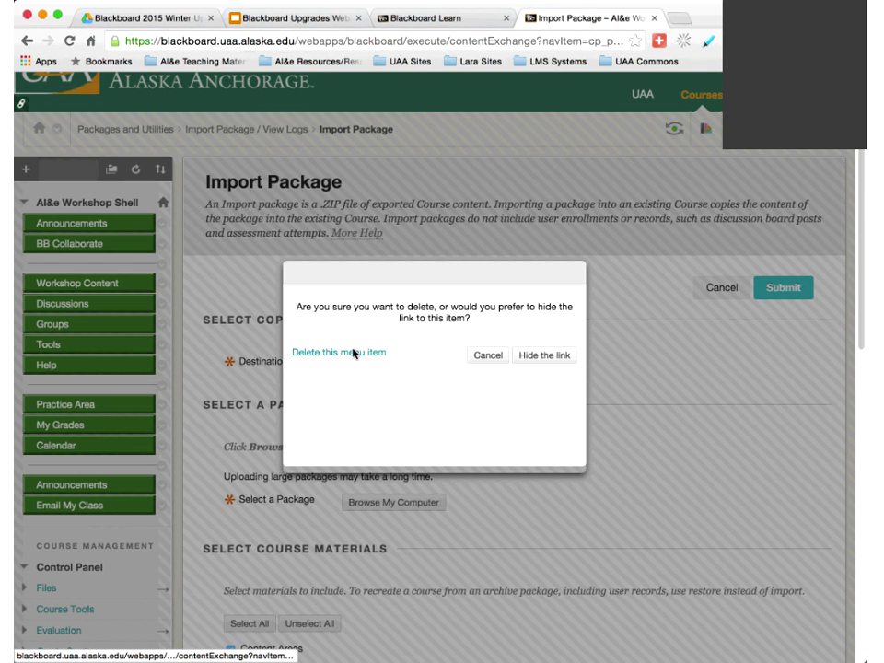
click(369, 353)
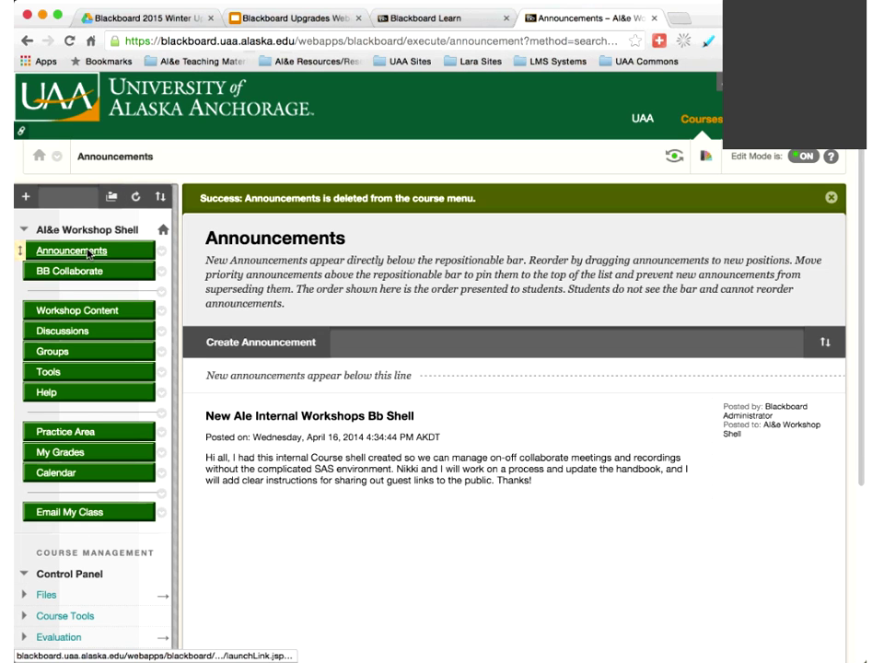
click(86, 252)
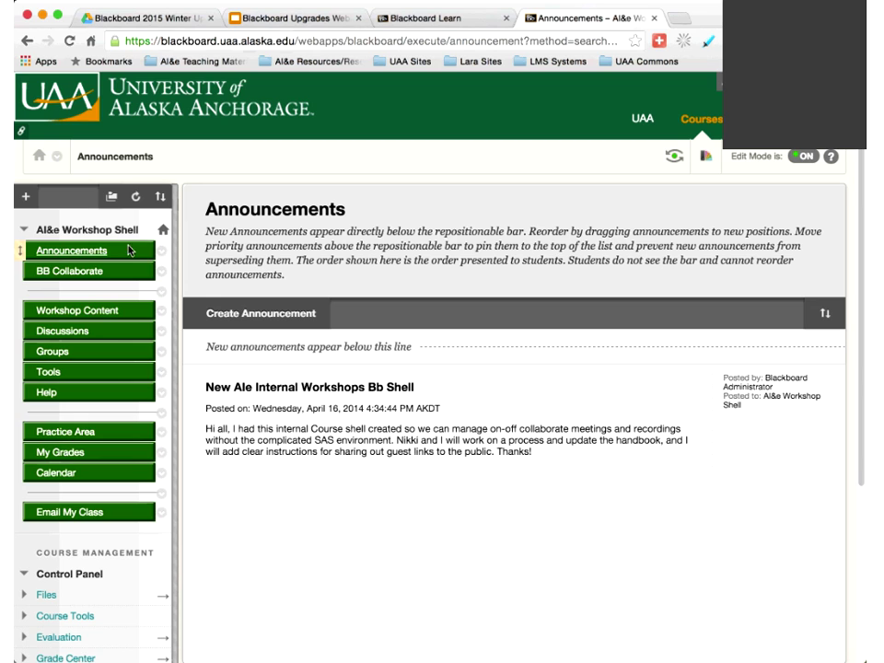
click(23, 196)
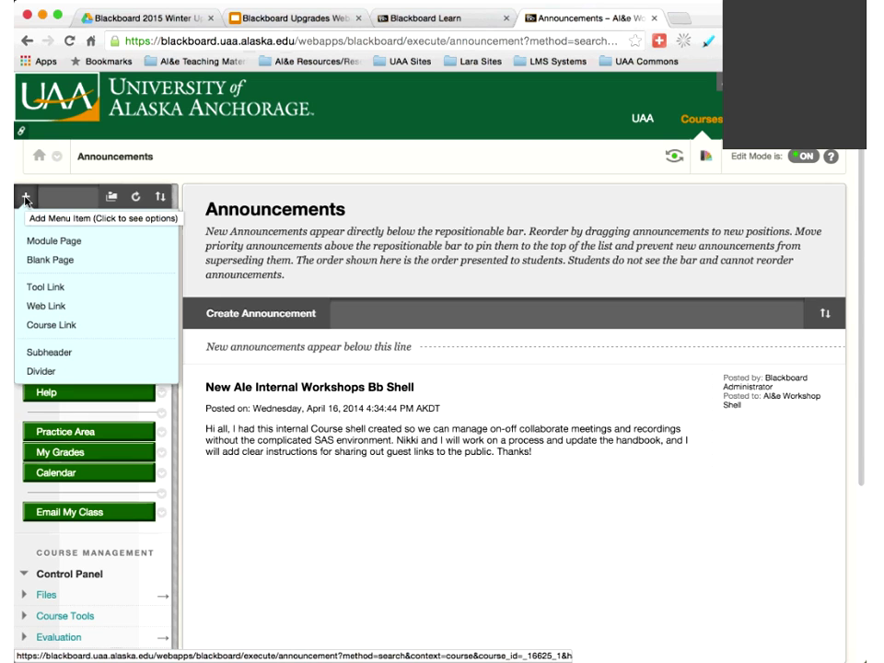
click(53, 287)
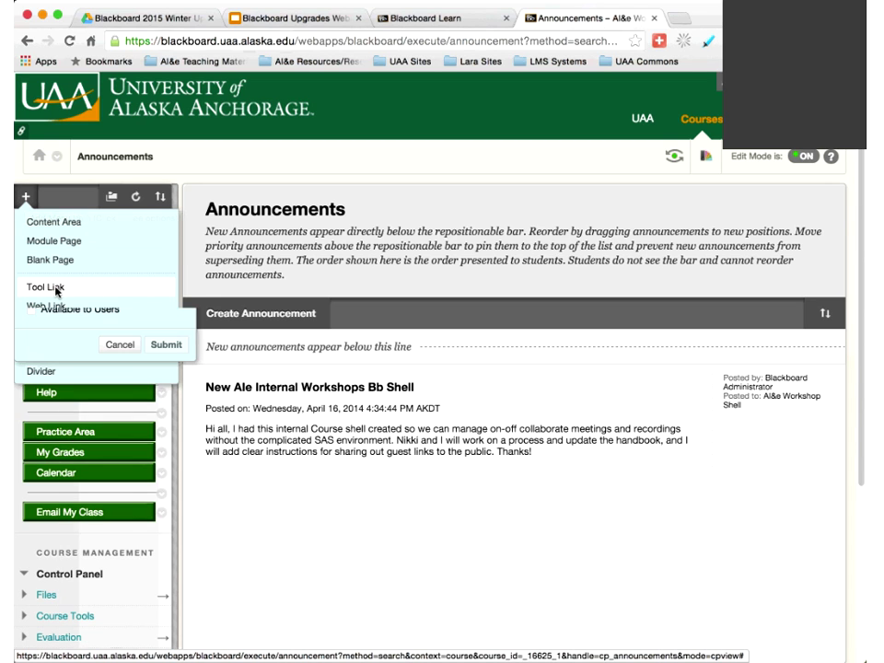
click(151, 268)
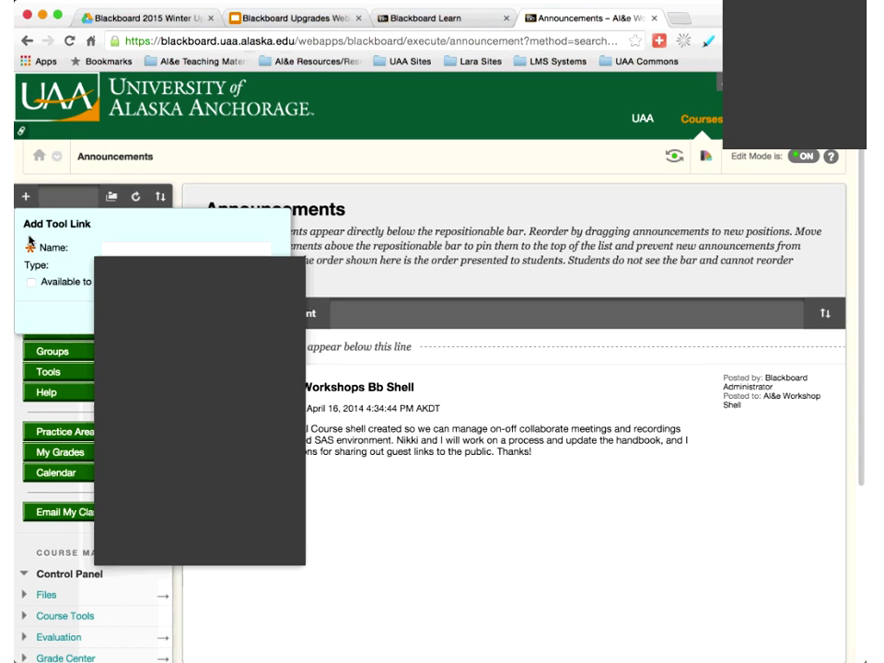
click(65, 201)
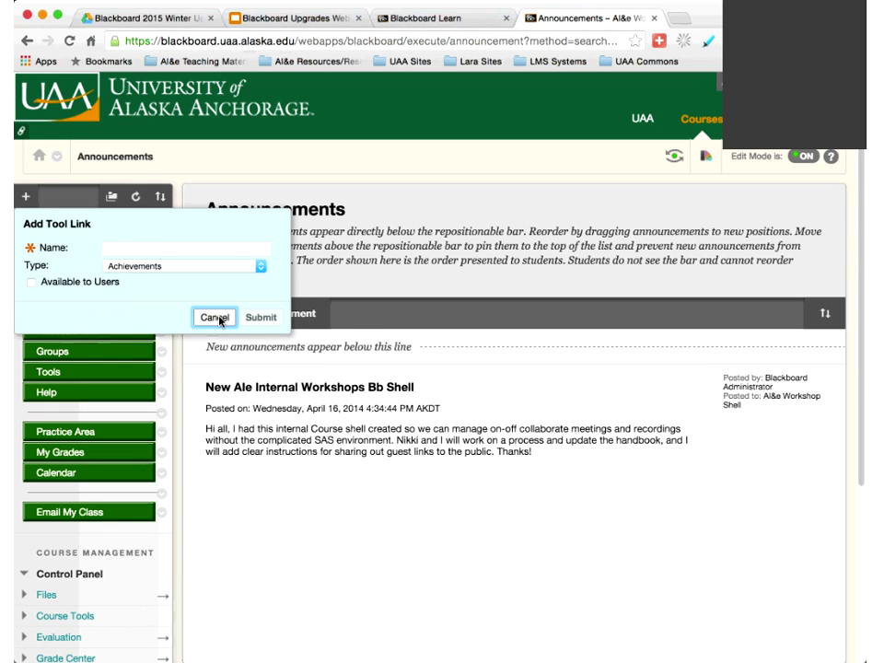
click(219, 319)
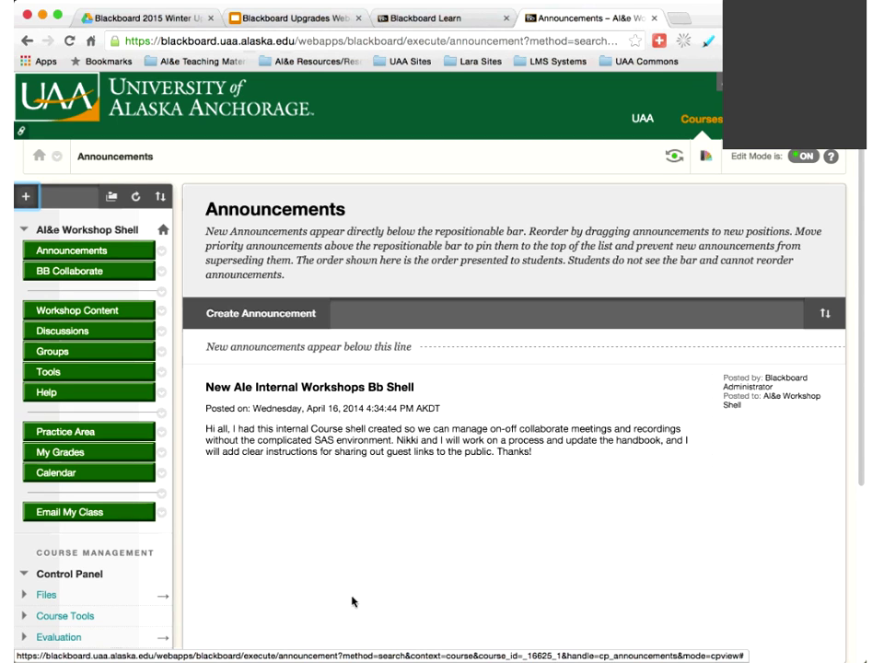
click(703, 119)
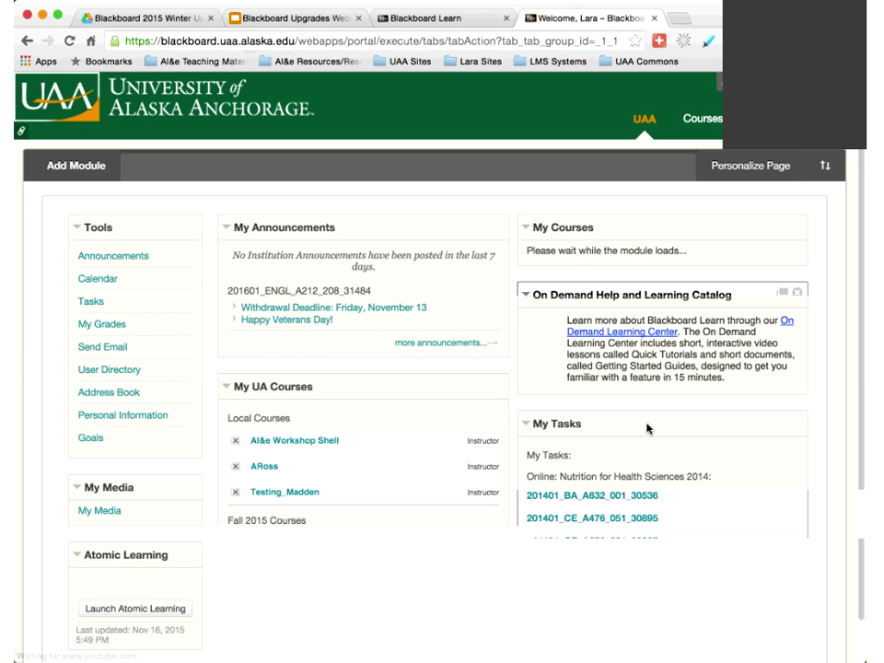
Scroll the course list and open the 201501_CIS_A105_001_31125 course
scroll(646, 428, down, 3)
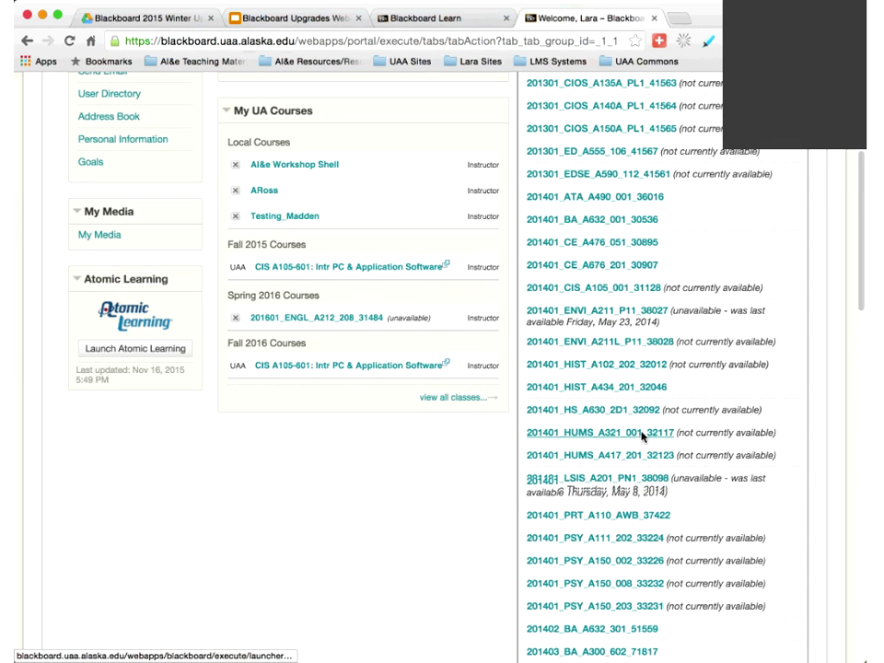
scroll(642, 435, down, 3)
scroll(641, 435, down, 2)
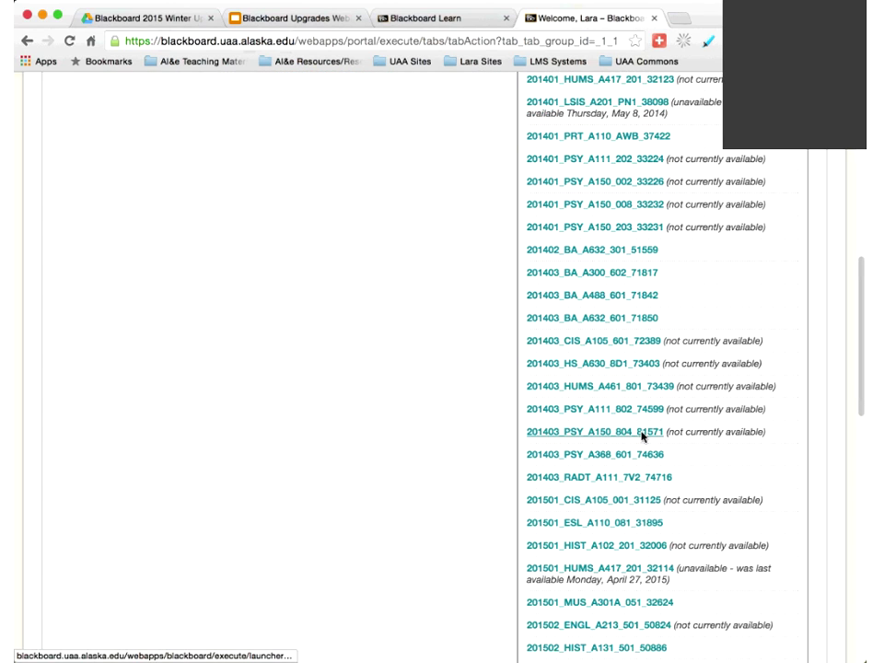
scroll(642, 436, down, 1)
click(612, 485)
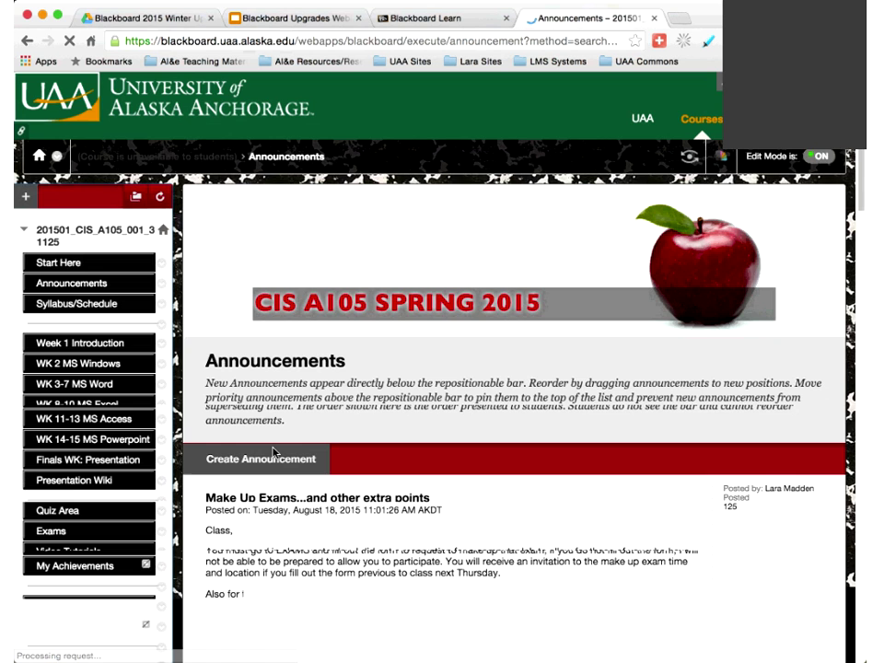
Expand Control Panel > Course Tools and open Date Management
scroll(272, 451, down, 4)
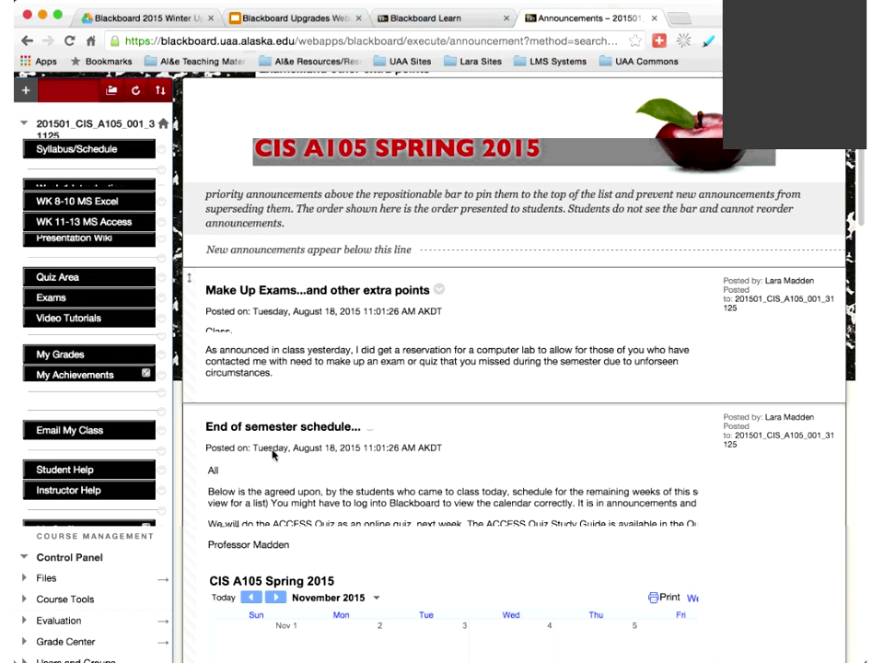
scroll(272, 451, down, 4)
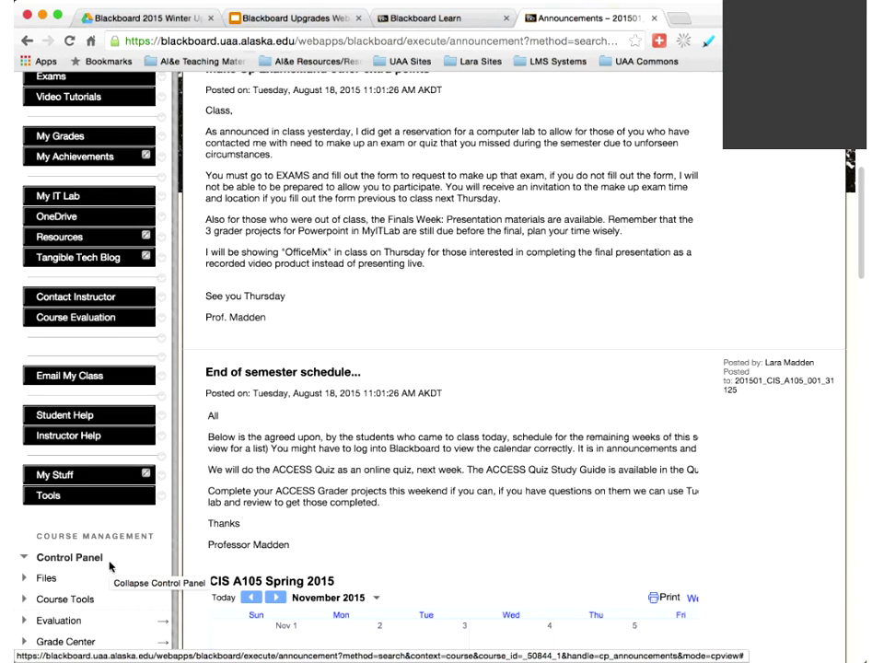
scroll(107, 560, down, 1)
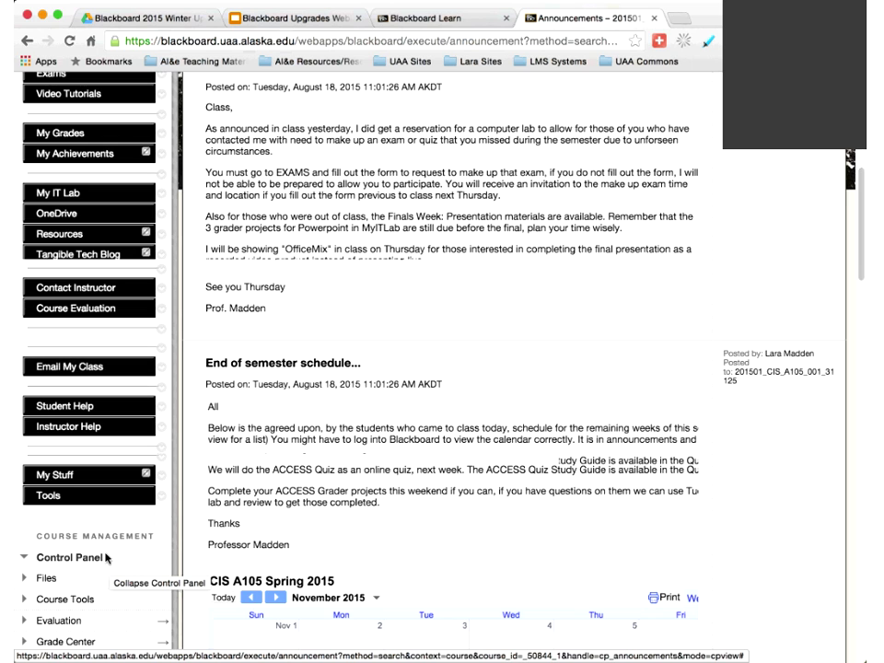
scroll(106, 558, down, 1)
scroll(106, 557, down, 3)
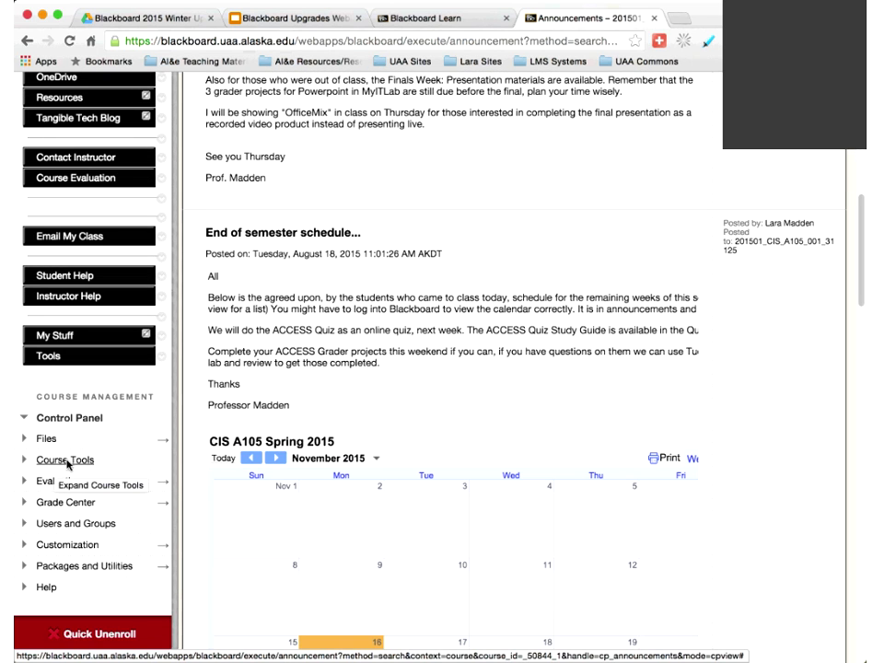
click(46, 460)
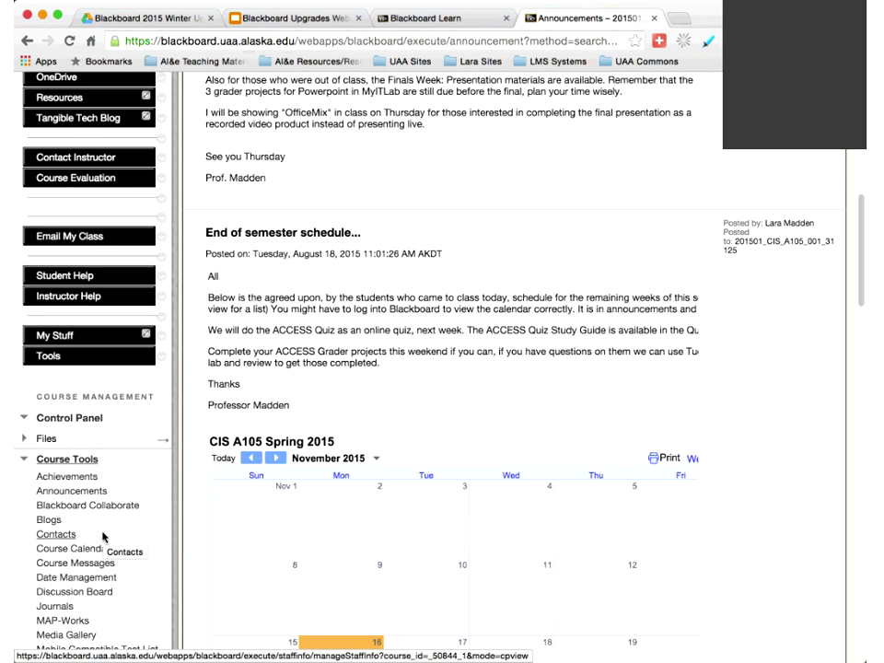
scroll(102, 539, down, 1)
scroll(103, 545, down, 1)
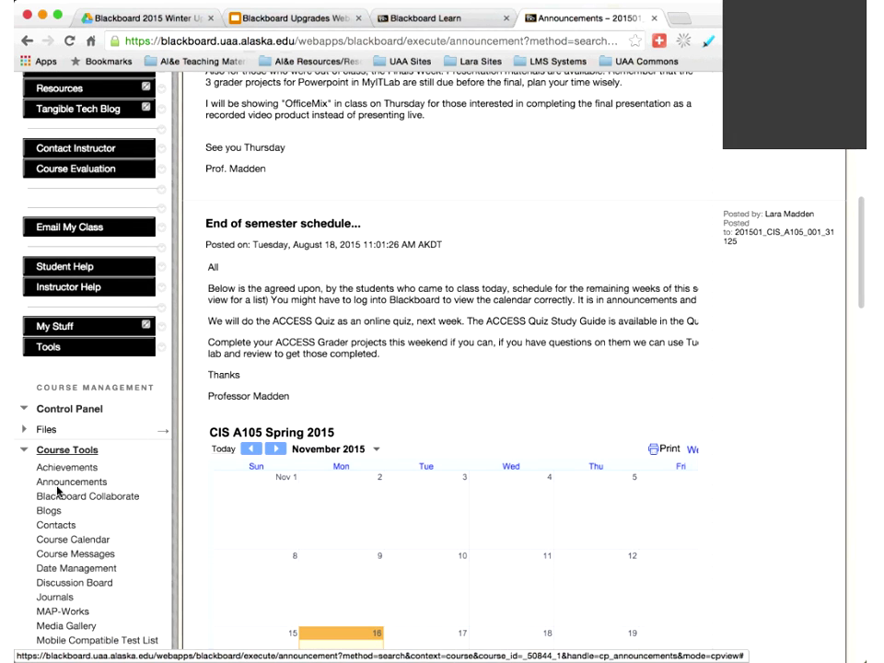
click(76, 568)
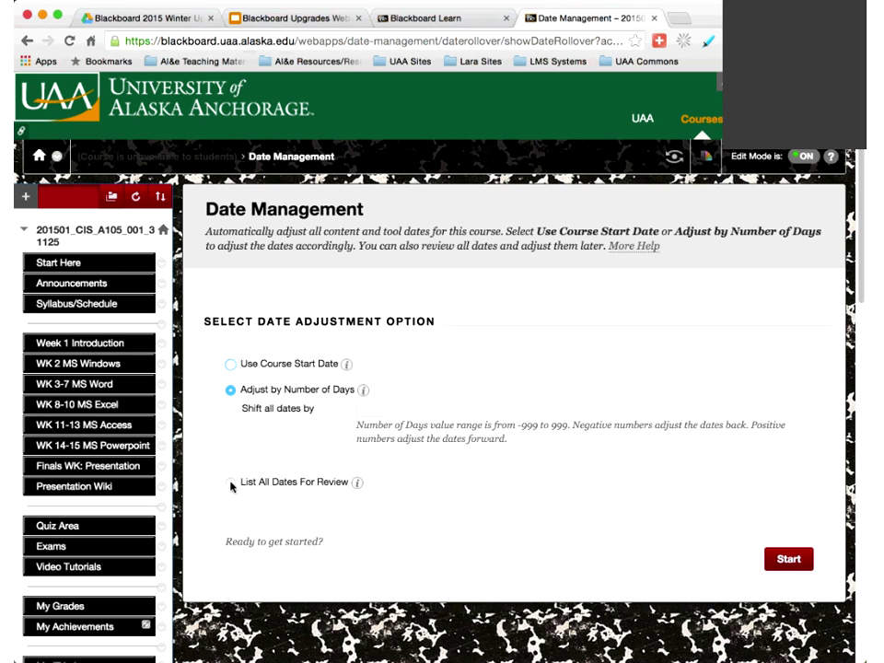
Choose List All Dates For Review and start the Date Management run
click(230, 482)
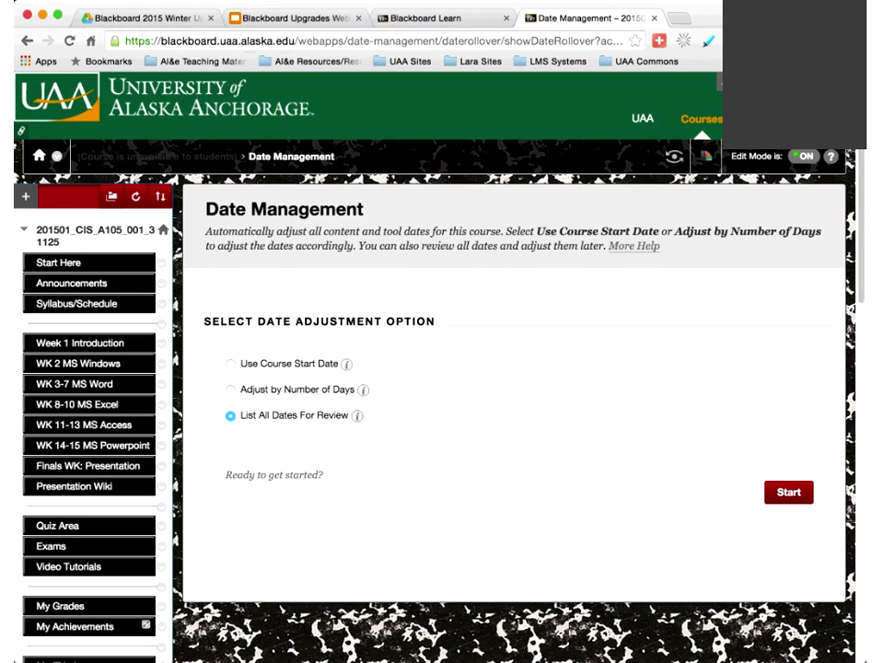
click(773, 491)
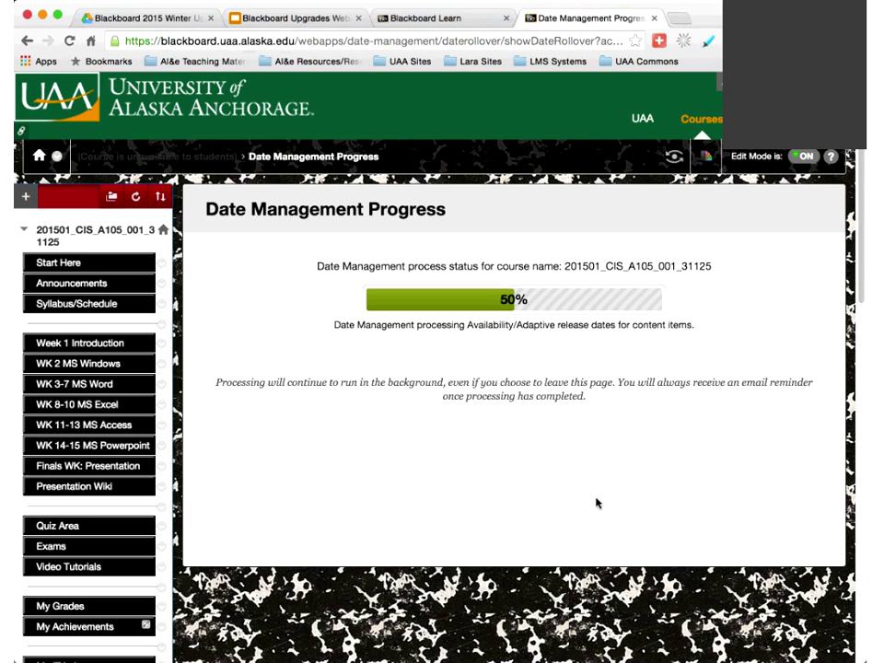
Continue to the Date Management Review list and update the Chapter 2A Activity due date
click(777, 447)
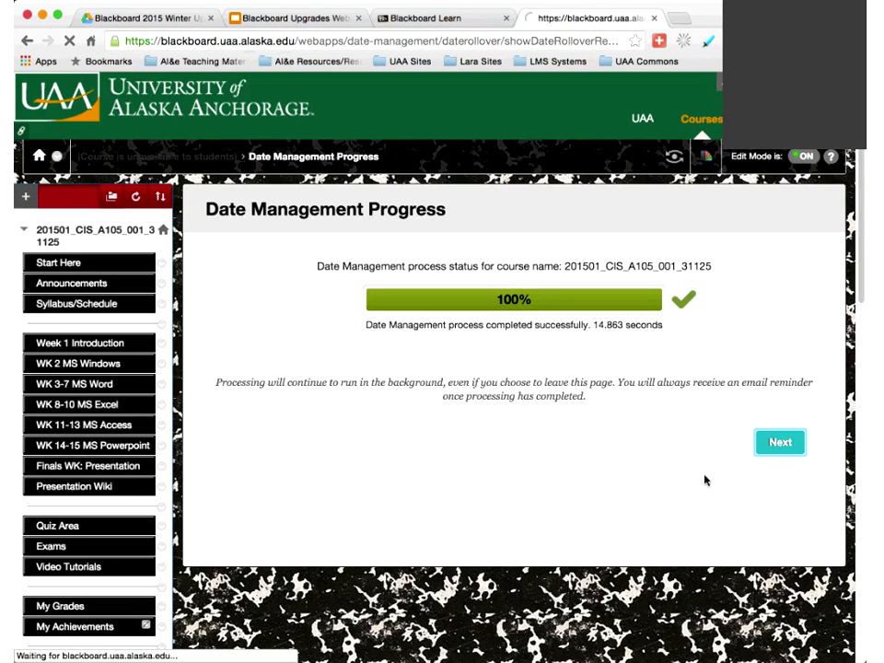
scroll(704, 479, down, 2)
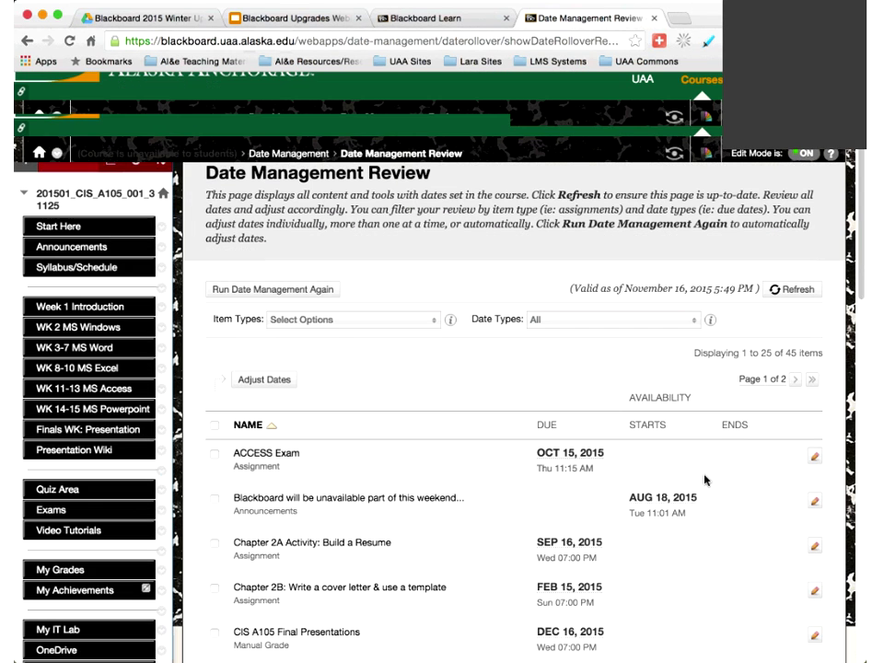
scroll(704, 479, down, 4)
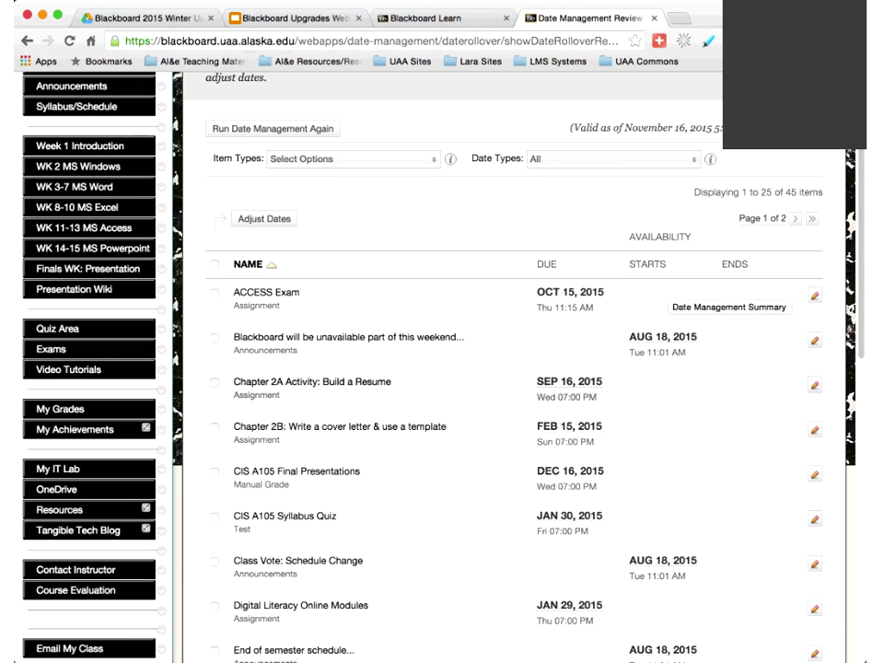
click(815, 389)
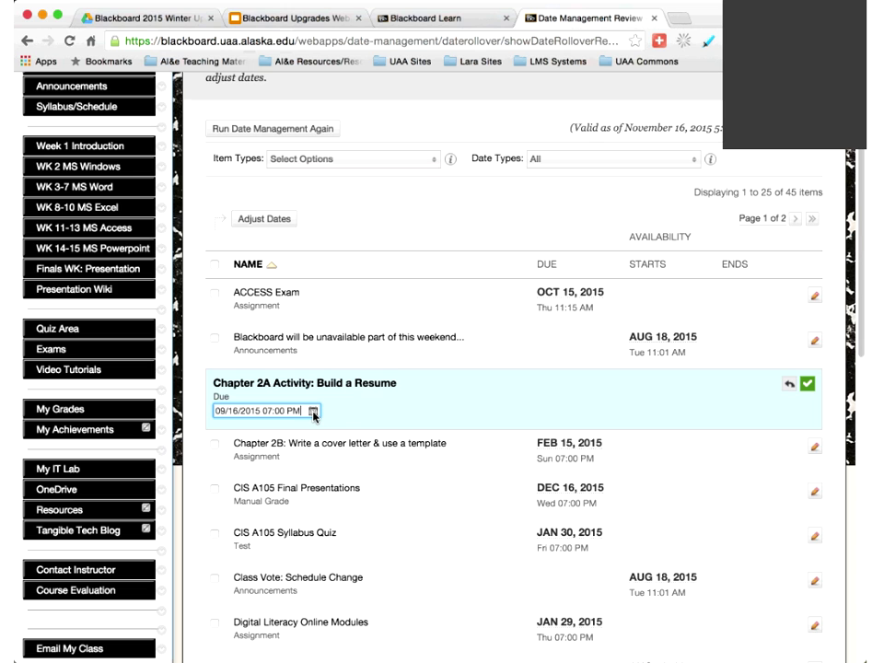
click(808, 387)
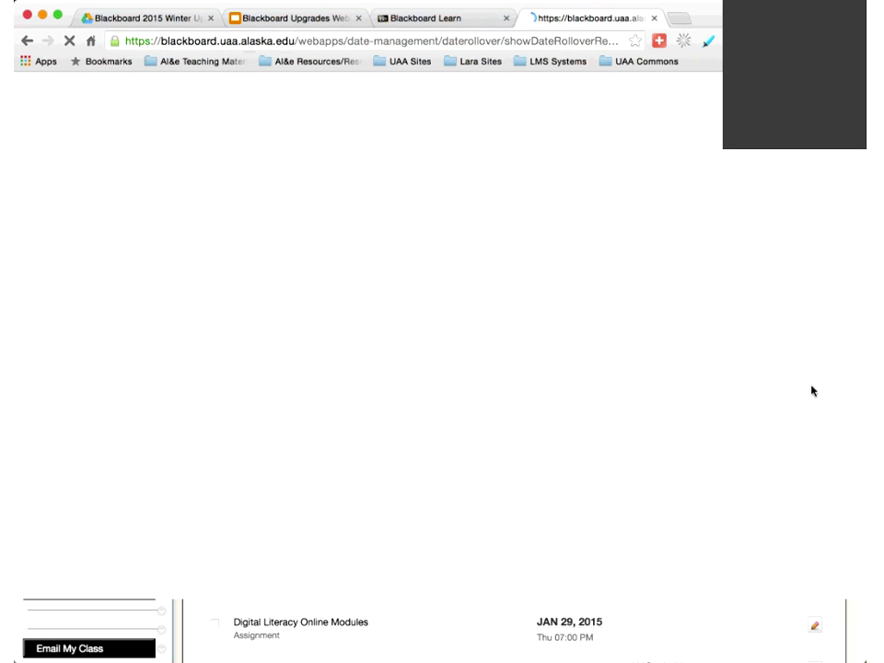
scroll(315, 581, down, 1)
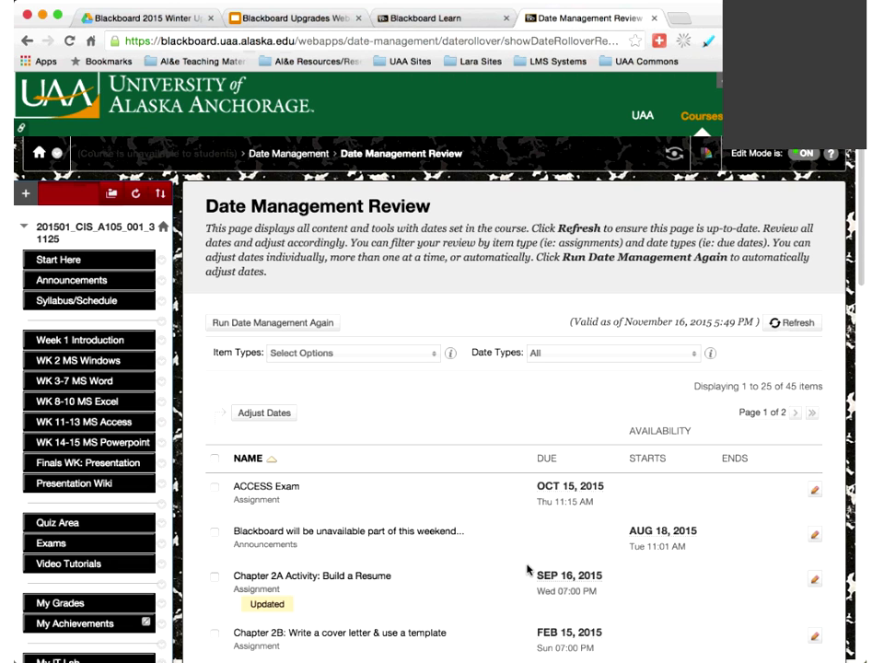
scroll(532, 557, down, 2)
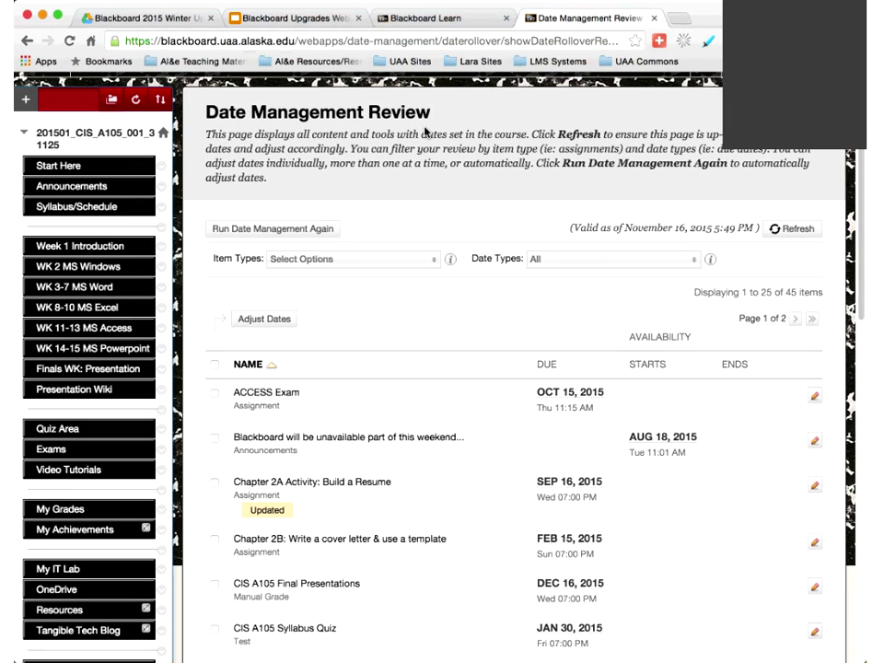
Collapse Course Tools, open Packages and Utilities > Export/Archive Course, and start a new export package
scroll(396, 224, down, 1)
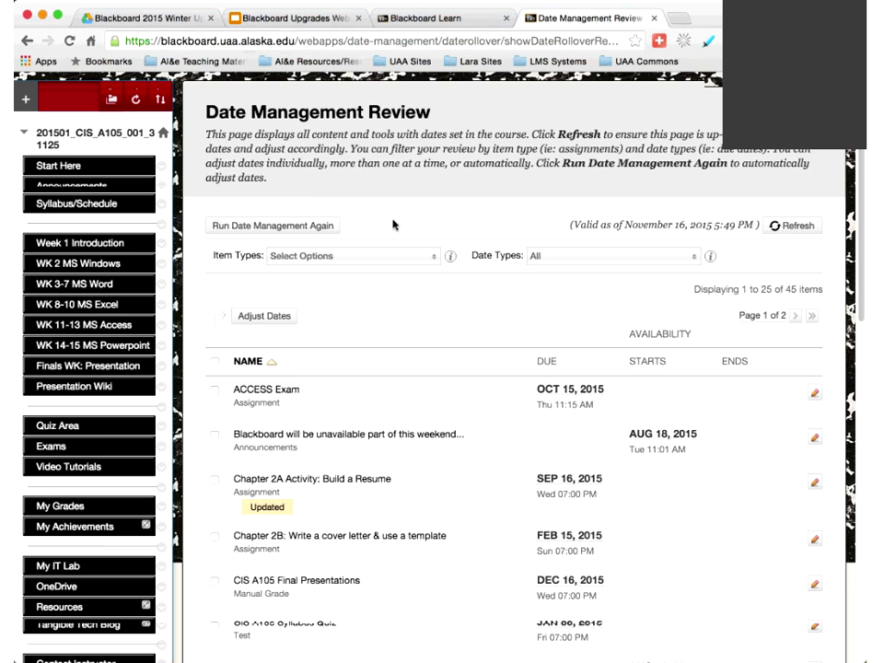
scroll(420, 308, down, 5)
scroll(421, 307, down, 5)
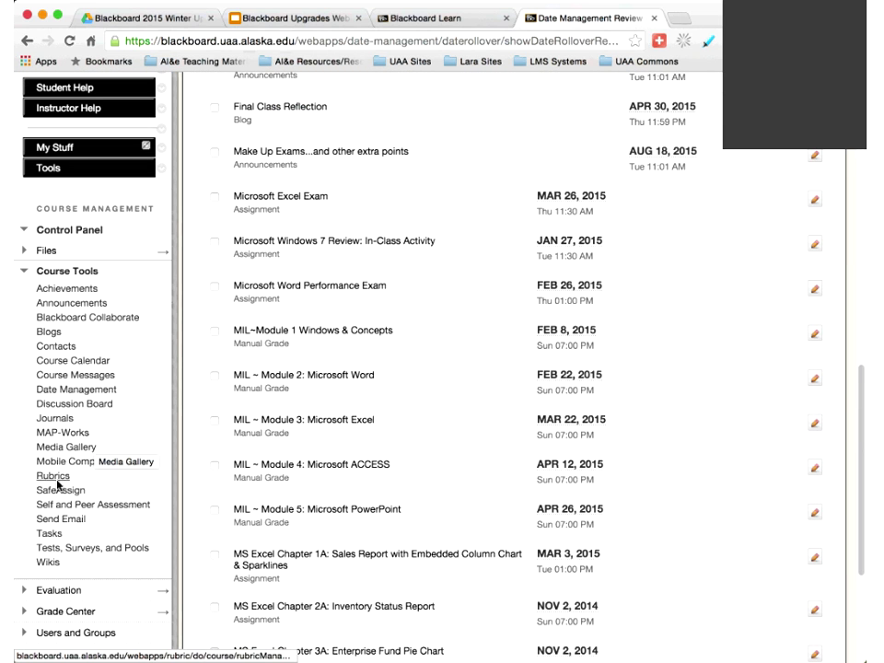
click(24, 272)
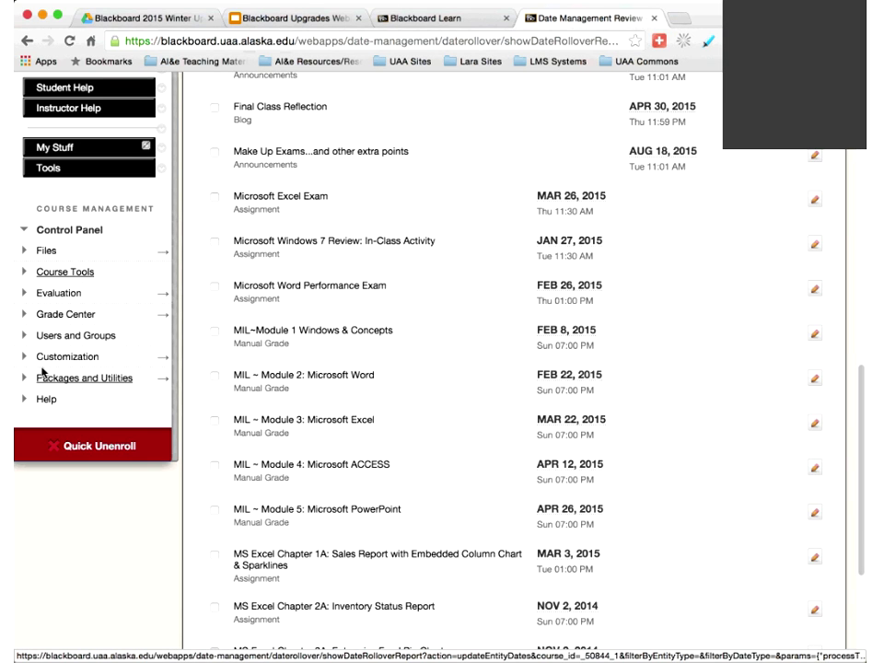
click(25, 376)
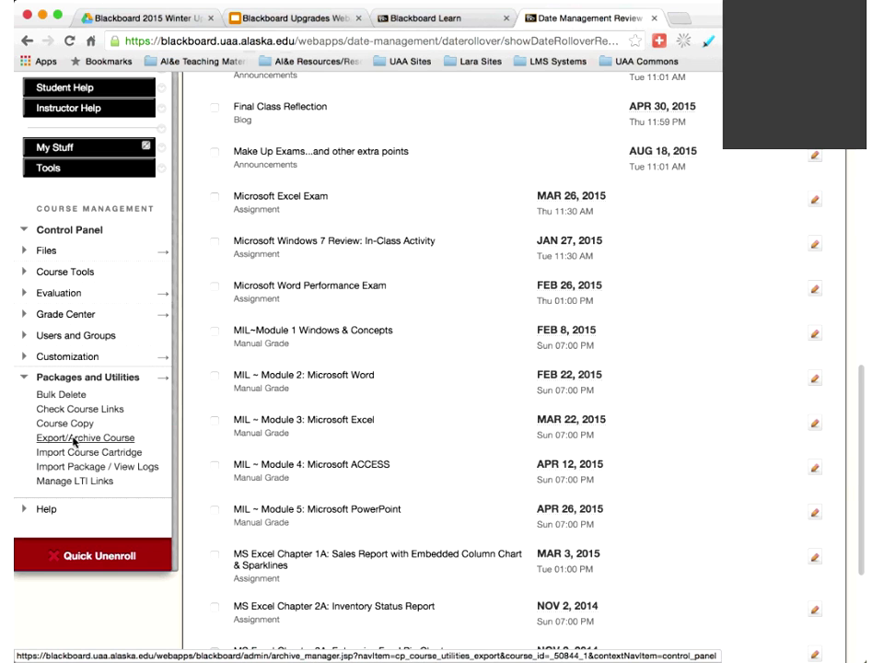
click(74, 438)
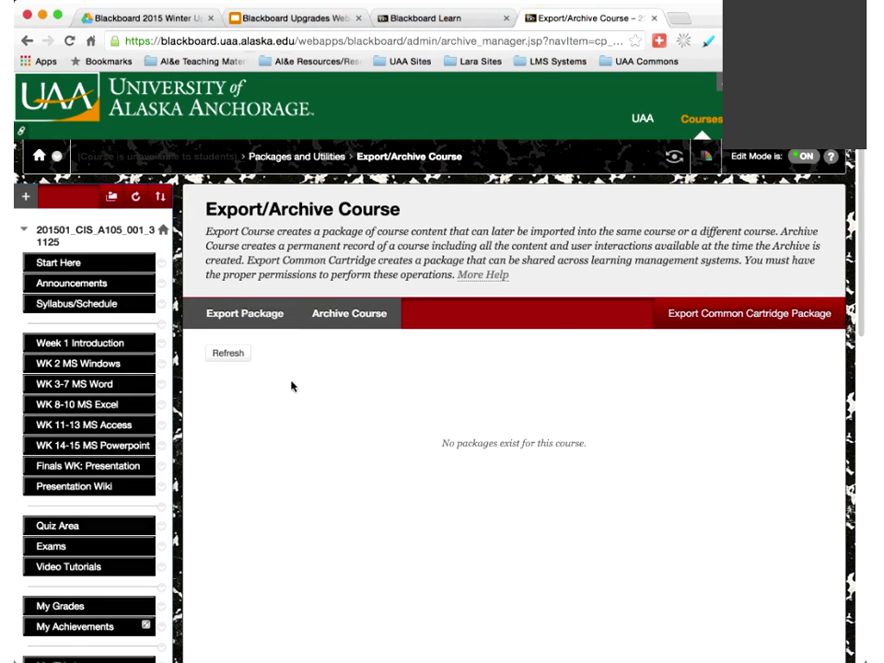
click(244, 313)
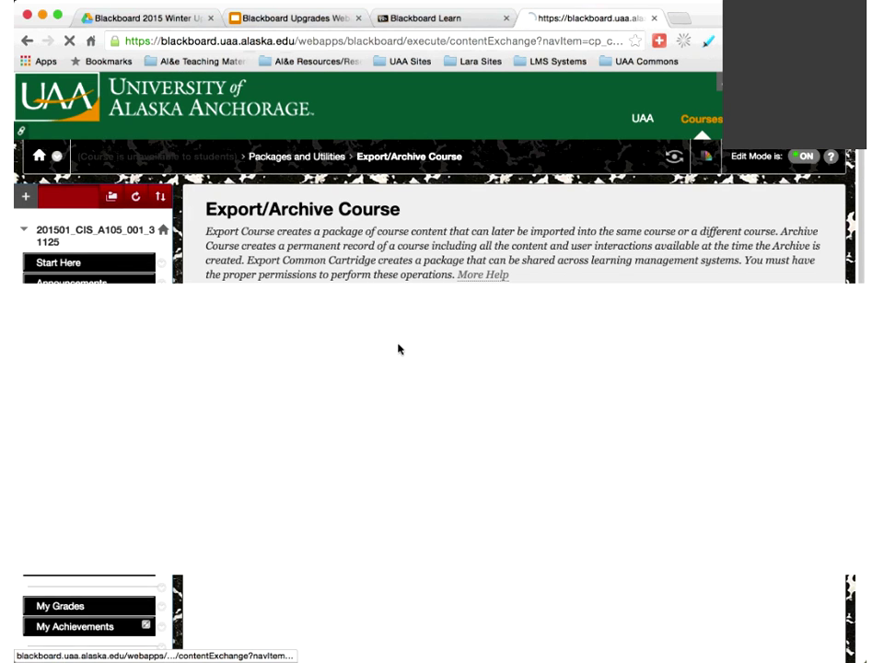
scroll(448, 351, down, 10)
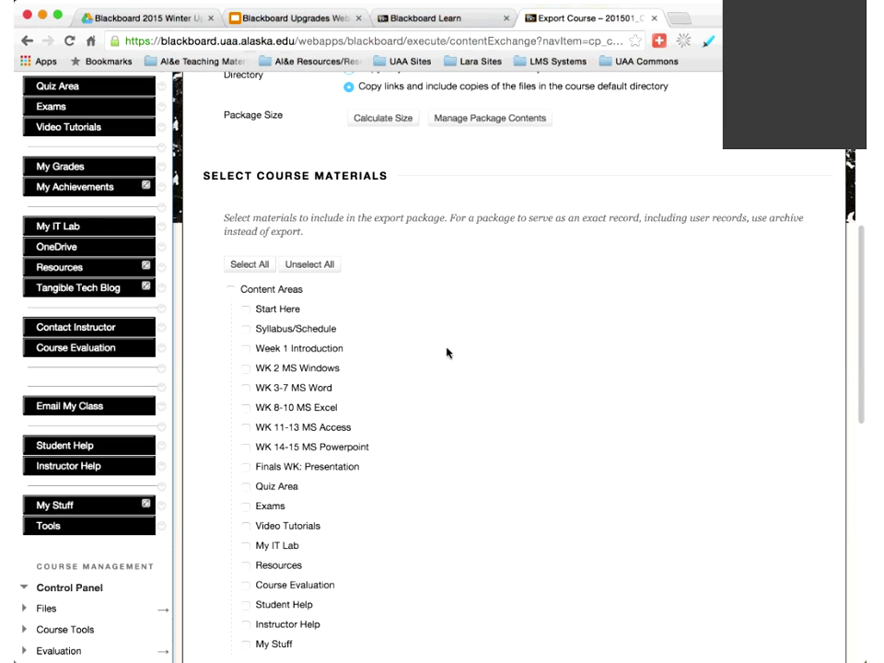
scroll(448, 352, down, 1)
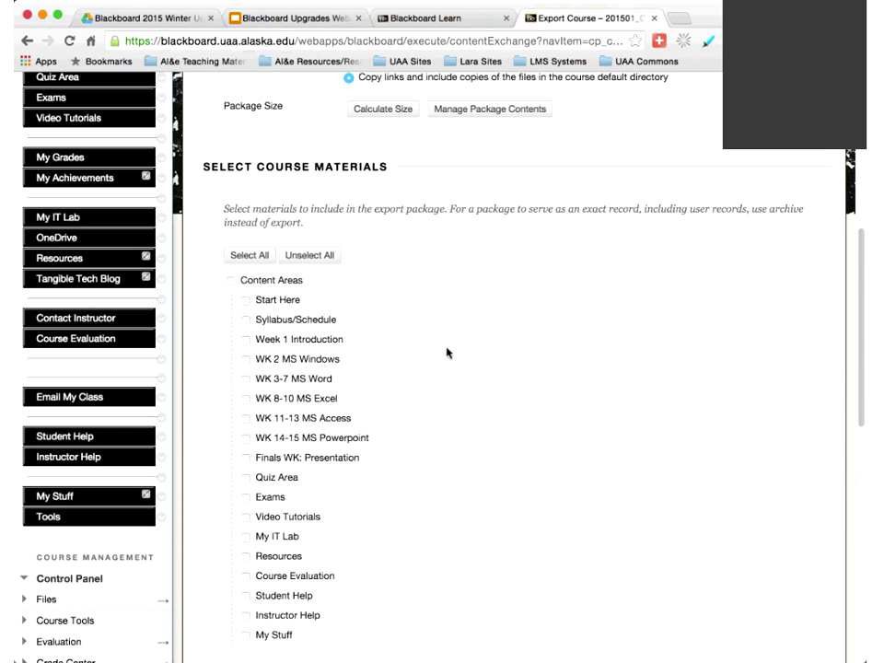
scroll(447, 352, down, 5)
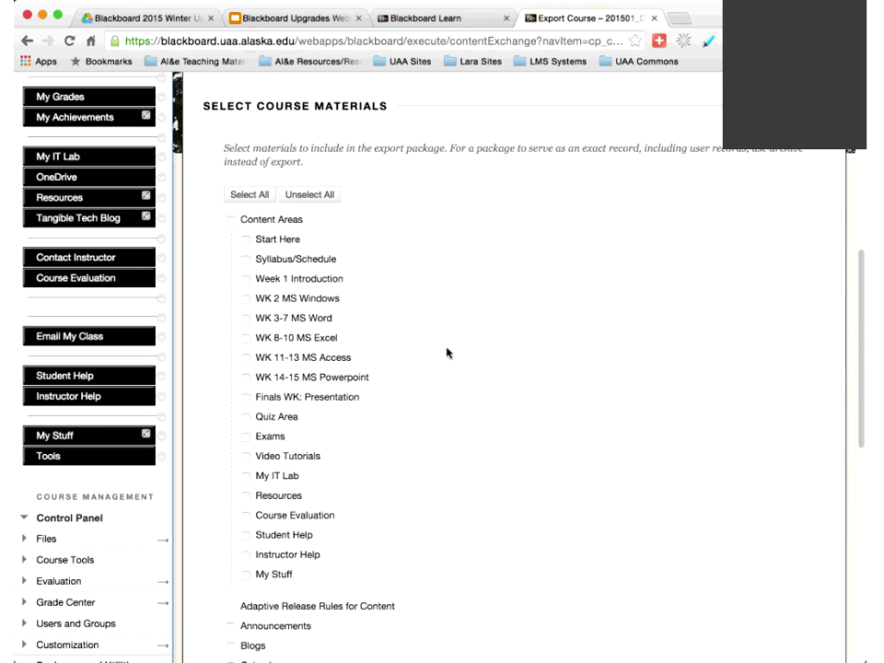
scroll(448, 352, down, 10)
scroll(448, 353, down, 7)
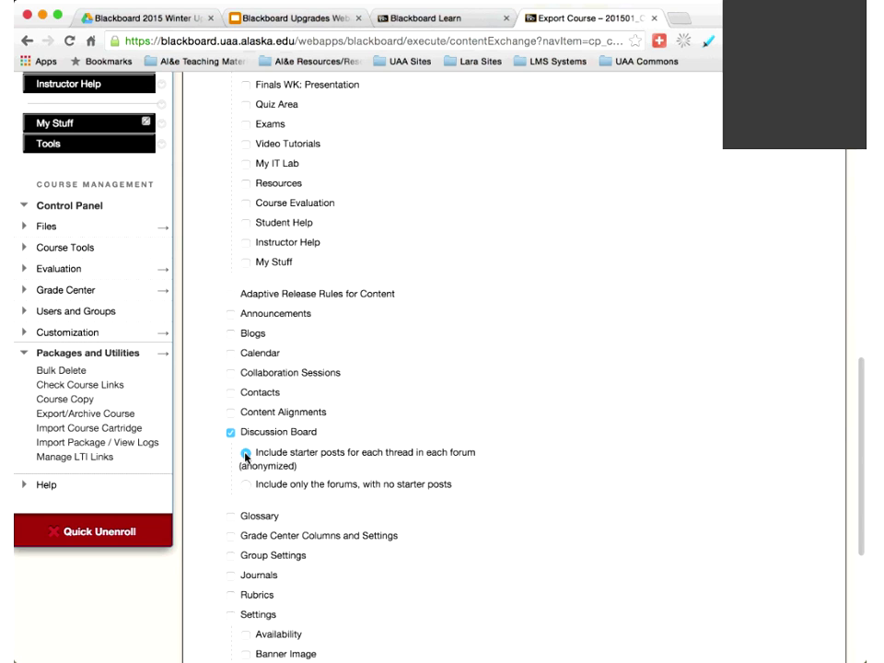
click(246, 485)
click(244, 453)
click(245, 485)
scroll(246, 489, up, 1)
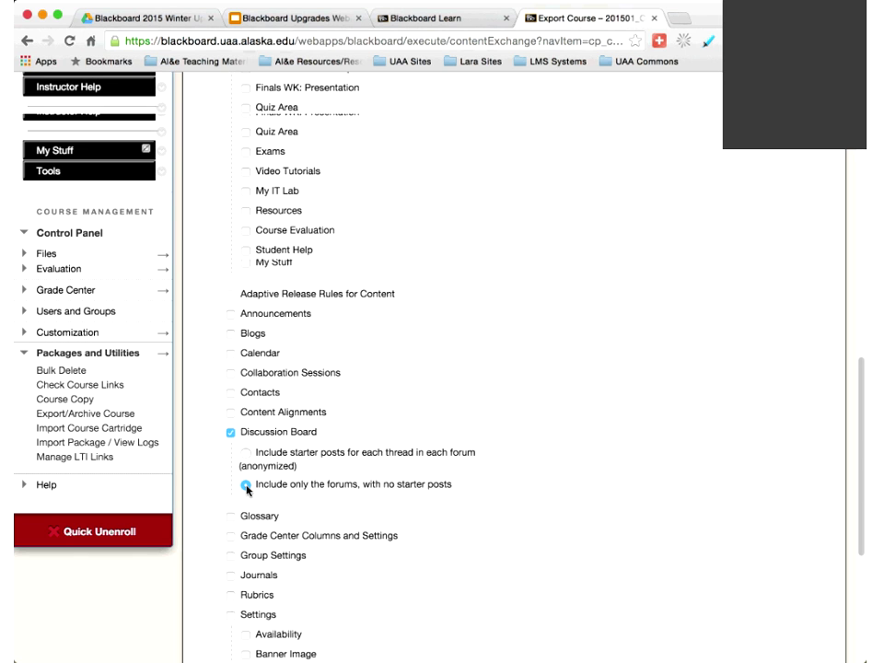
scroll(246, 490, up, 15)
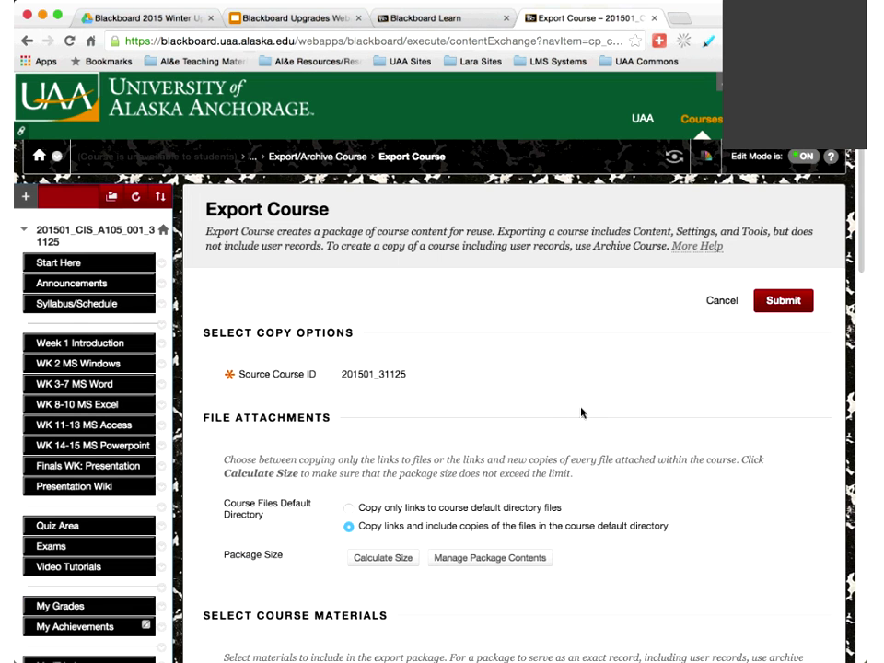
click(719, 301)
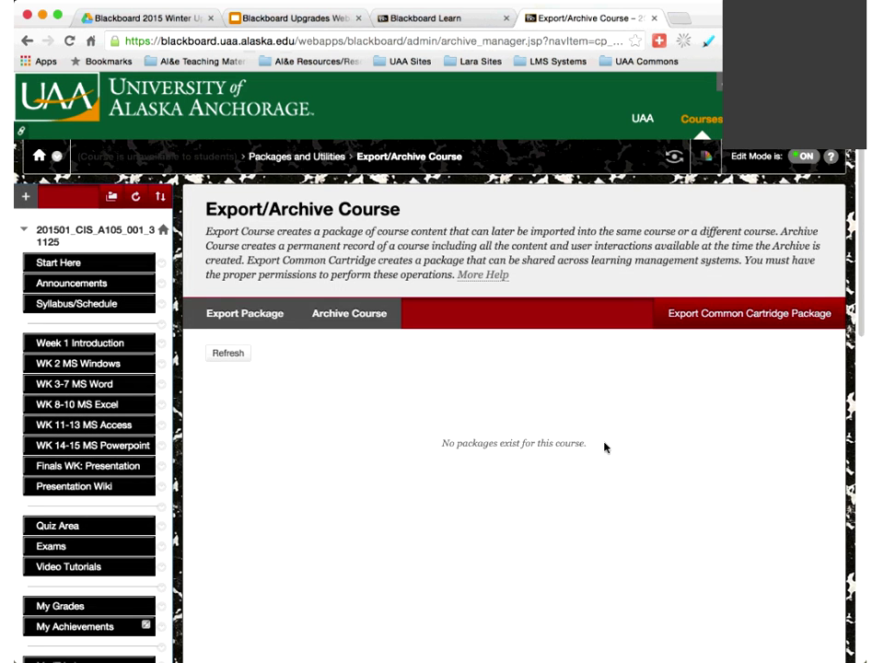
Open the WK 2 MS Windows content area and bring the browser window into focus
click(98, 365)
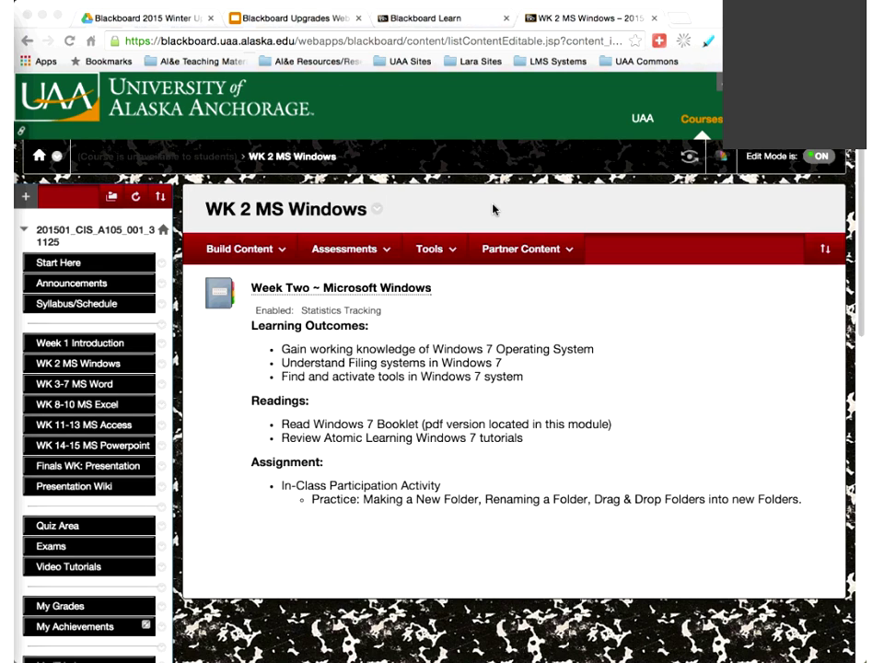
click(679, 33)
Load the EduTips site in a new browser tab
click(679, 30)
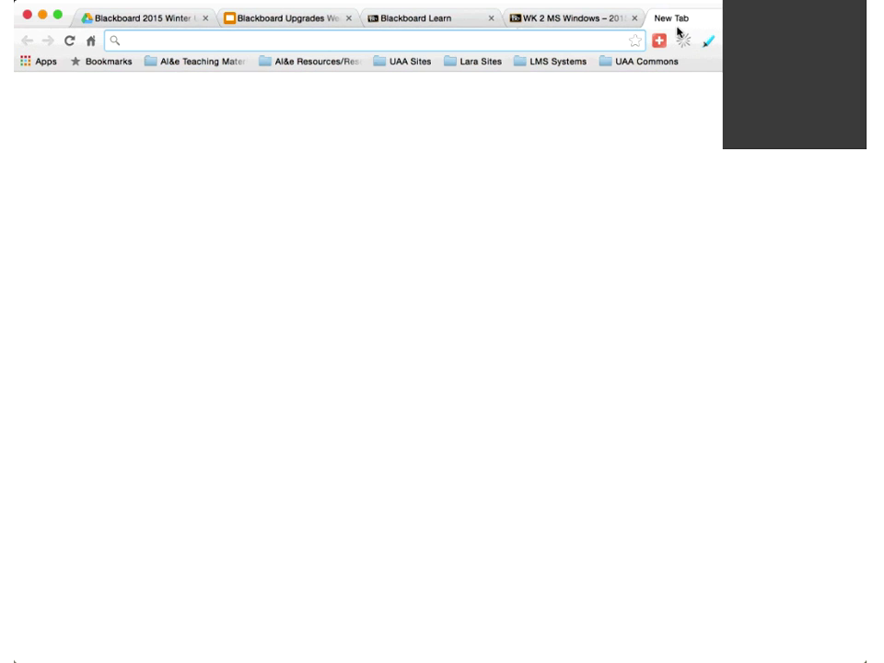
text(edu)
key(Return)
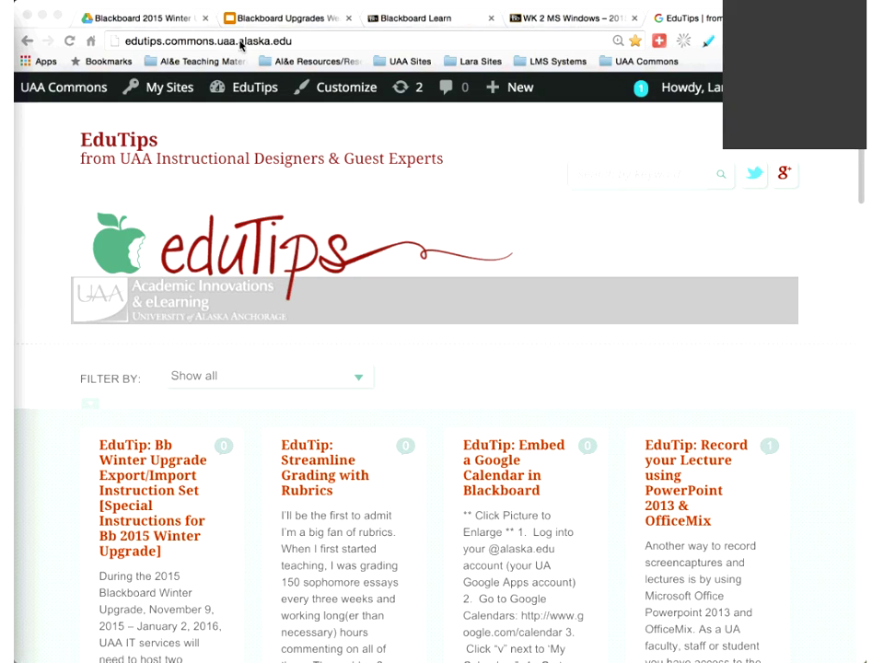
Open the 'EduTip: Bb Winter Upgrade Export/Import Instruction Set' post and read through its steps
click(134, 525)
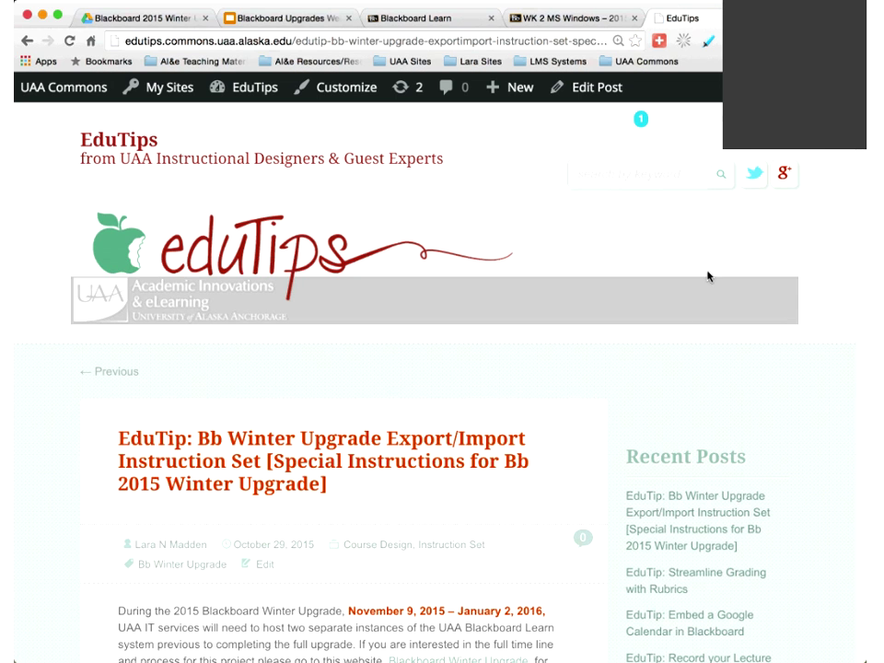
scroll(861, 154, down, 3)
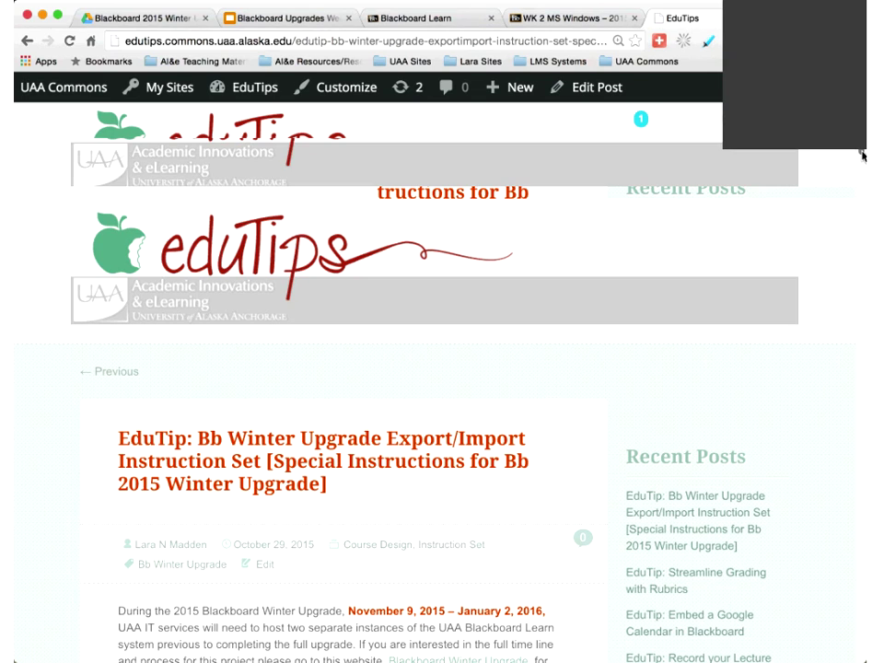
scroll(862, 154, down, 10)
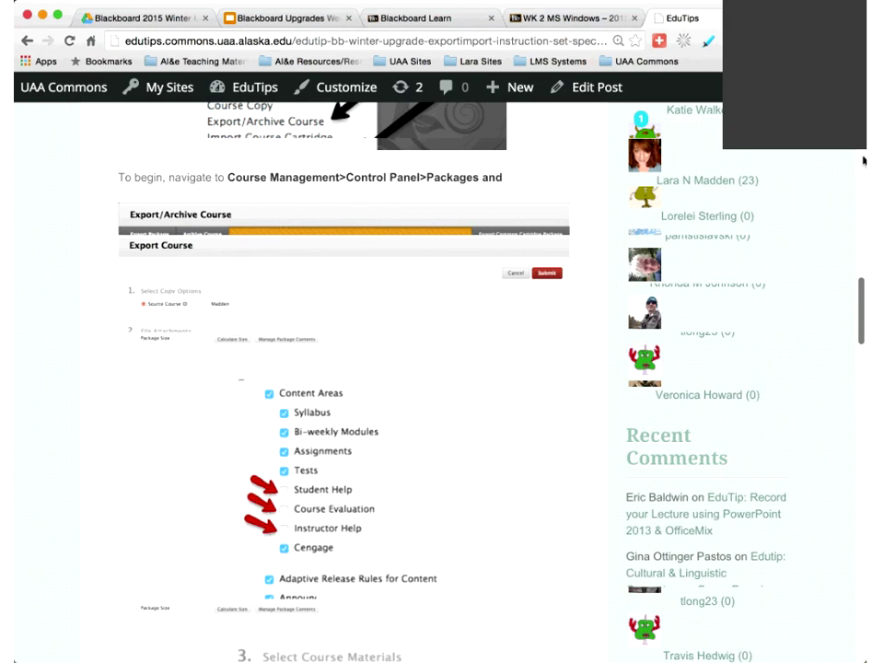
scroll(863, 160, down, 10)
scroll(863, 161, down, 10)
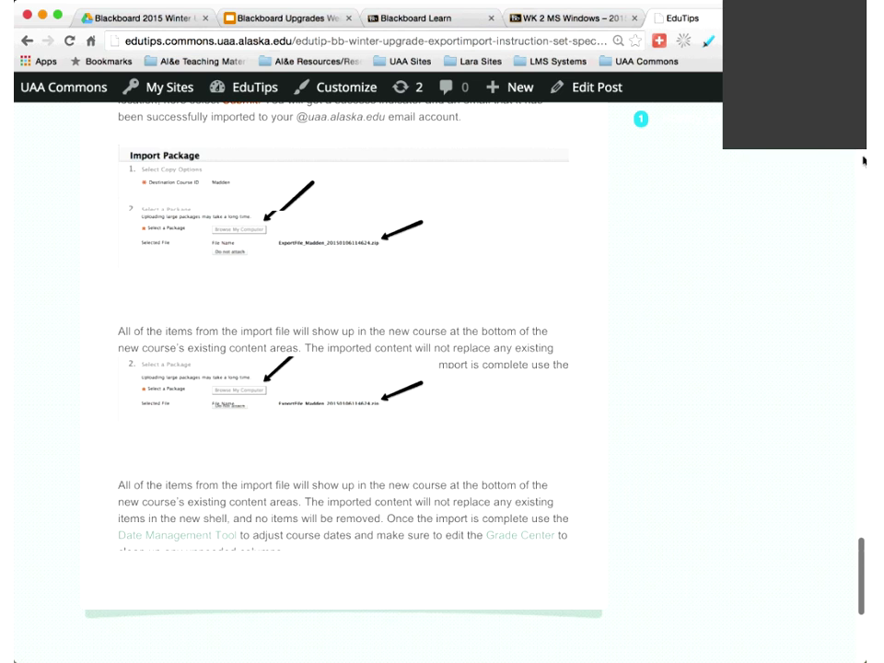
scroll(863, 160, up, 5)
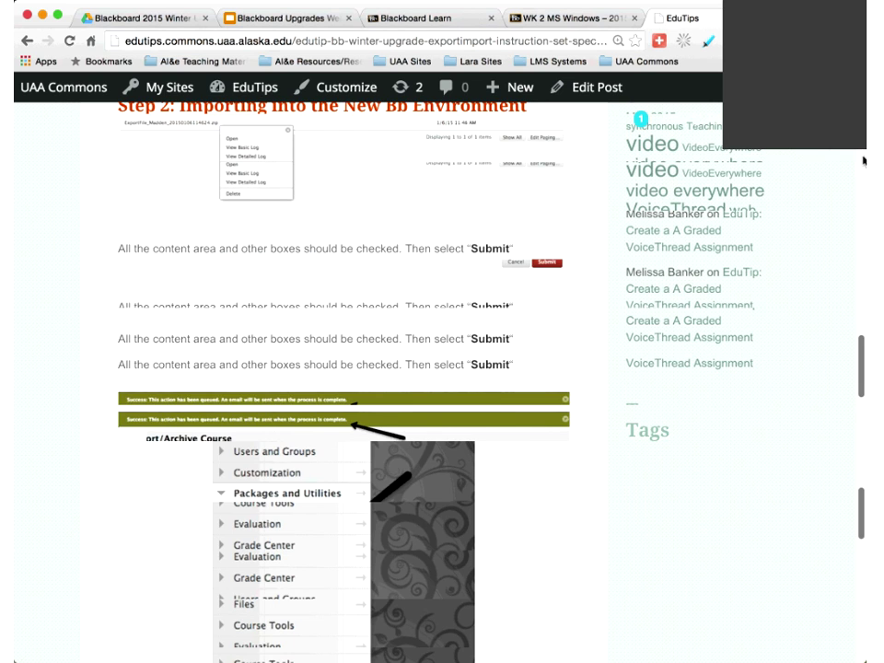
scroll(862, 160, up, 15)
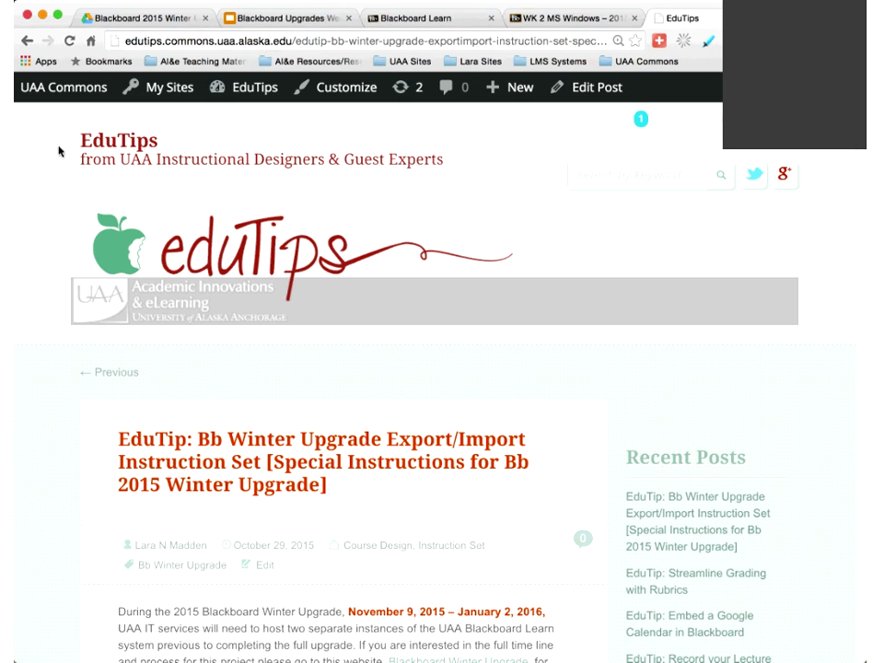
Bring up the Blackboard Upgrades Webinar Slides and advance from slide 6 to slide 7, New & Improved Features
click(531, 18)
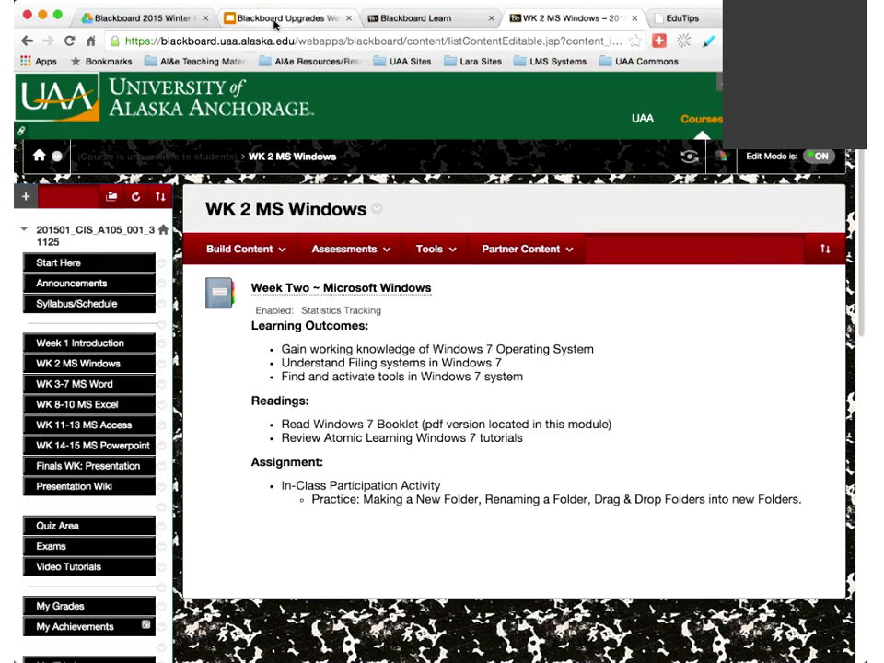
click(275, 18)
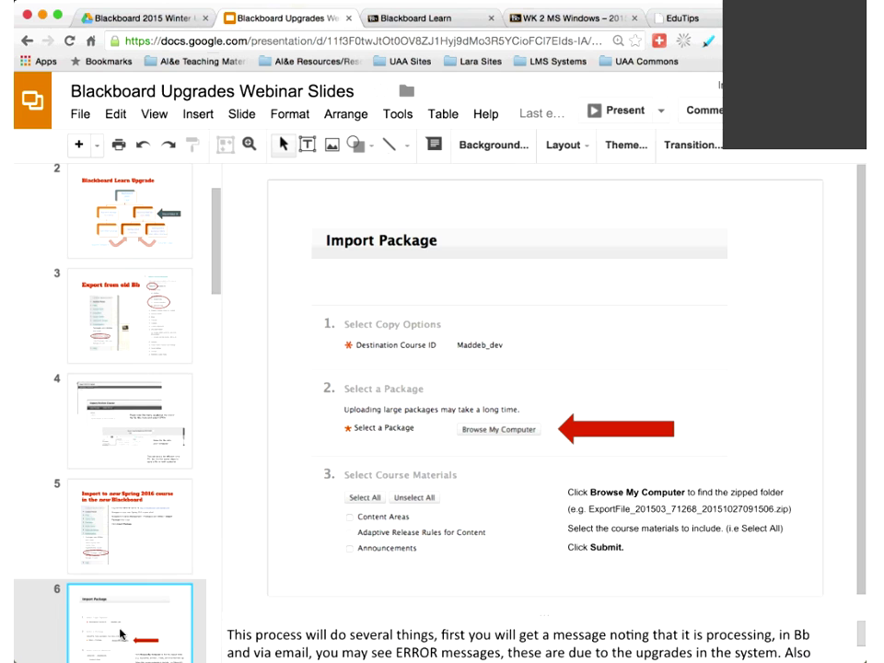
key(Down)
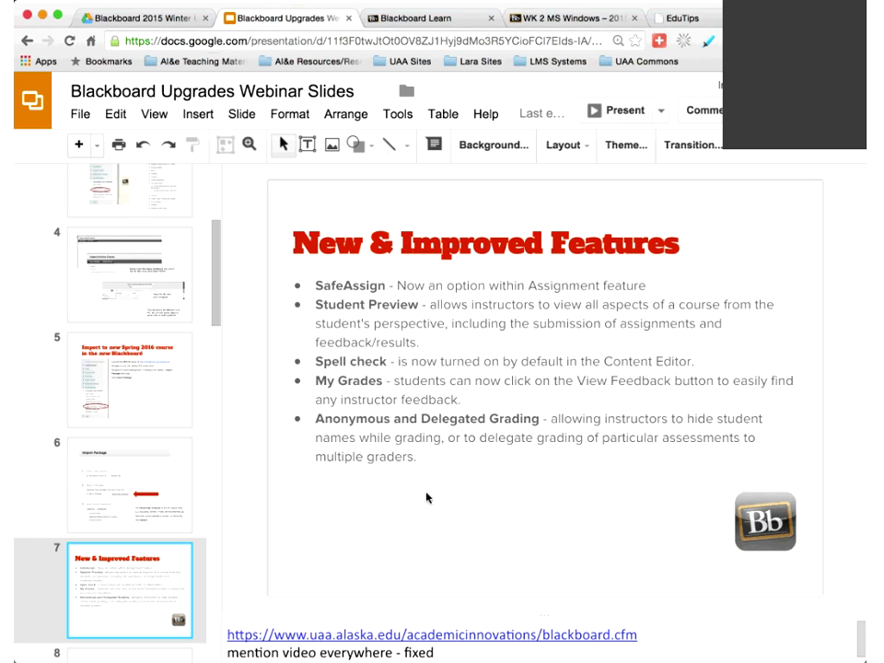
Start a new assignment from the WK 2 MS Windows course page's assessment menu
click(541, 20)
click(348, 251)
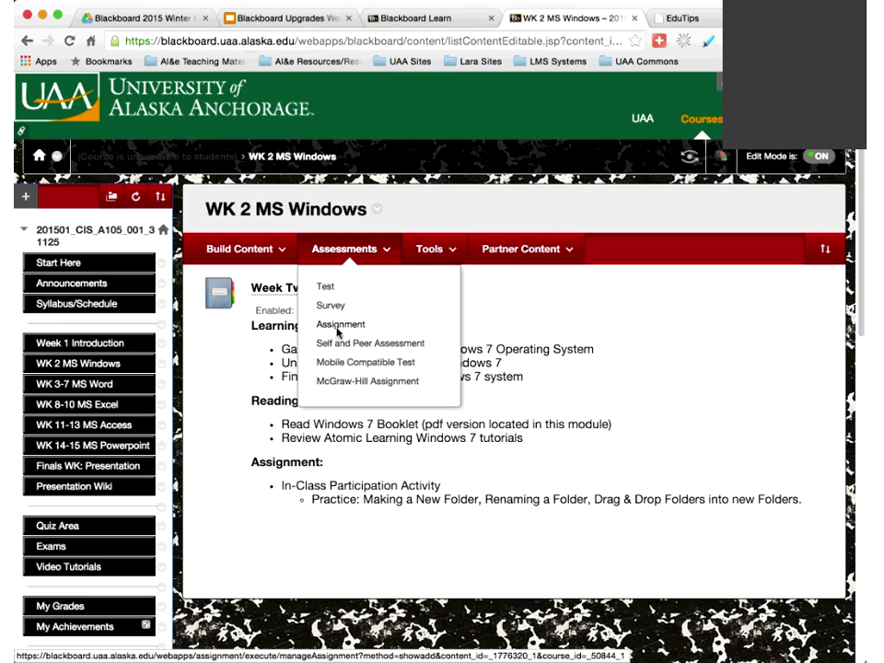
click(338, 327)
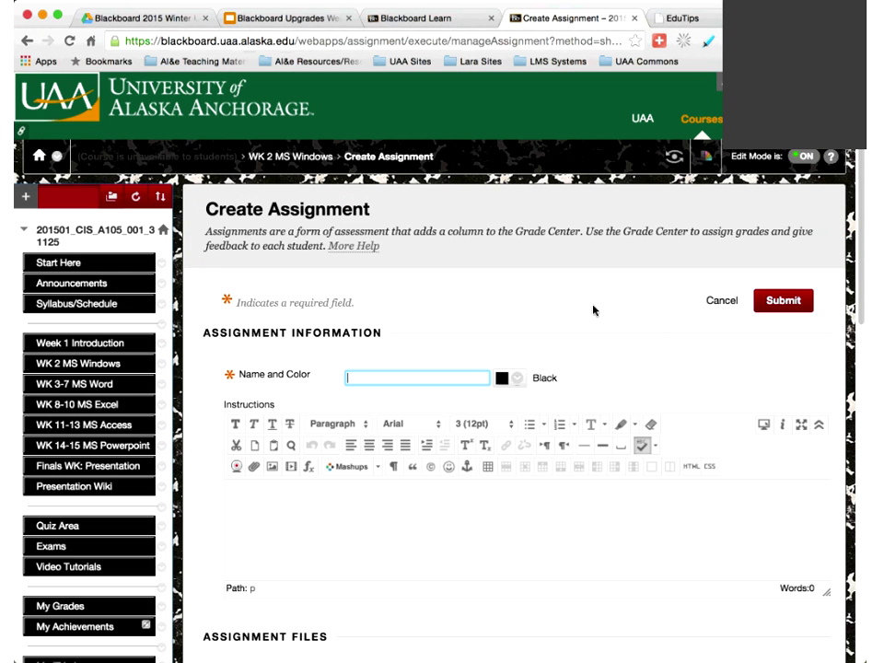
Name the assignment 'Test SafeAssign' and place the cursor in the Instructions editor
scroll(502, 504, down, 1)
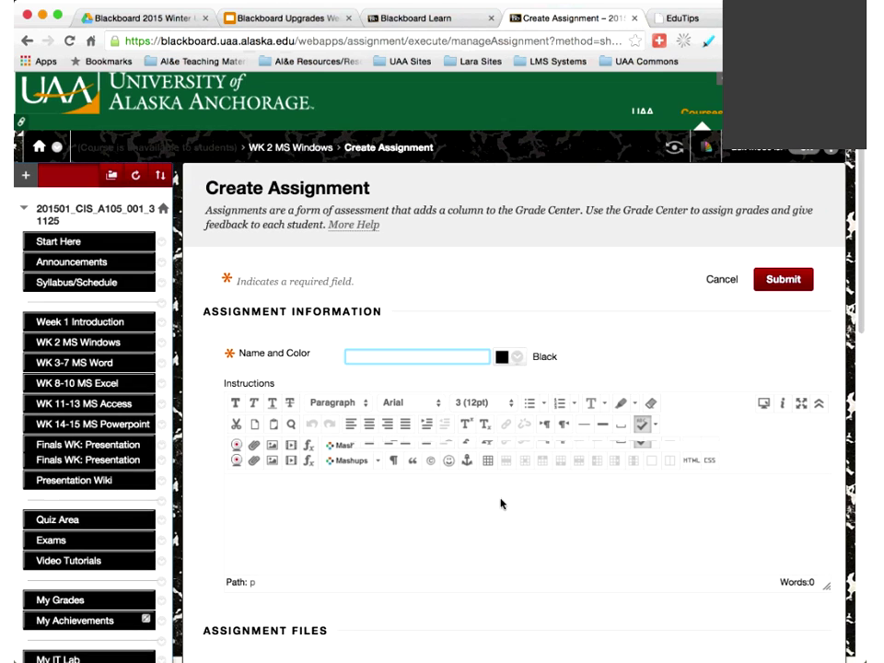
scroll(502, 504, down, 1)
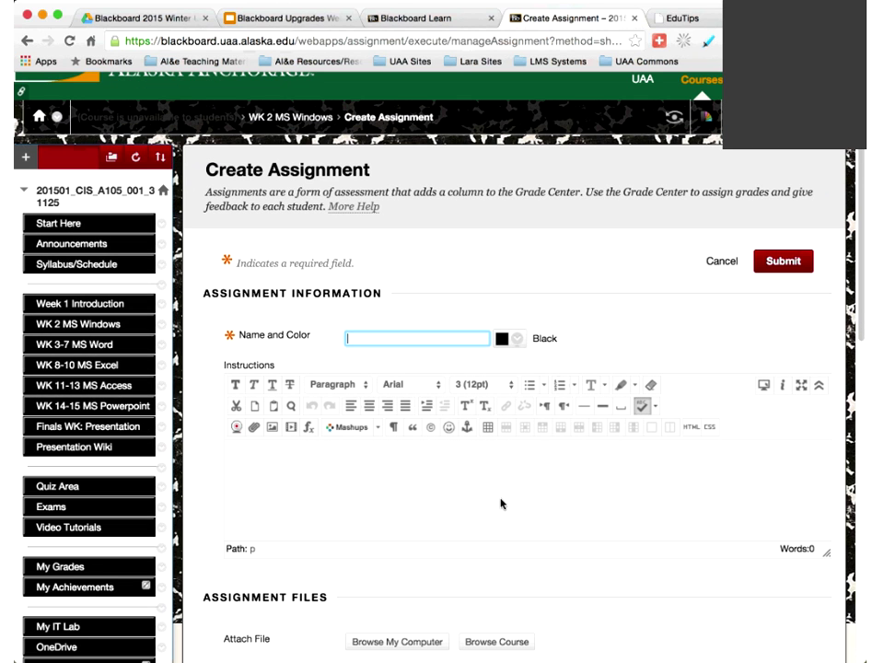
text(Test SafeAssign)
scroll(465, 316, down, 5)
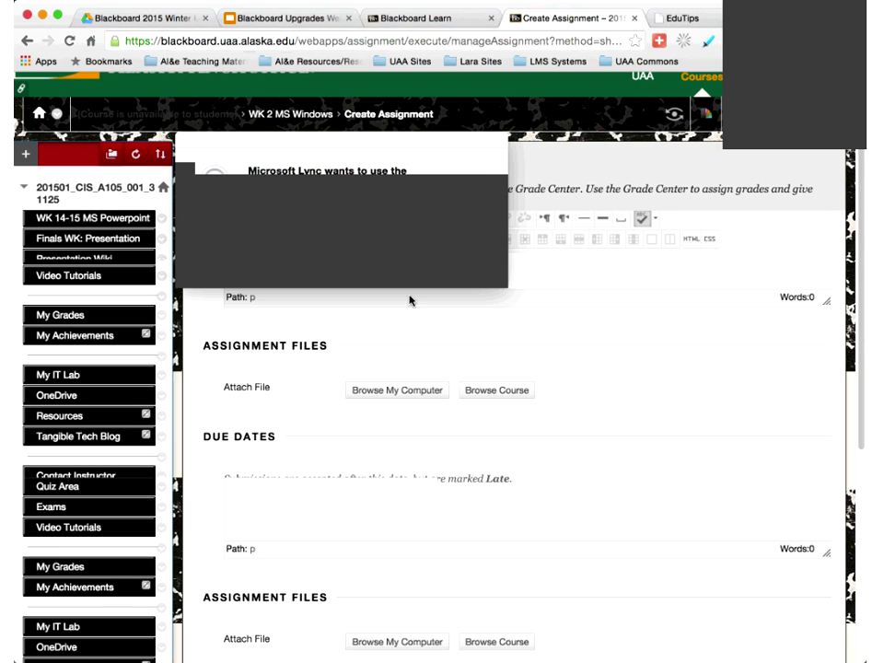
click(273, 245)
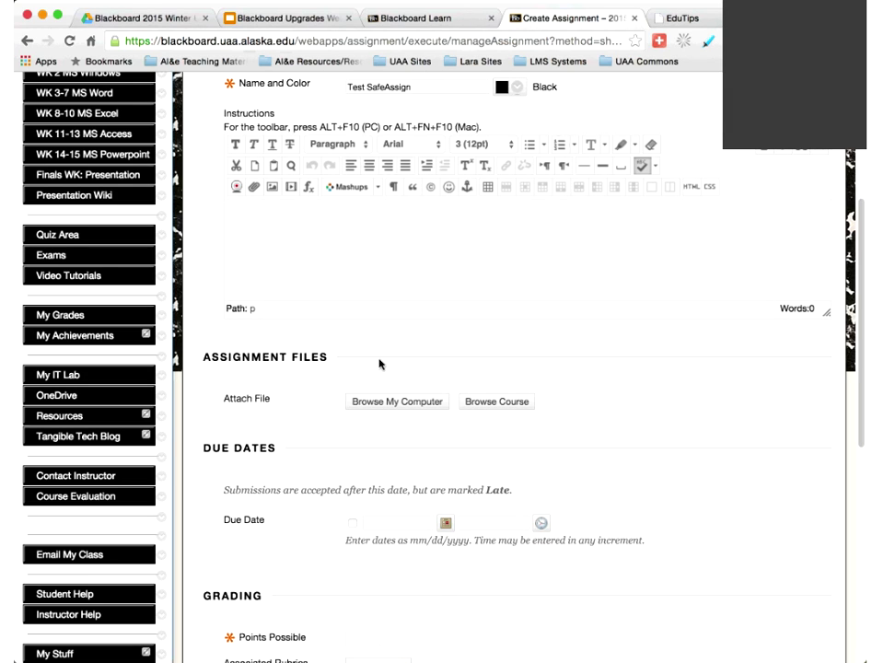
Enable a due date of 11/16/2015 with a due time of 03:00 AM
click(473, 401)
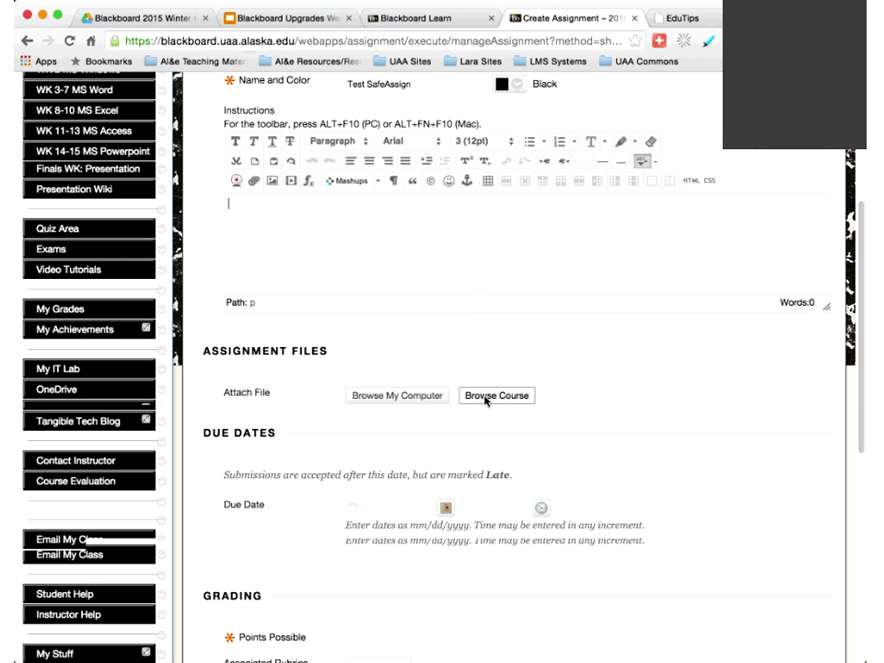
click(391, 502)
scroll(405, 479, down, 2)
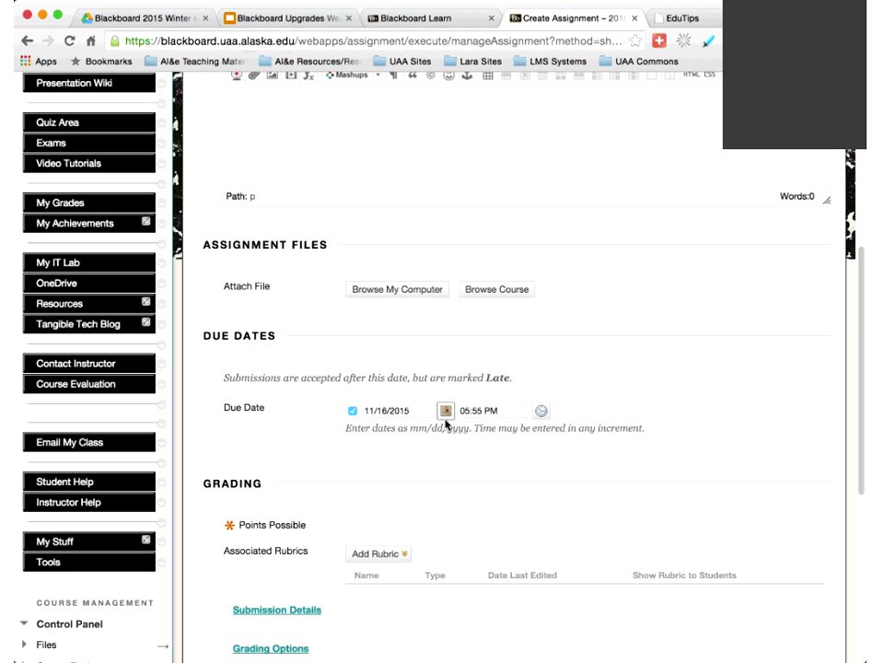
click(541, 411)
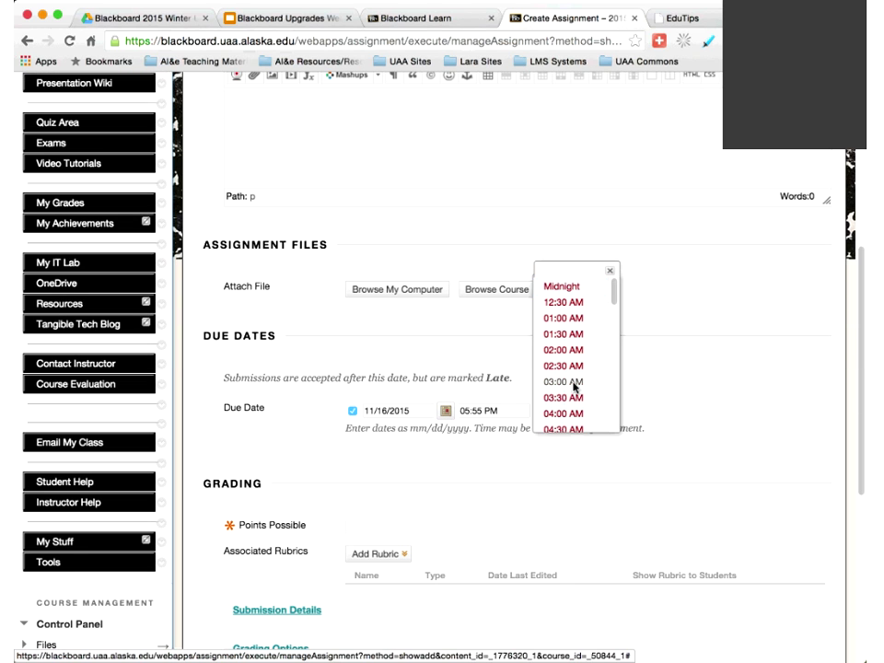
click(608, 385)
scroll(645, 368, down, 3)
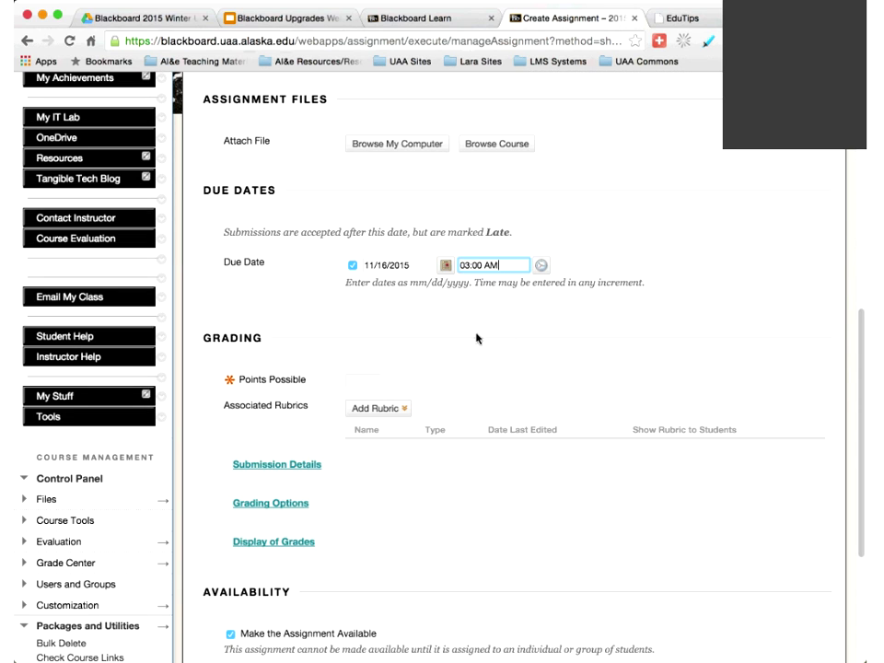
scroll(436, 391, down, 1)
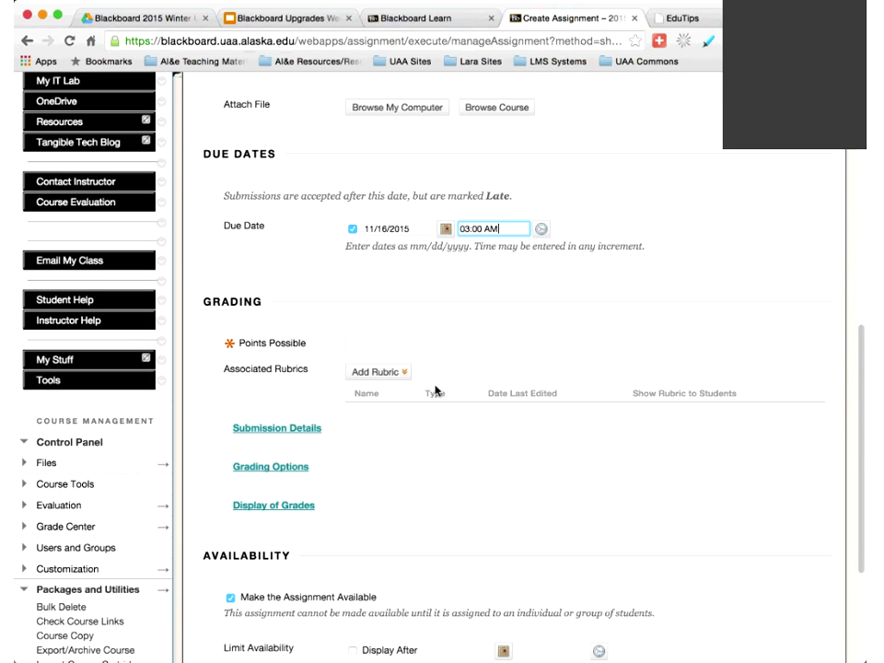
scroll(435, 390, down, 1)
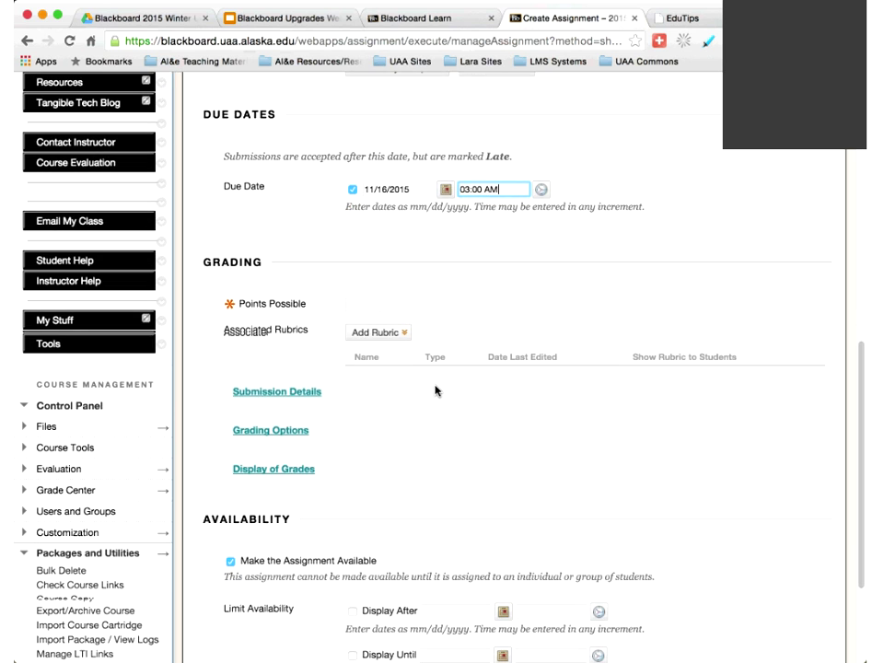
scroll(436, 391, down, 1)
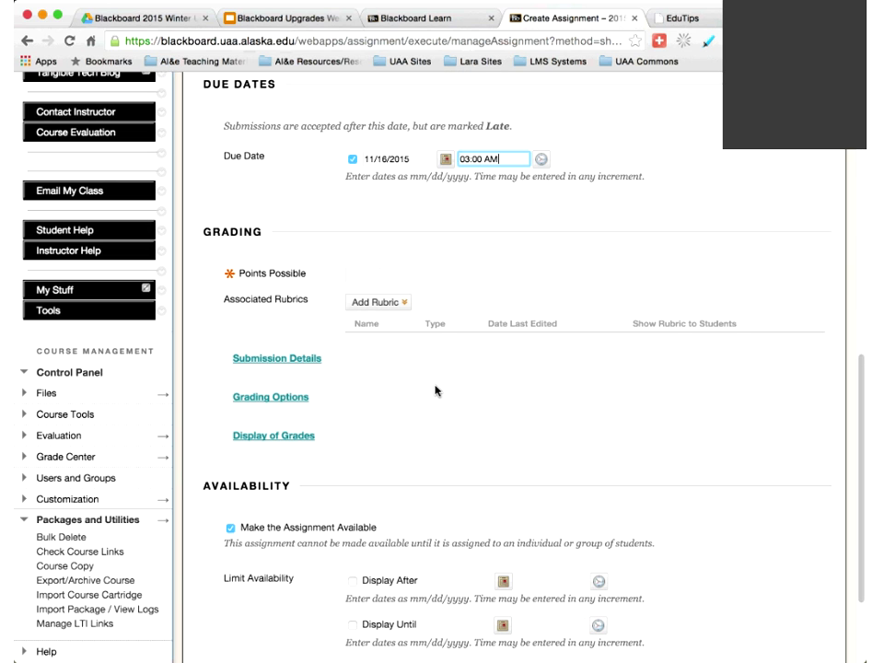
Expand Submission Details and keep Individual Submission after the no-groups warning for Group Submission
click(266, 361)
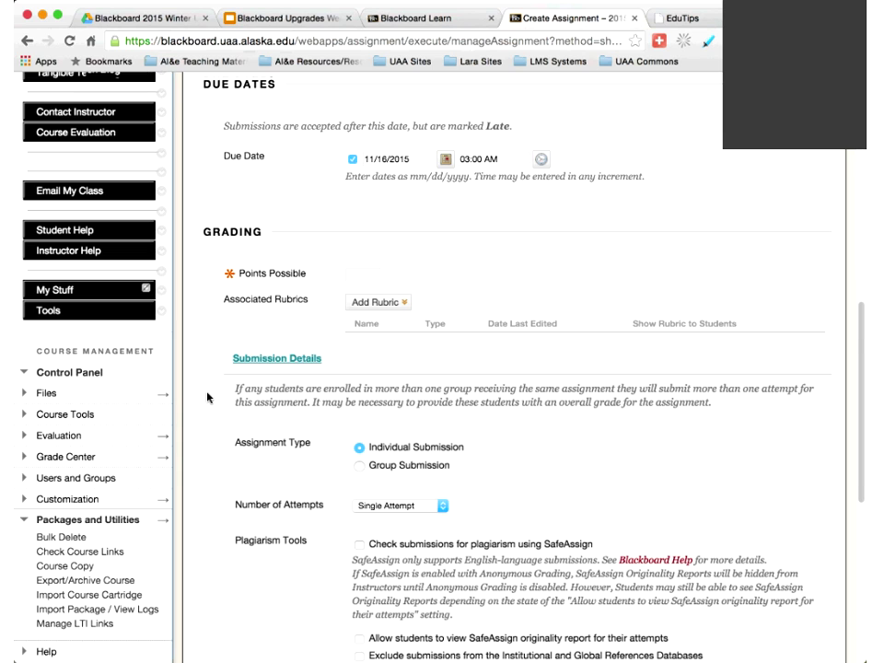
scroll(207, 396, down, 1)
scroll(207, 398, down, 3)
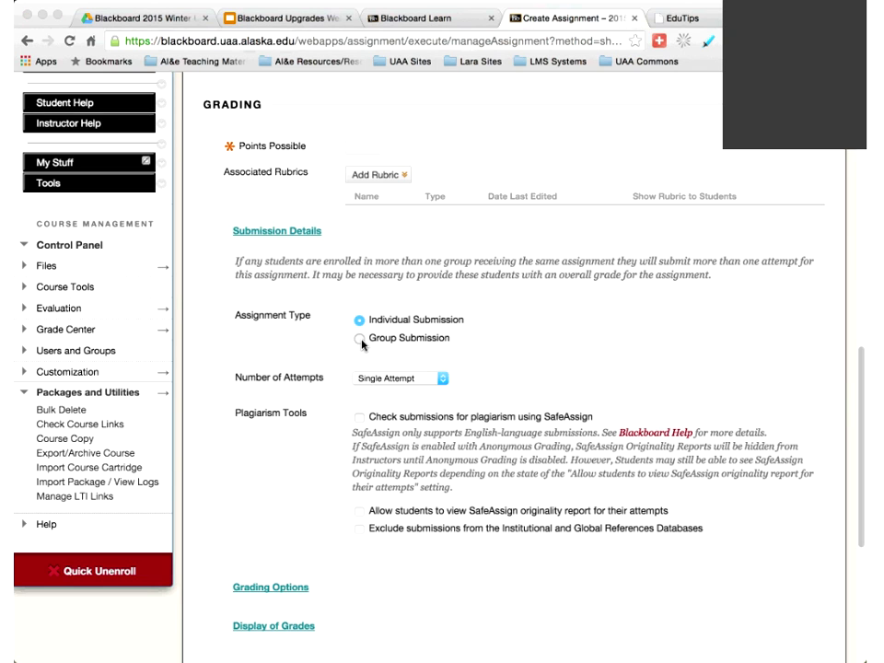
click(360, 339)
click(453, 244)
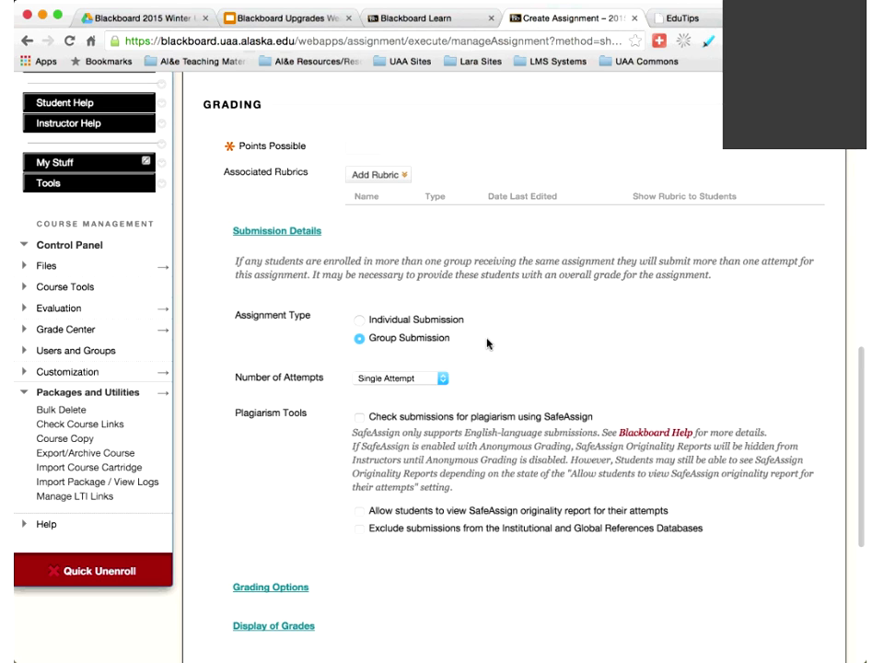
click(397, 320)
Set Number of Attempts to Unlimited Attempts
click(442, 378)
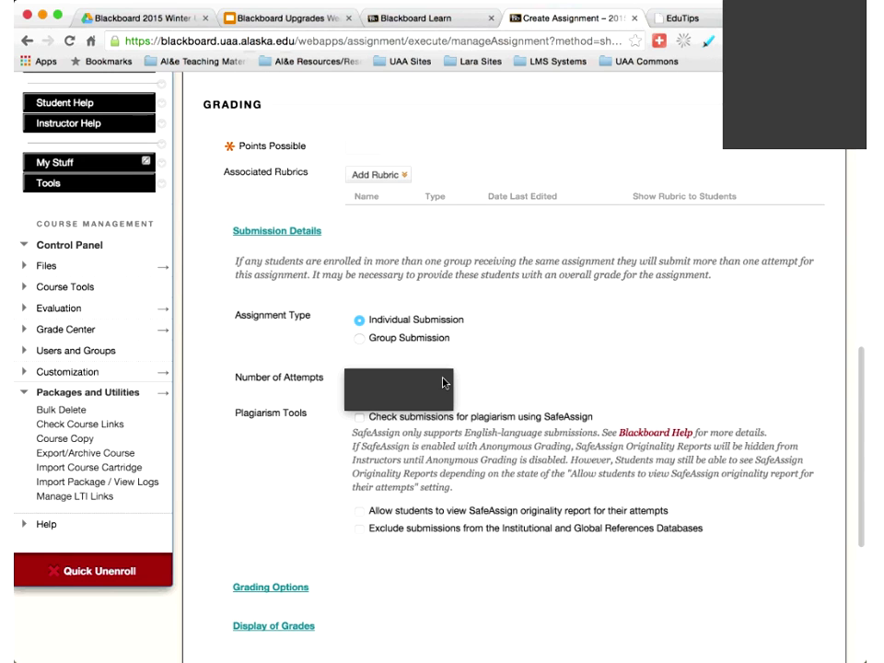
click(450, 387)
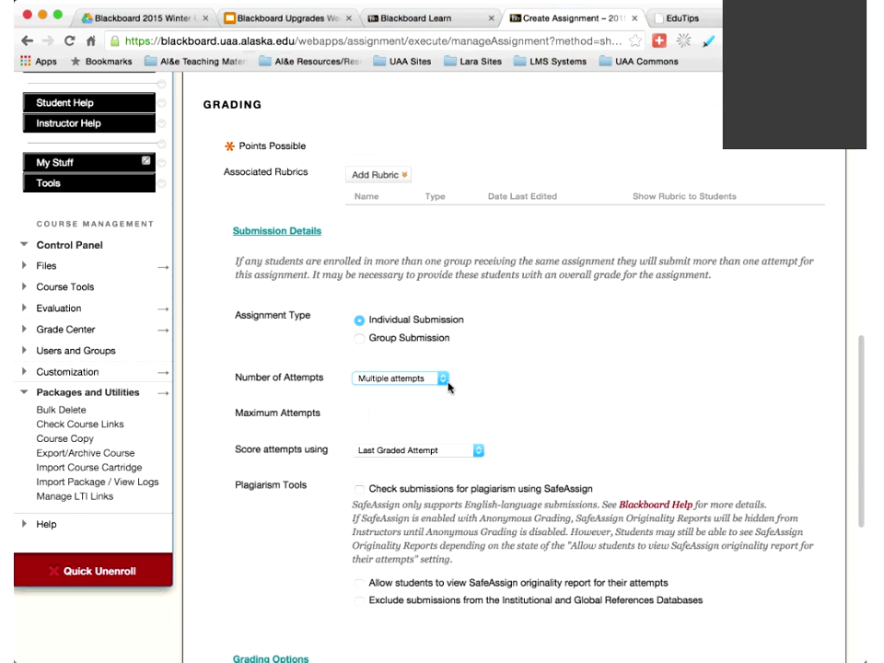
click(361, 416)
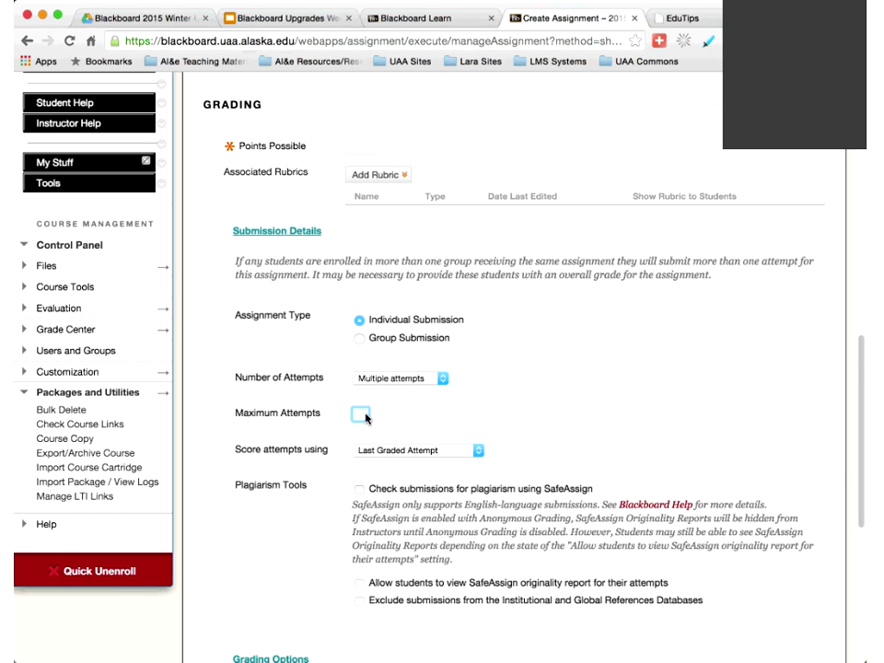
click(443, 380)
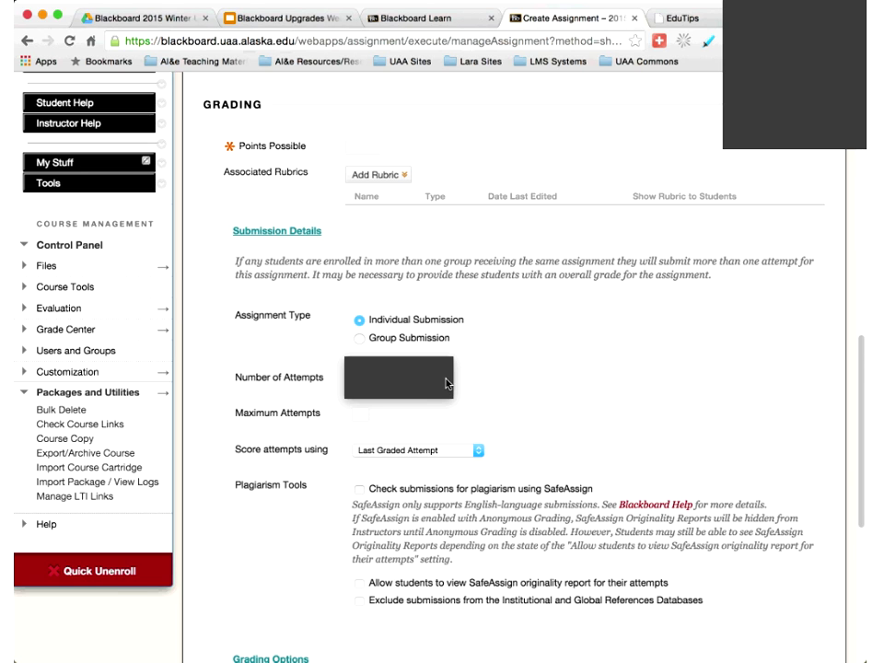
click(497, 402)
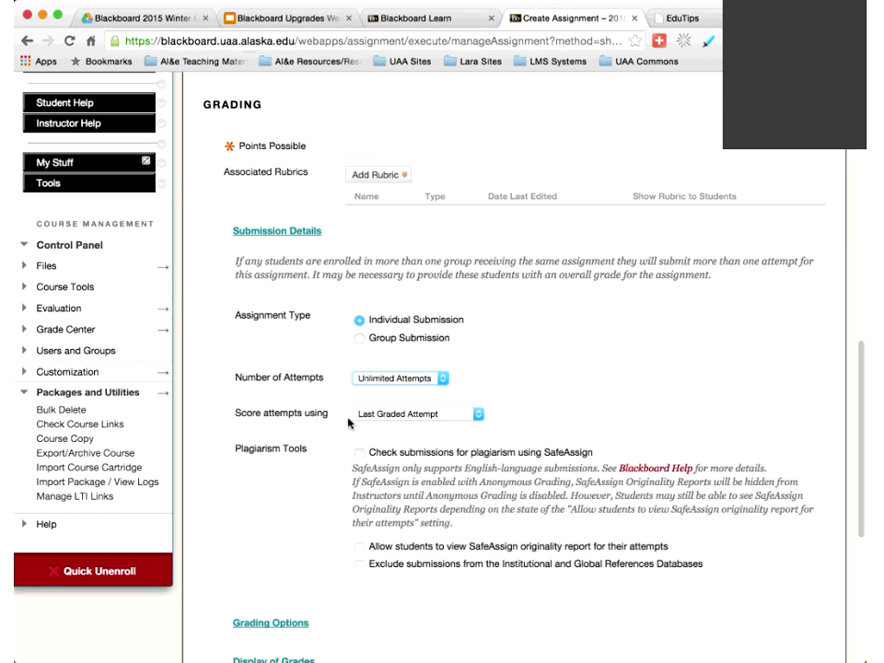
click(478, 415)
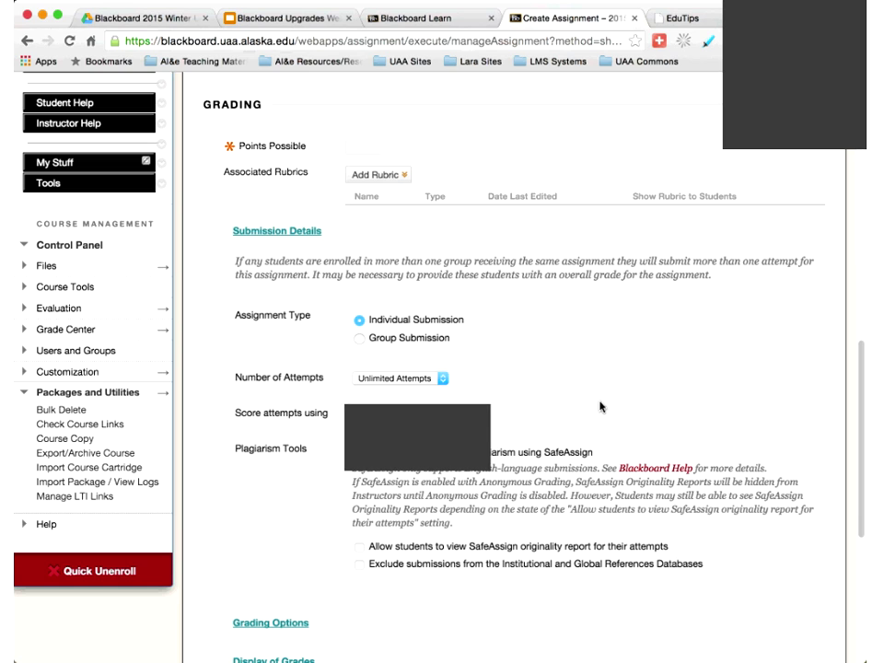
Change Number of Attempts back to Single Attempt
click(442, 381)
click(442, 381)
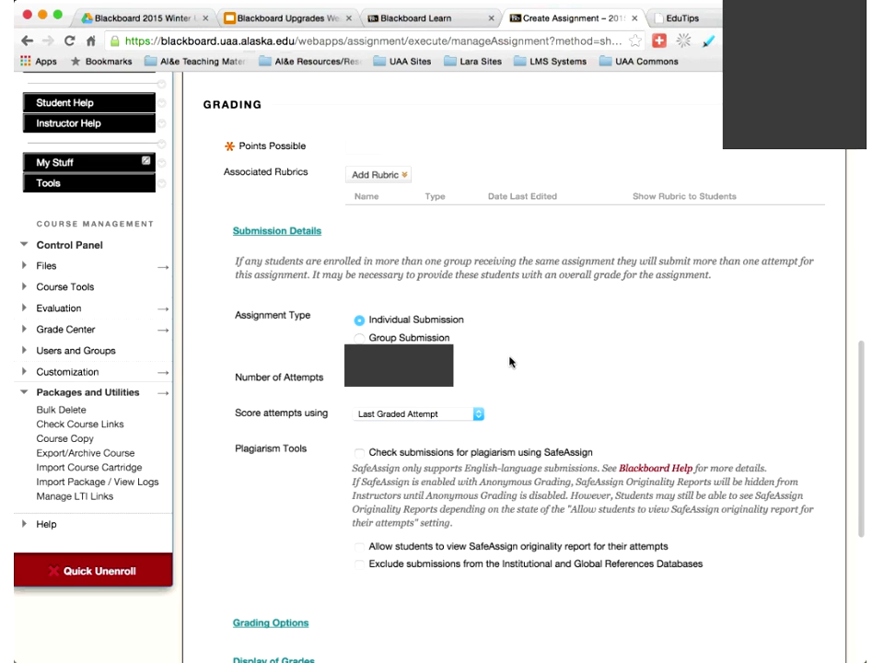
key(Up)
key(Up)
key(Return)
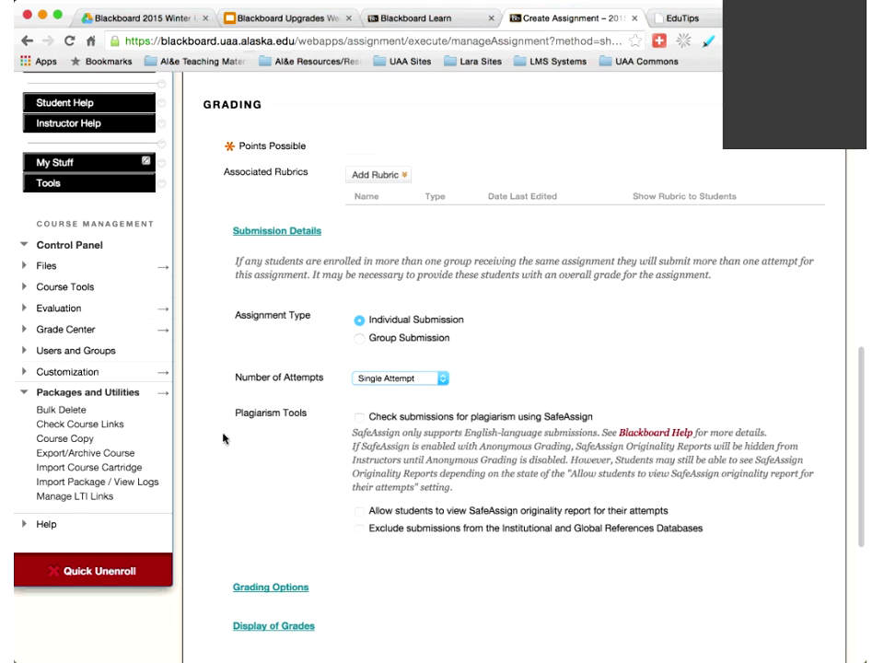
Demonstrate the SafeAssign originality report and database exclusion options, leaving plagiarism checking off
click(359, 418)
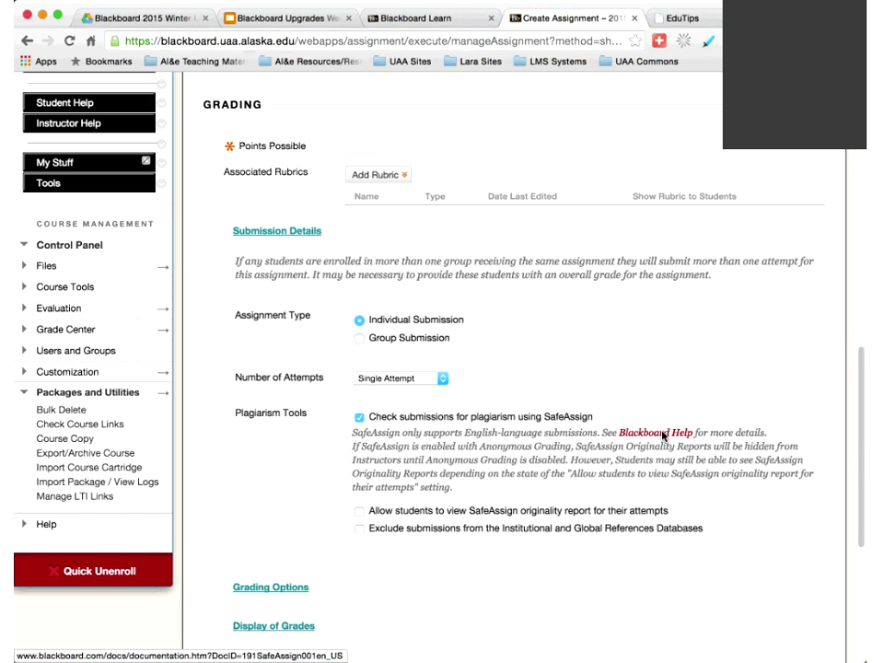
click(360, 513)
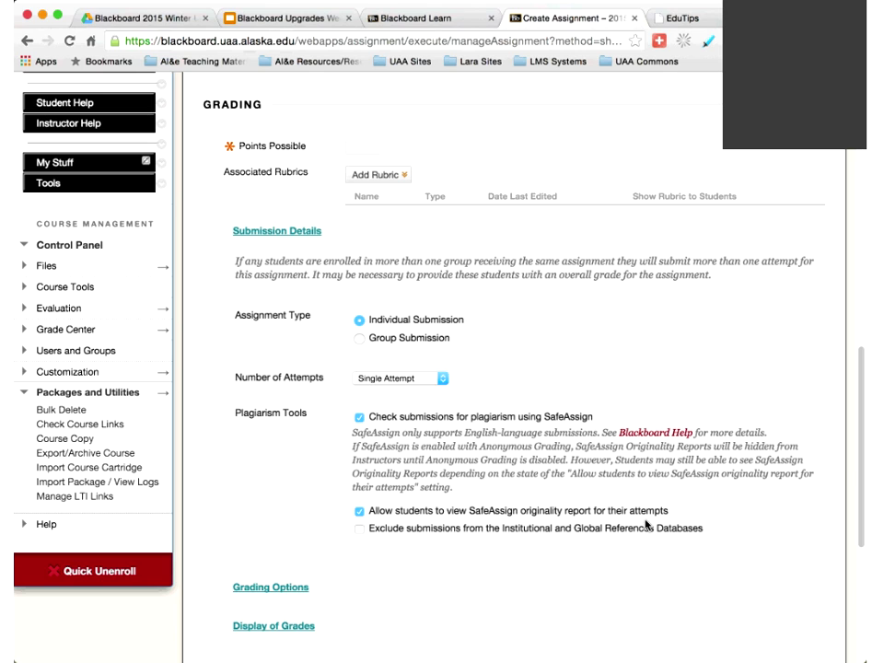
click(360, 531)
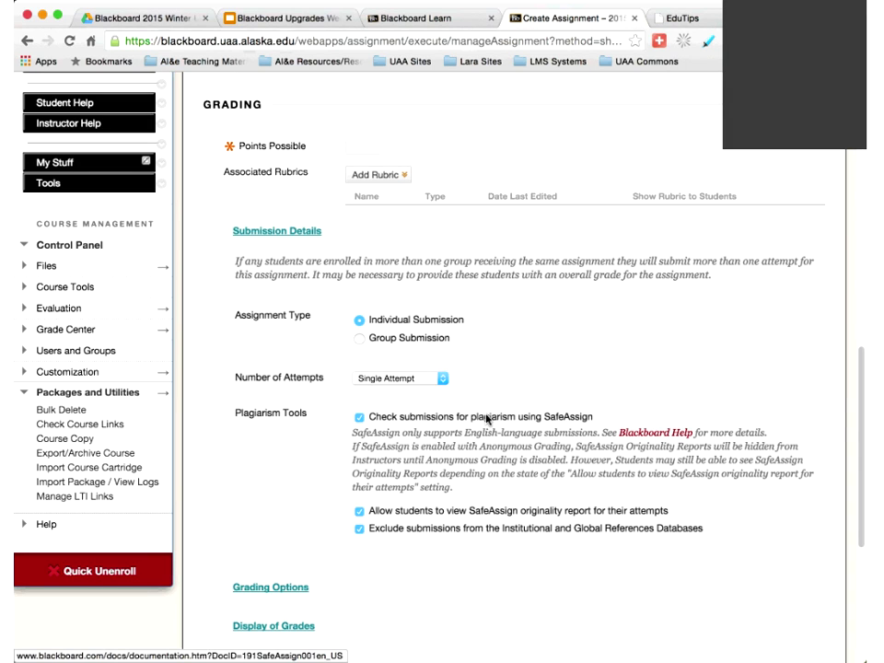
click(361, 418)
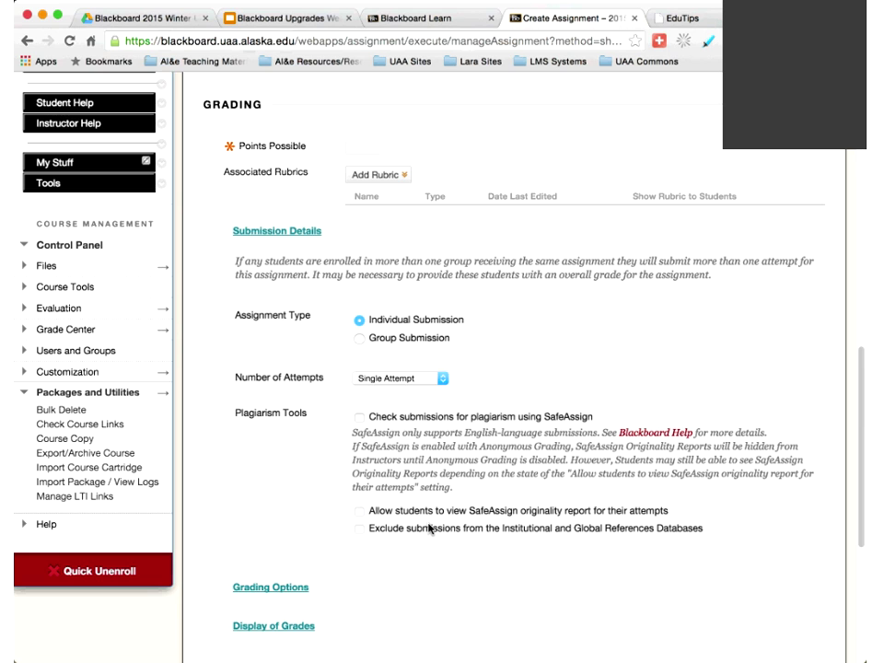
scroll(429, 527, down, 5)
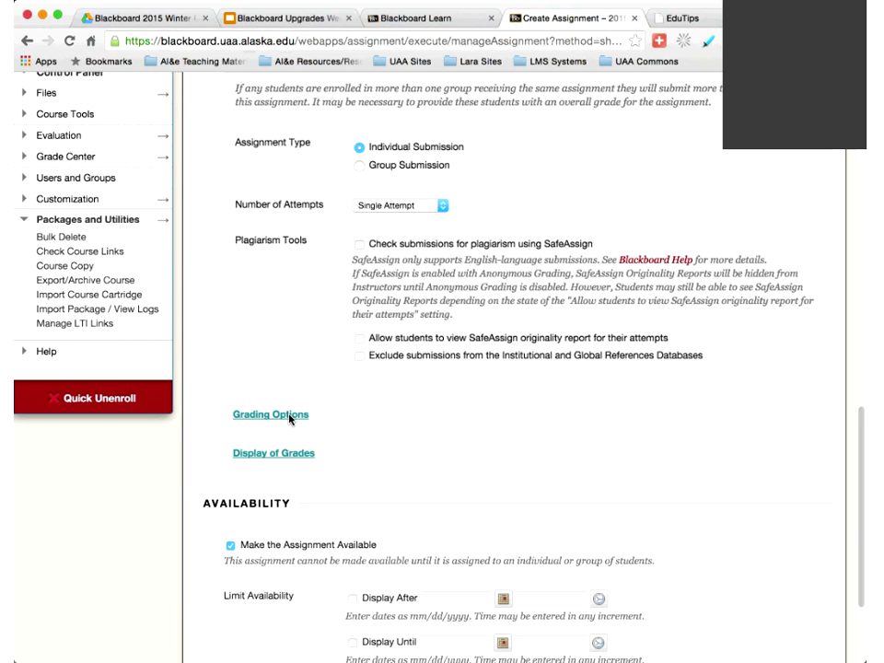
click(289, 415)
scroll(288, 418, down, 1)
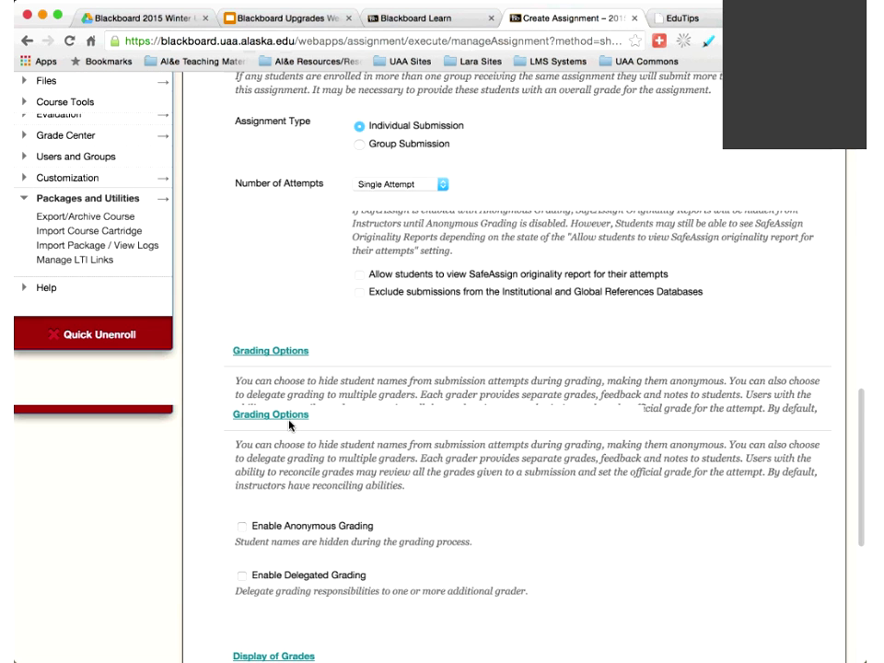
scroll(289, 423, down, 4)
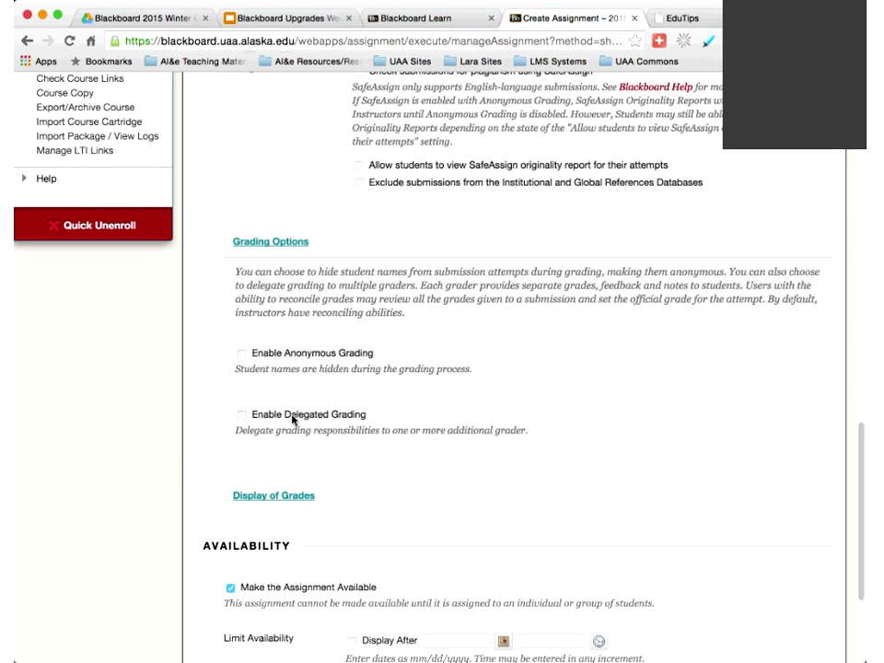
click(242, 416)
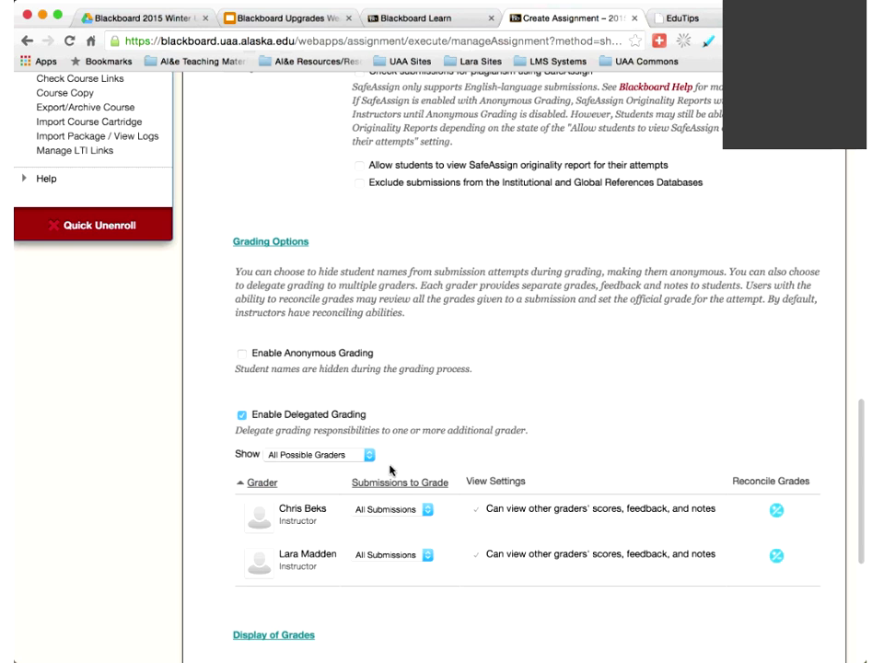
scroll(392, 473, down, 1)
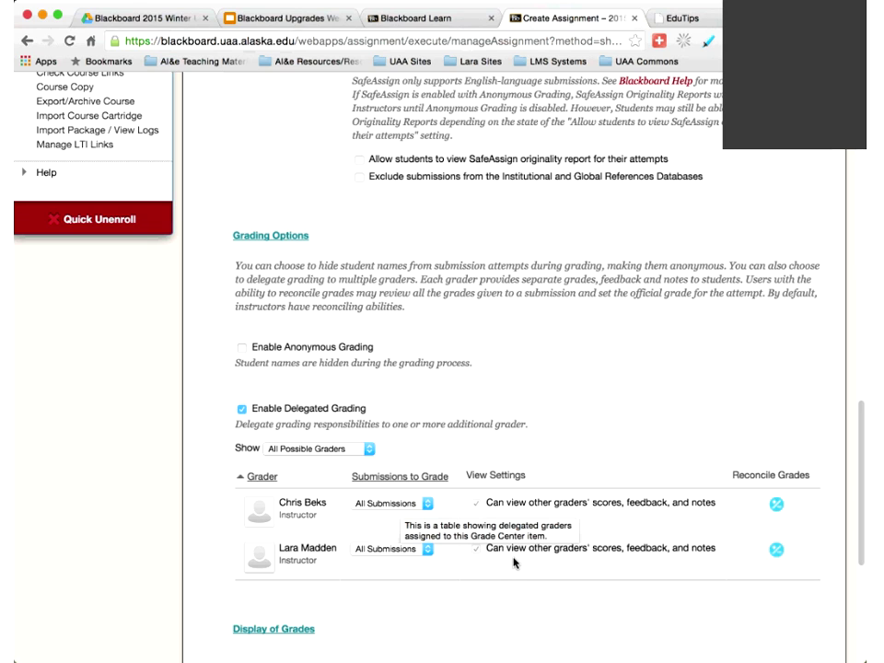
click(253, 409)
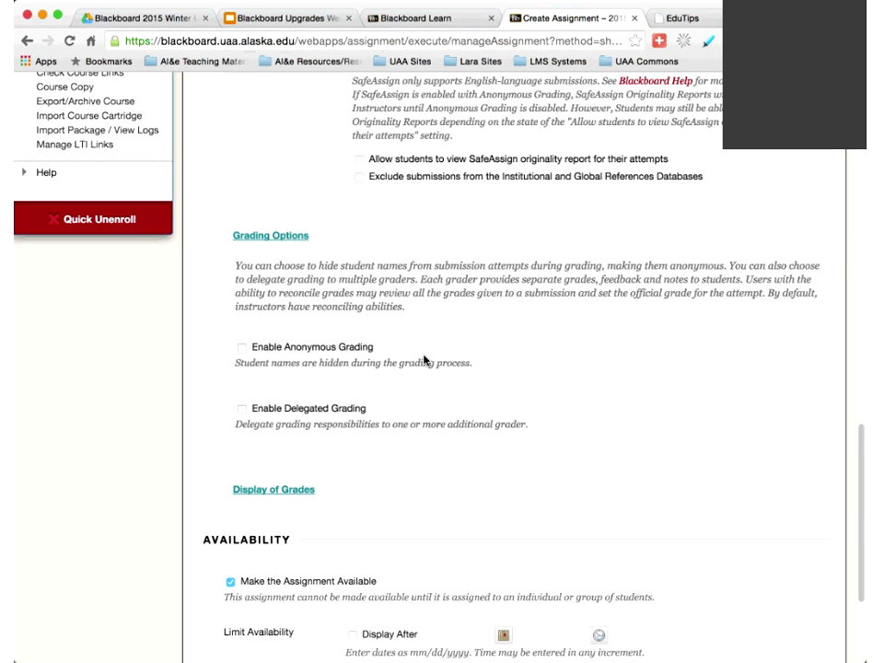
scroll(424, 359, down, 2)
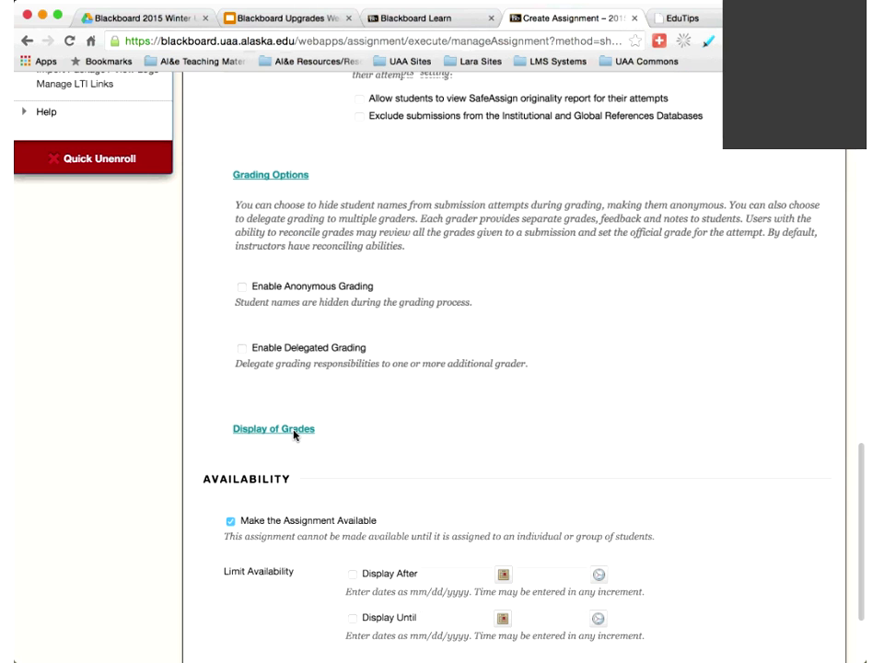
click(286, 175)
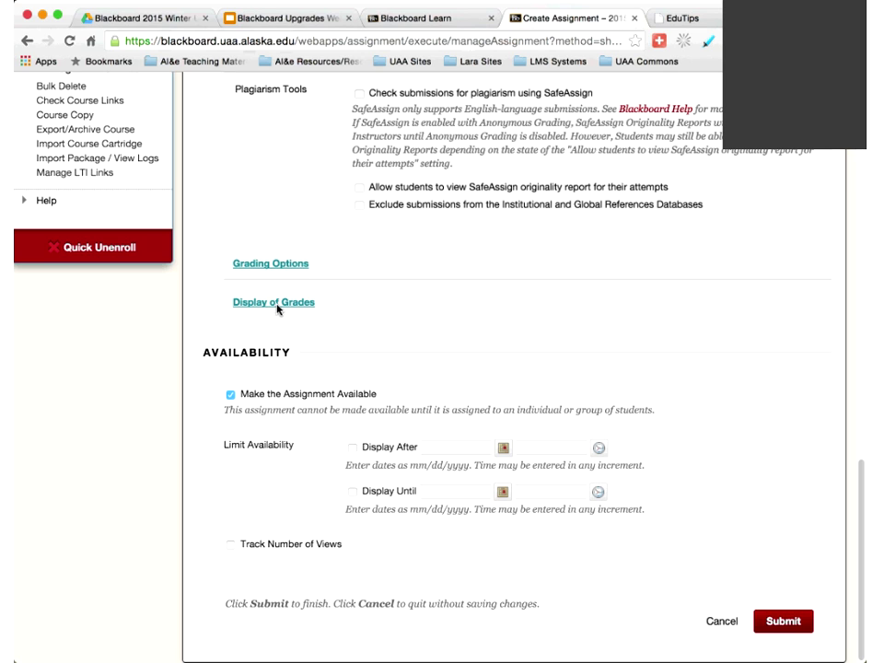
click(276, 304)
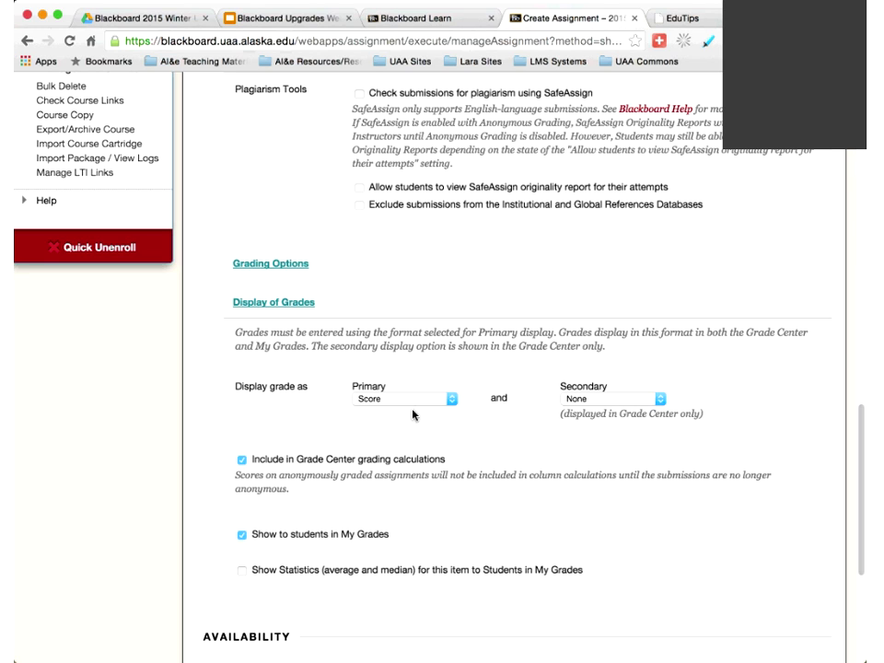
Try Percentage and Complete/Incomplete as the primary grade display, ending on Percentage
click(448, 401)
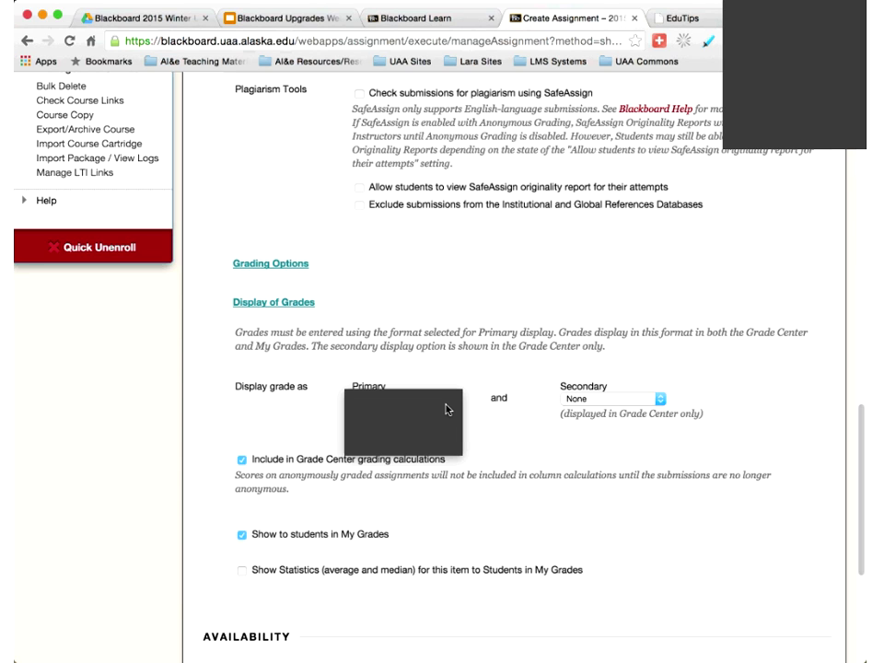
click(387, 404)
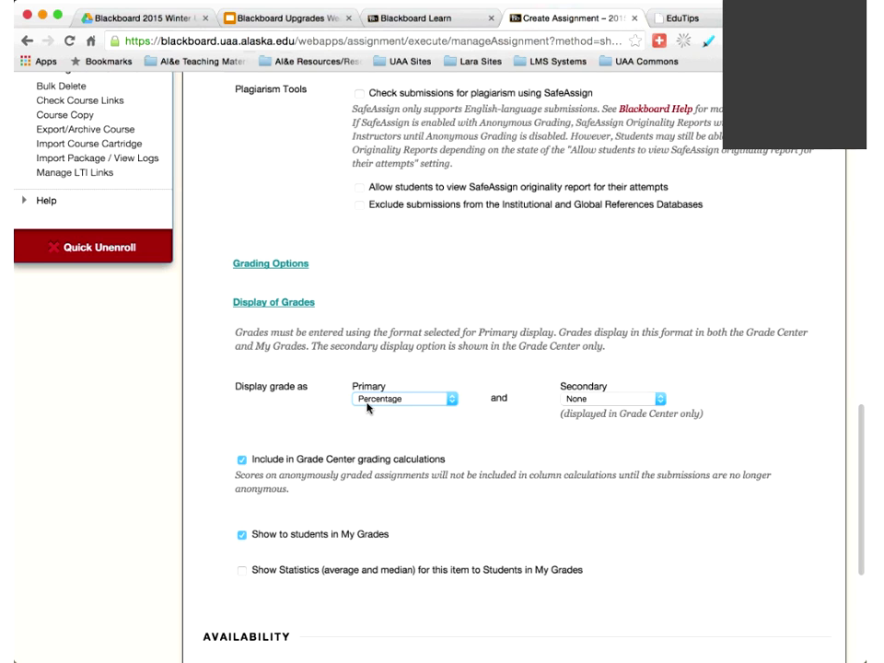
click(451, 401)
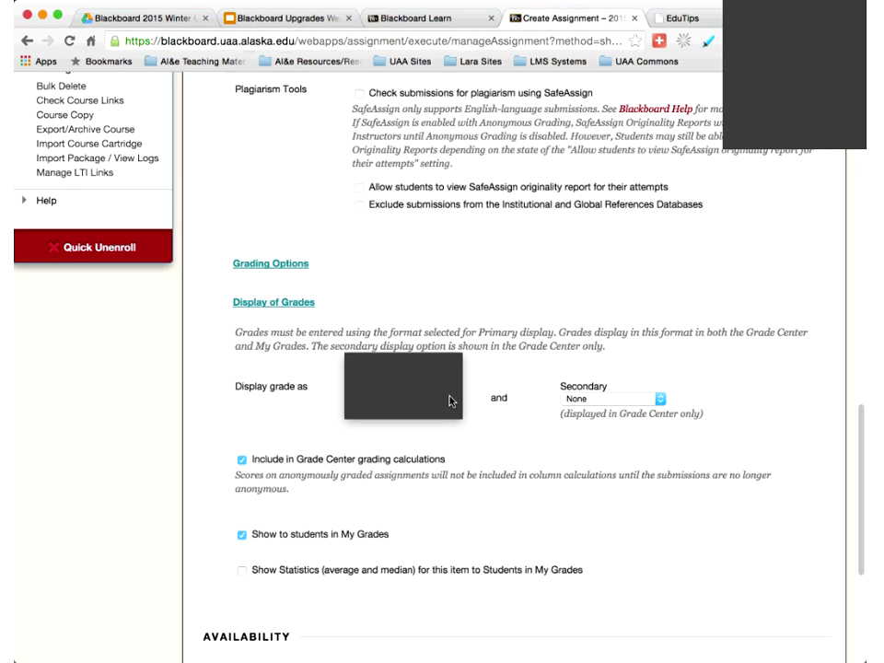
key(Down)
key(Return)
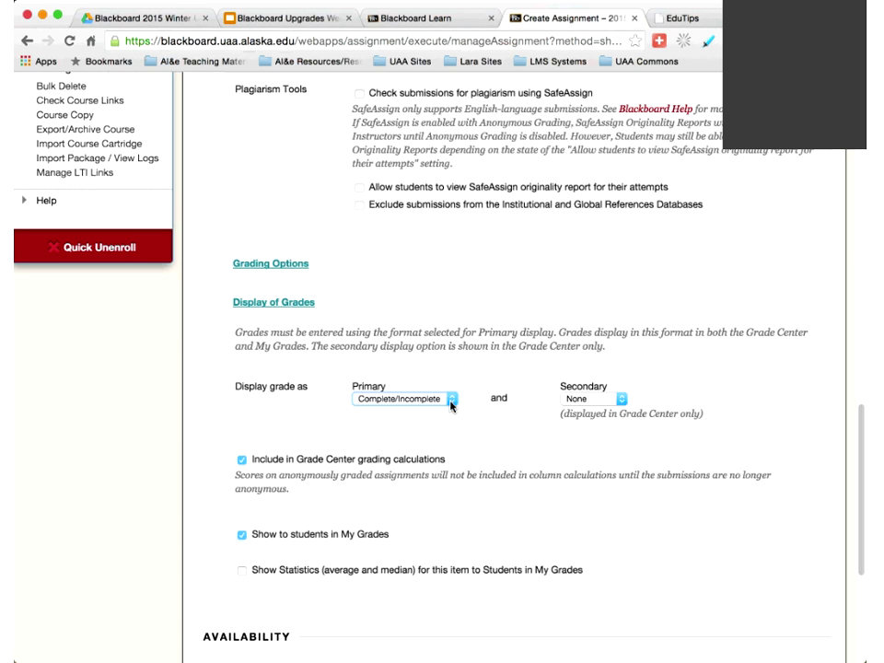
click(449, 398)
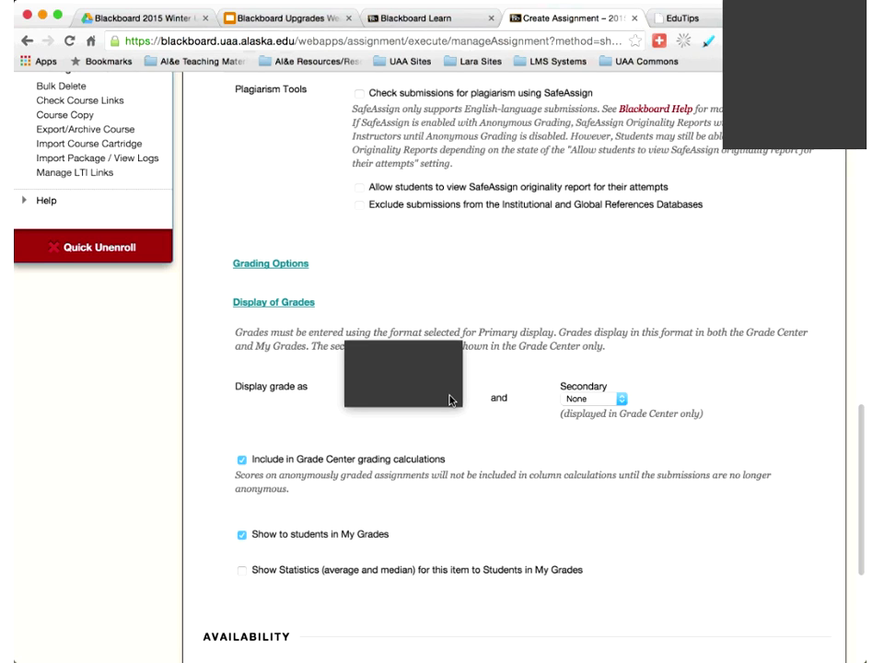
click(449, 398)
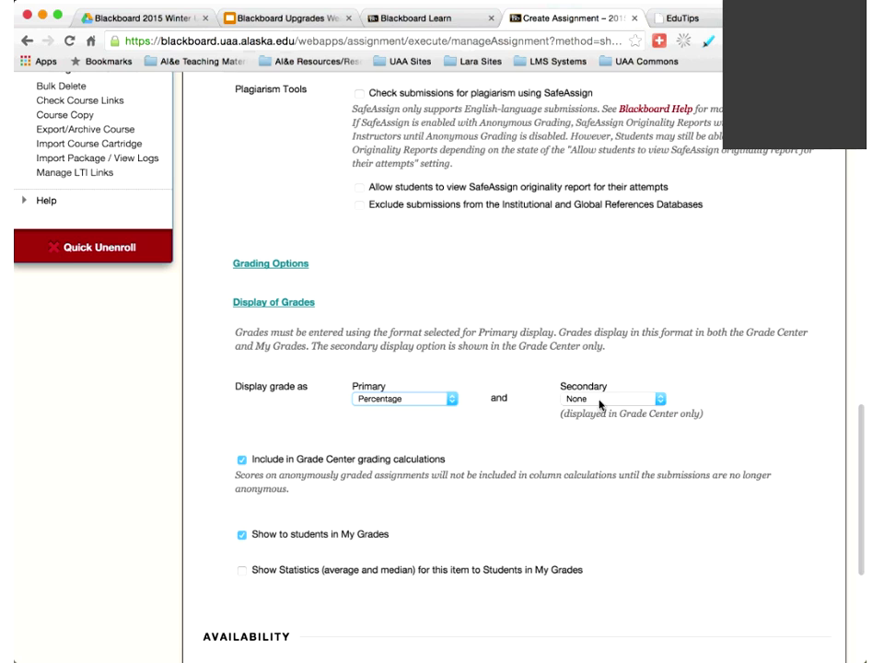
Set Letter as the secondary grade display and switch the primary display back to Score
click(660, 399)
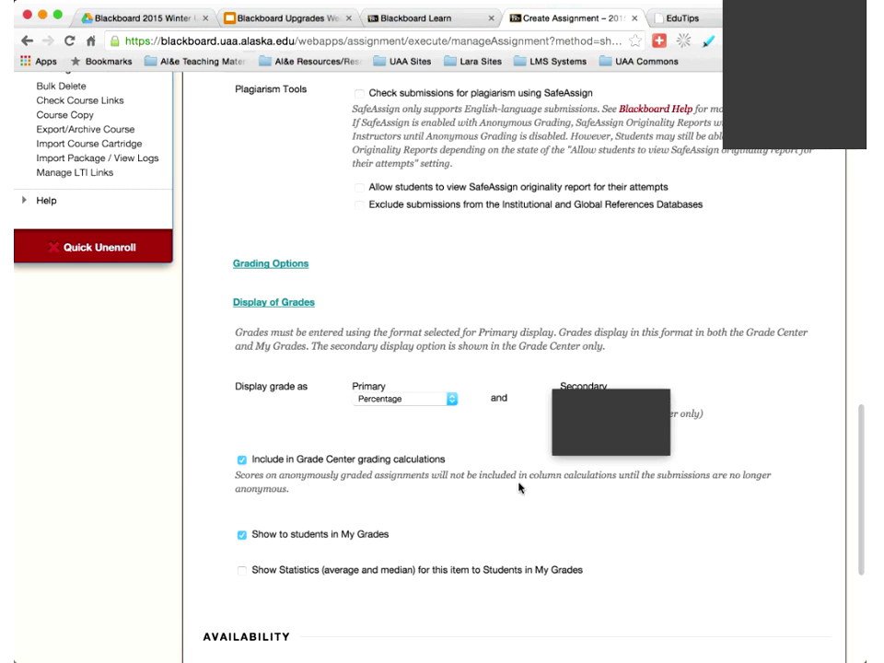
click(512, 445)
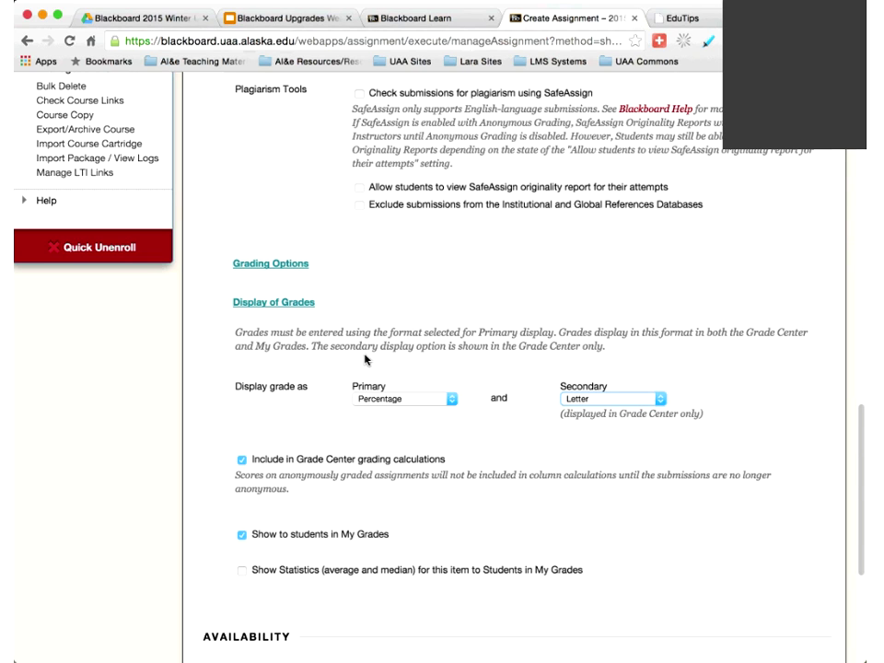
click(450, 400)
click(443, 405)
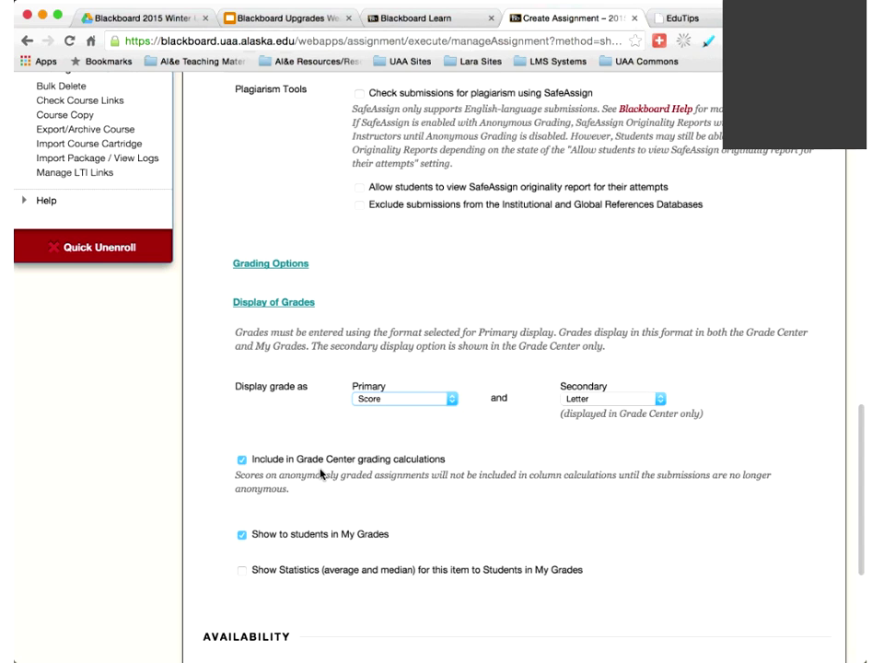
scroll(313, 475, down, 1)
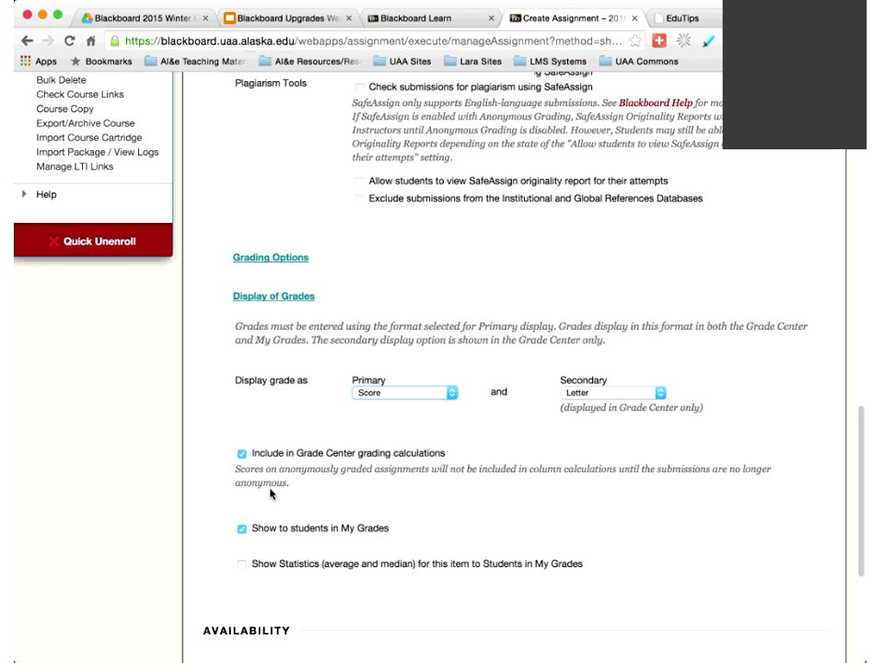
scroll(270, 494, down, 2)
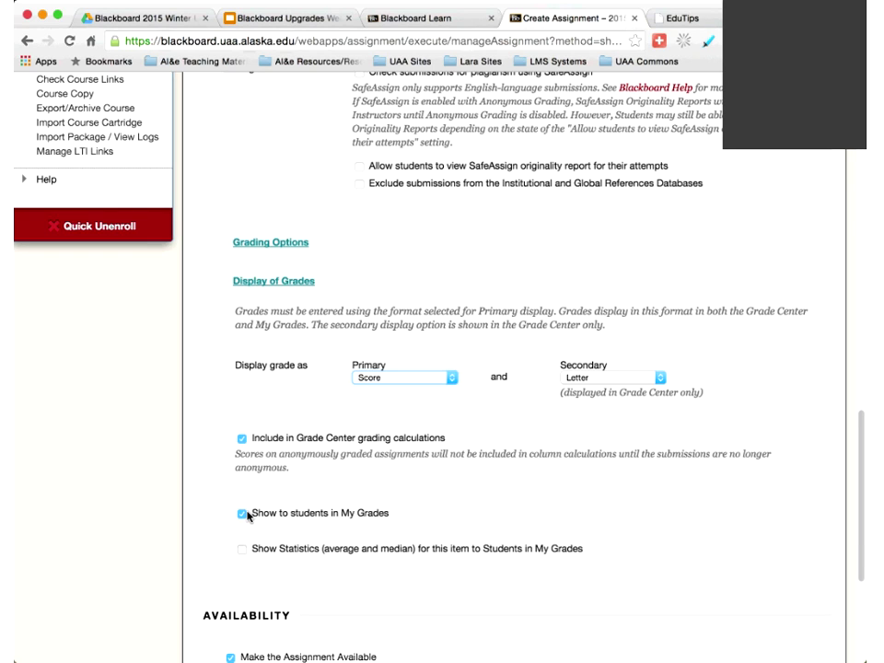
scroll(246, 511, down, 1)
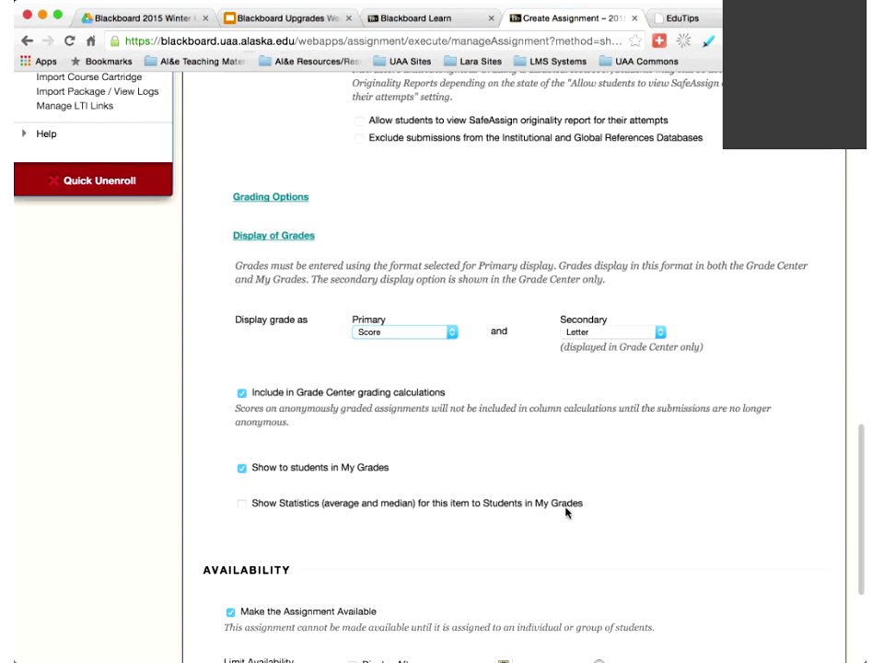
scroll(564, 511, down, 1)
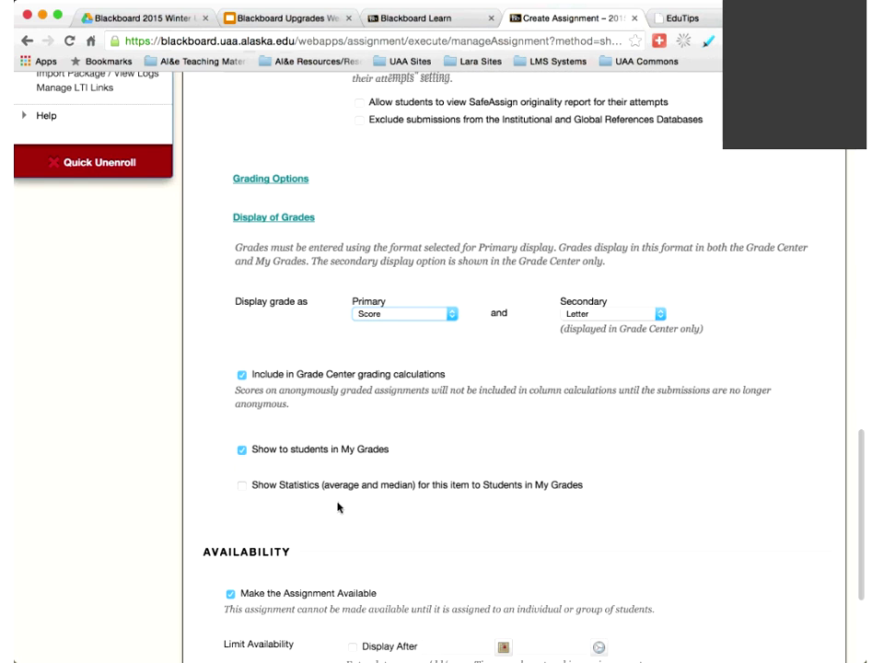
scroll(313, 505, down, 1)
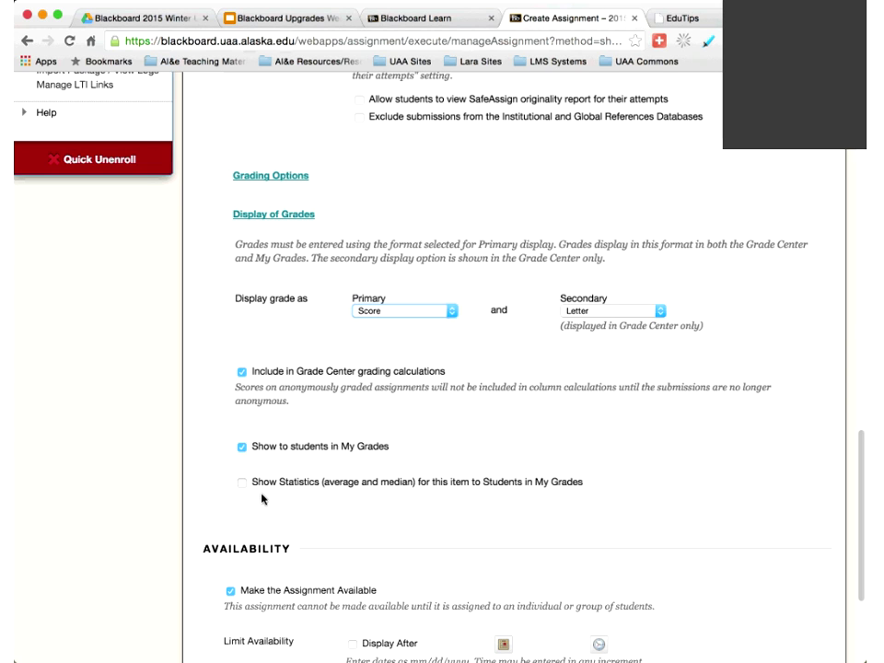
scroll(261, 498, down, 2)
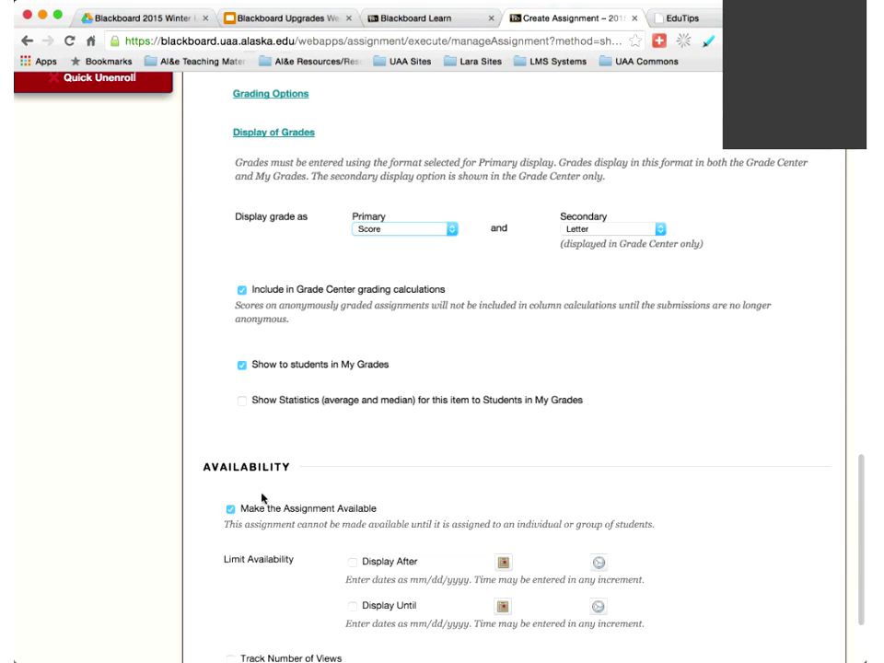
scroll(267, 498, down, 1)
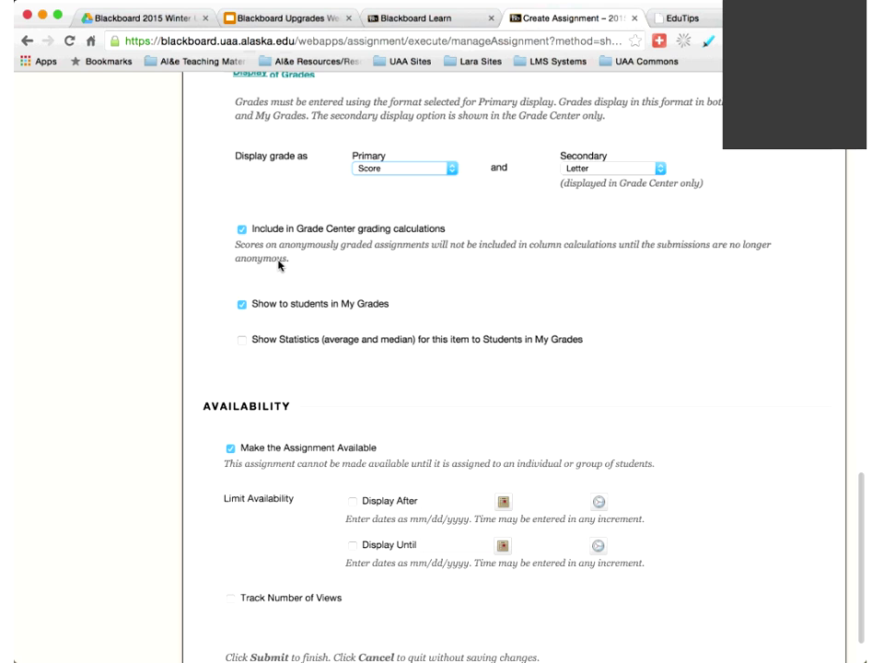
click(287, 94)
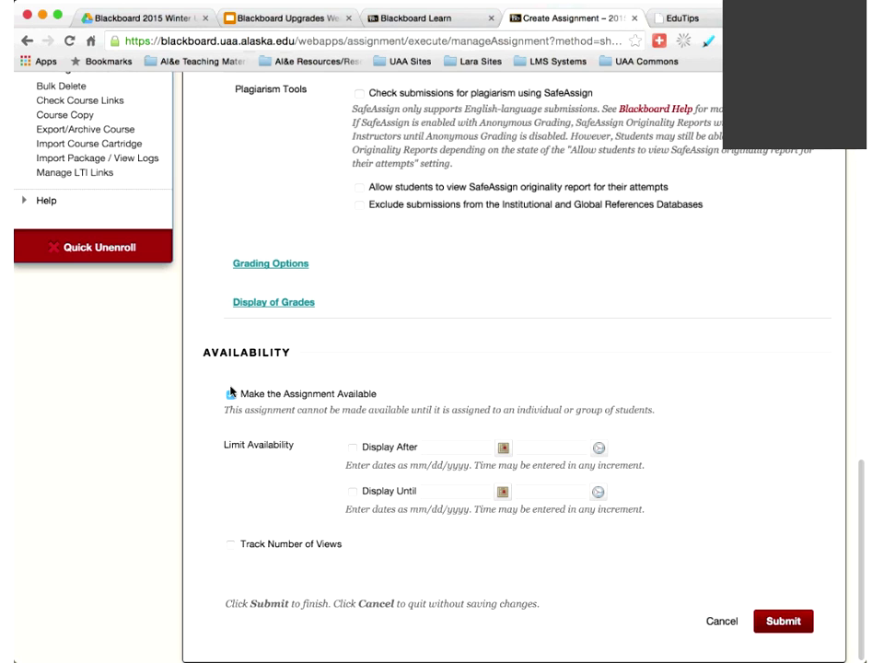
Limit availability to 11/16/2015 06:02 PM through 11/17/2015 11:59 PM and track number of views
click(353, 449)
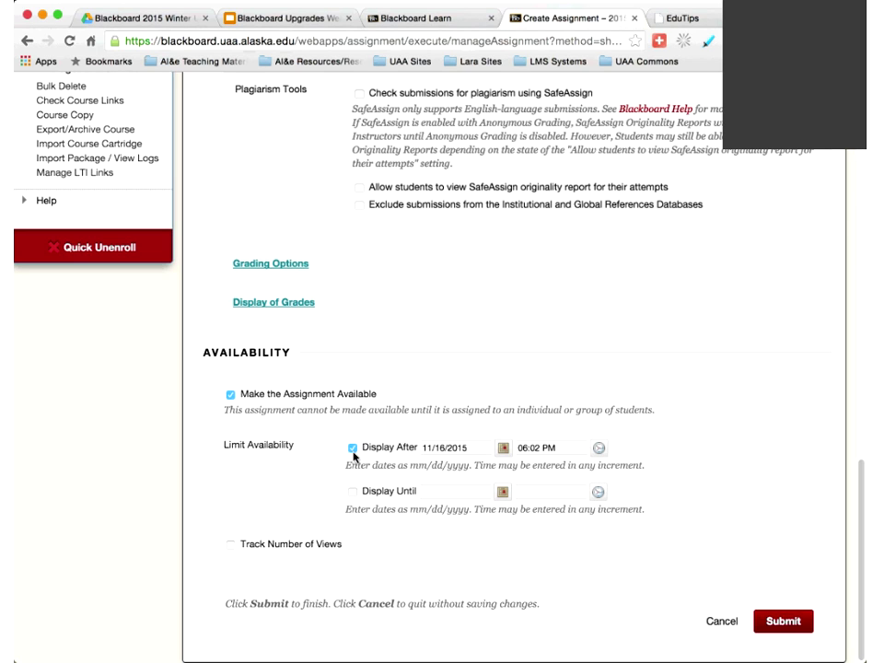
click(352, 492)
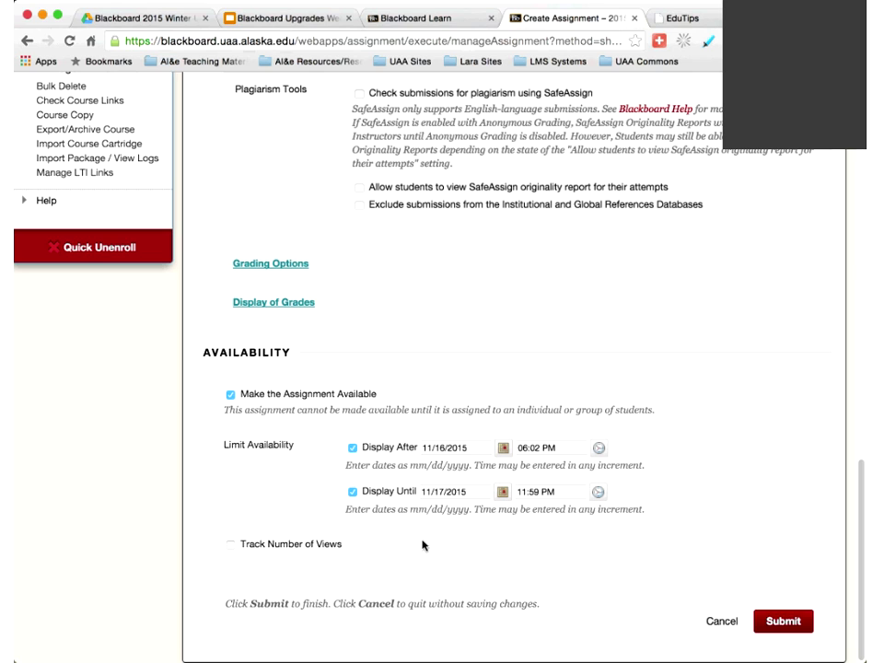
click(230, 545)
scroll(717, 625, up, 2)
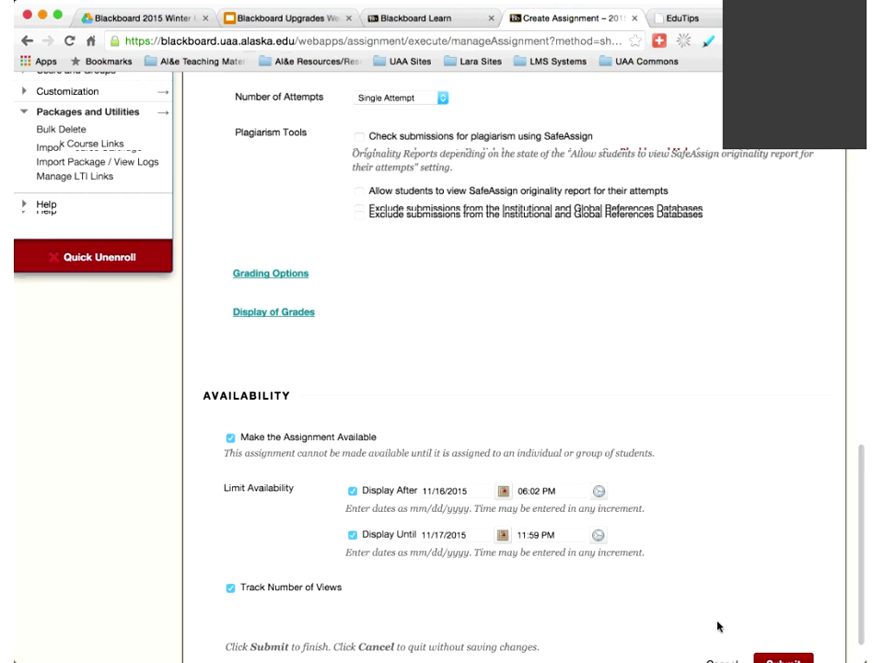
scroll(717, 625, up, 10)
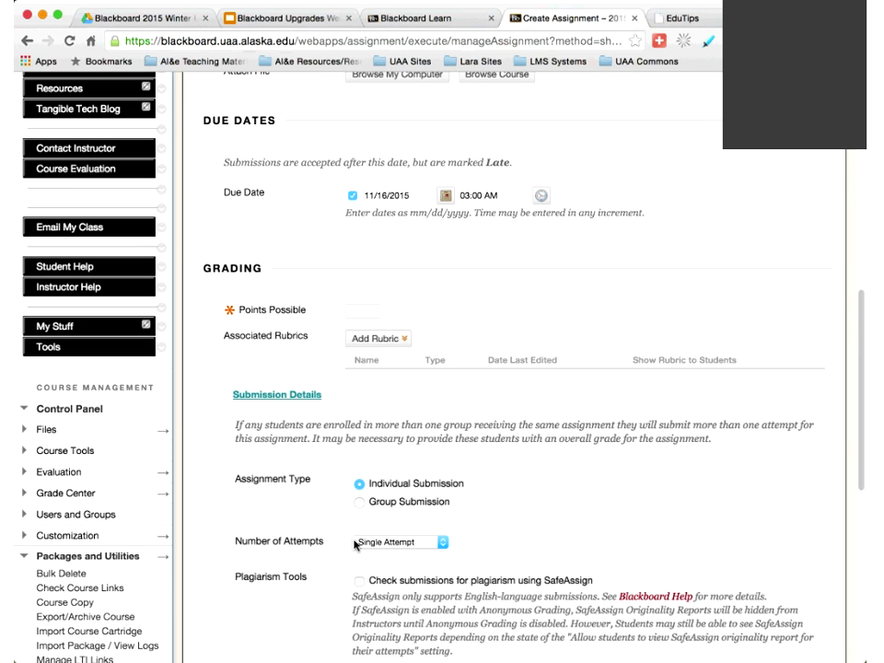
Collapse Submission Details and cancel the Test SafeAssign assignment without saving
click(297, 395)
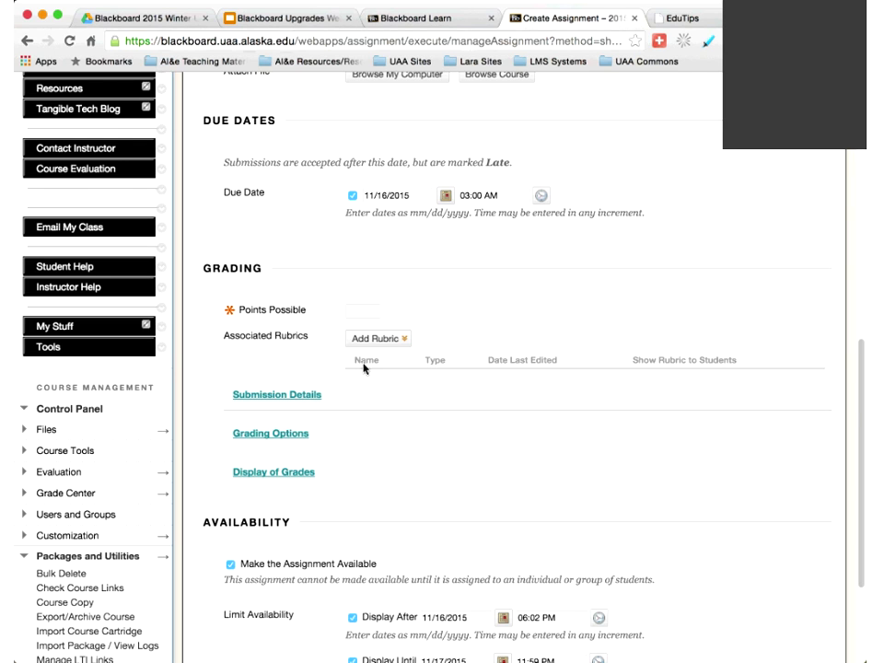
scroll(364, 368, down, 4)
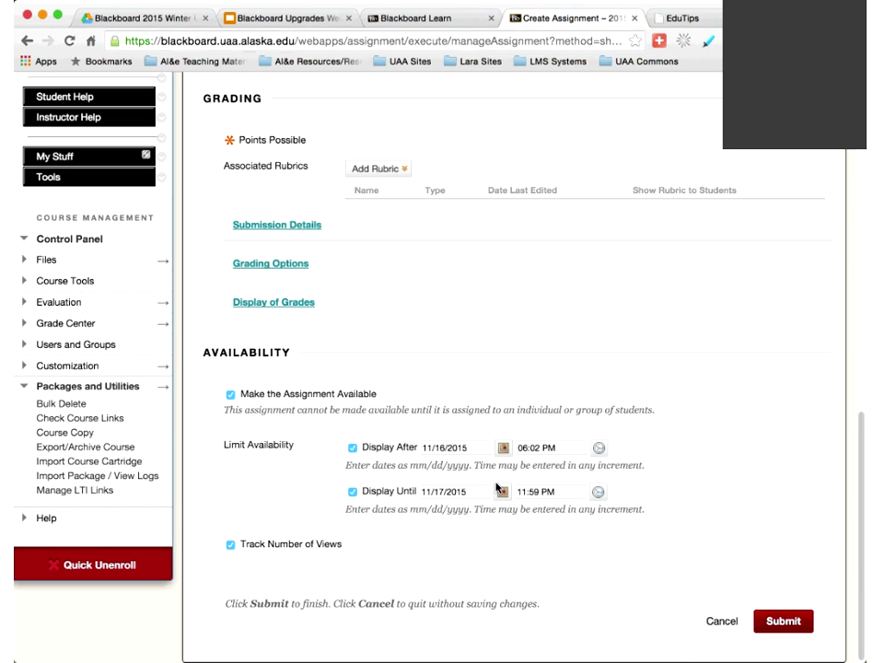
click(710, 623)
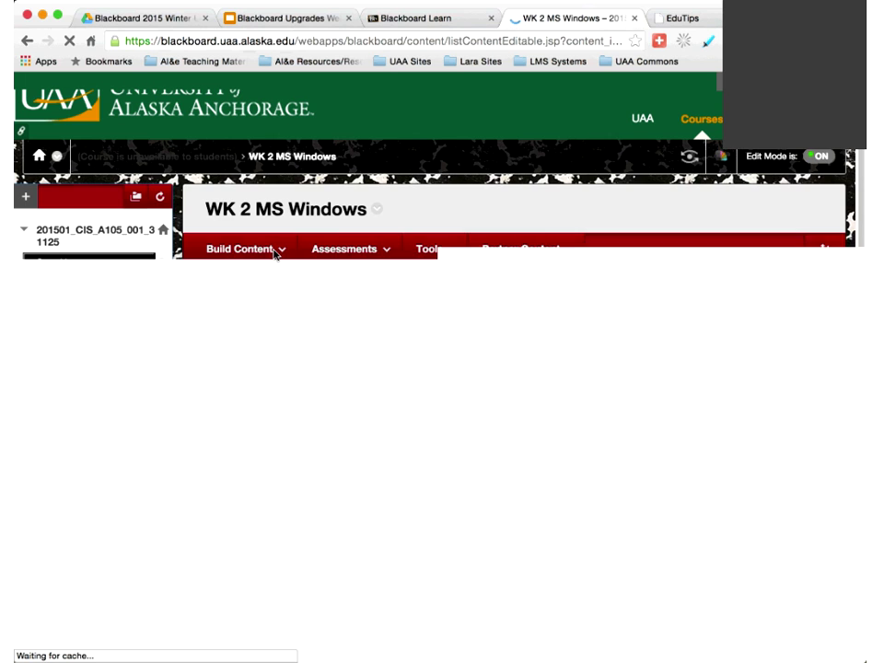
Switch to the webinar slides and advance through slides 8 and 9 to slide 10, Grading SafeAssign
key(super+2)
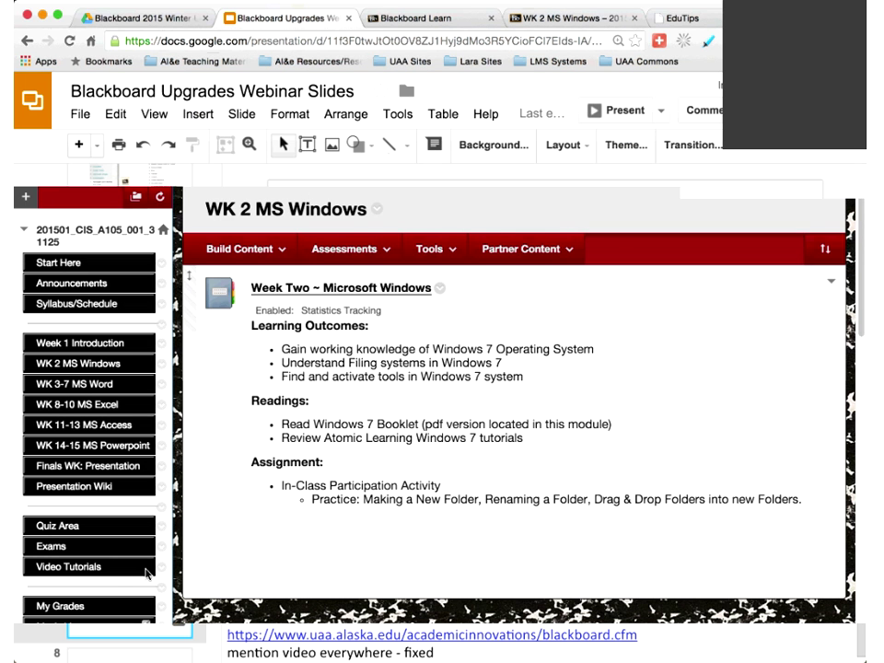
key(Down)
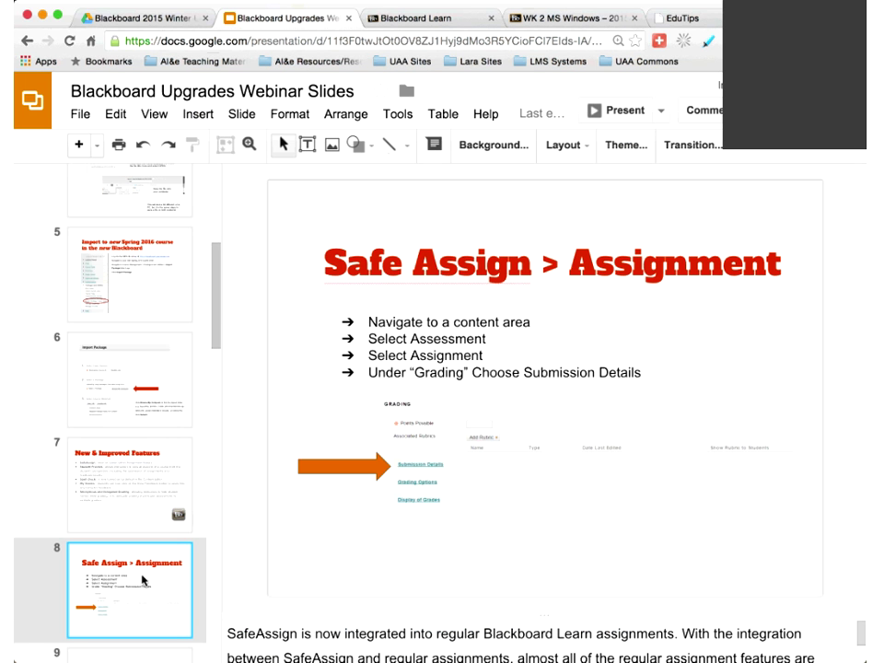
key(Down)
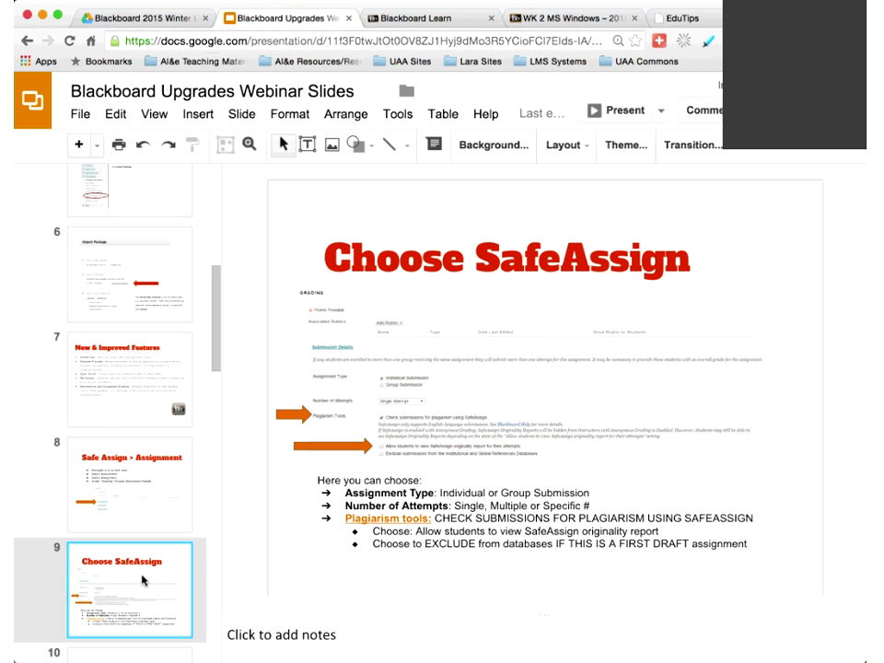
key(Down)
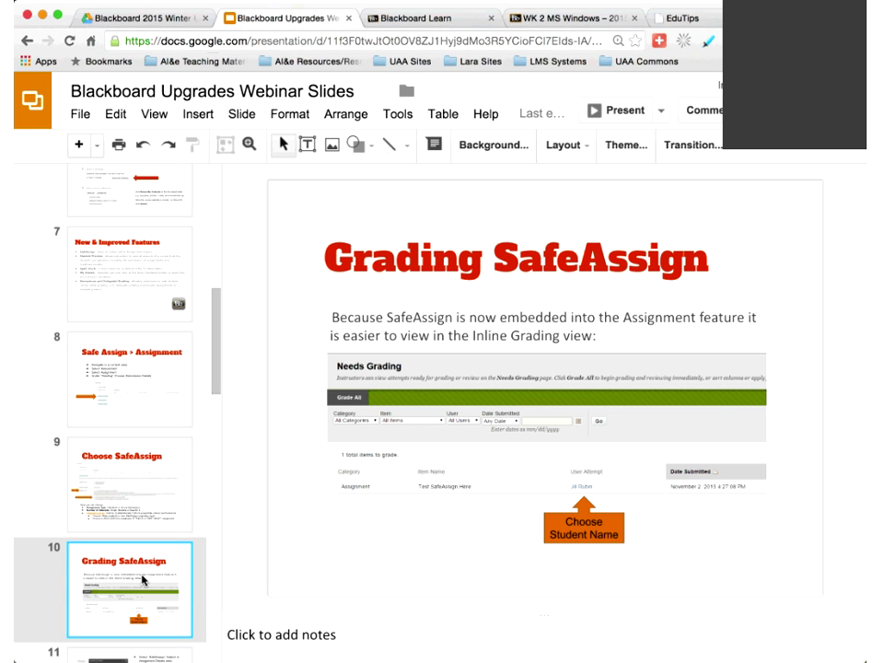
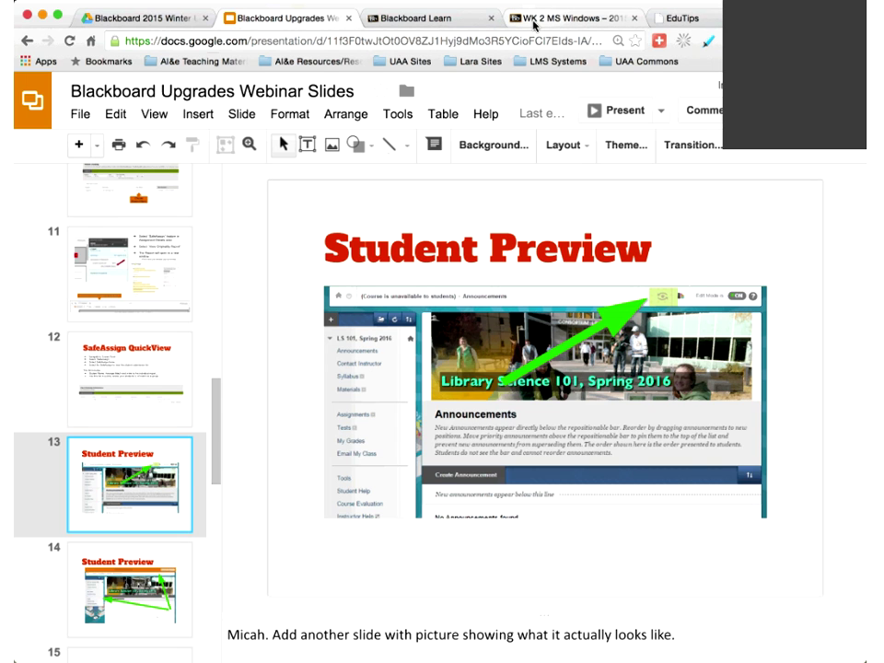
Switch from the slides to the WK 2 MS Windows course page in Blackboard Learn
click(553, 18)
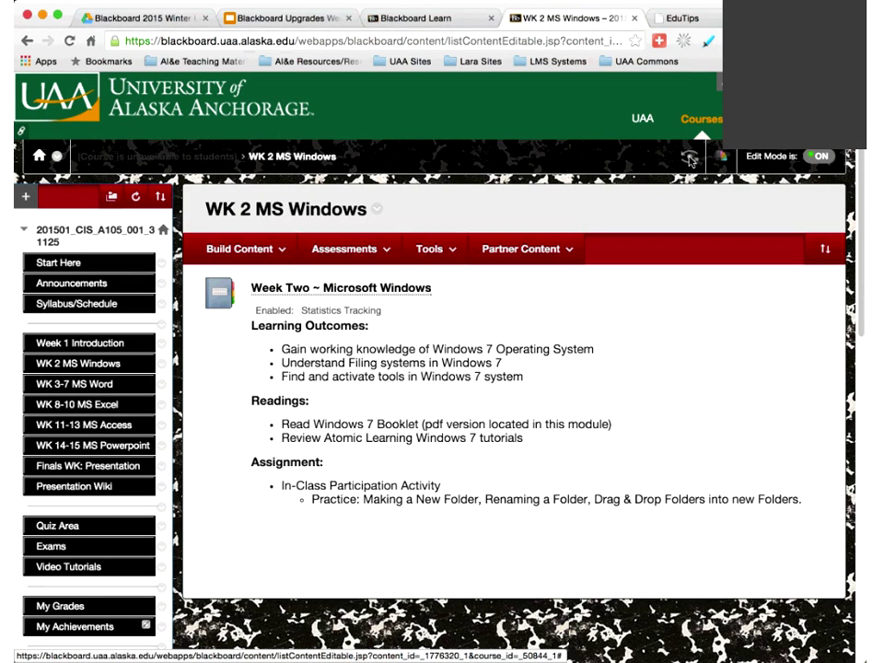
Turn on Student Preview and show the student's My Grades page with upcoming assignments
click(691, 159)
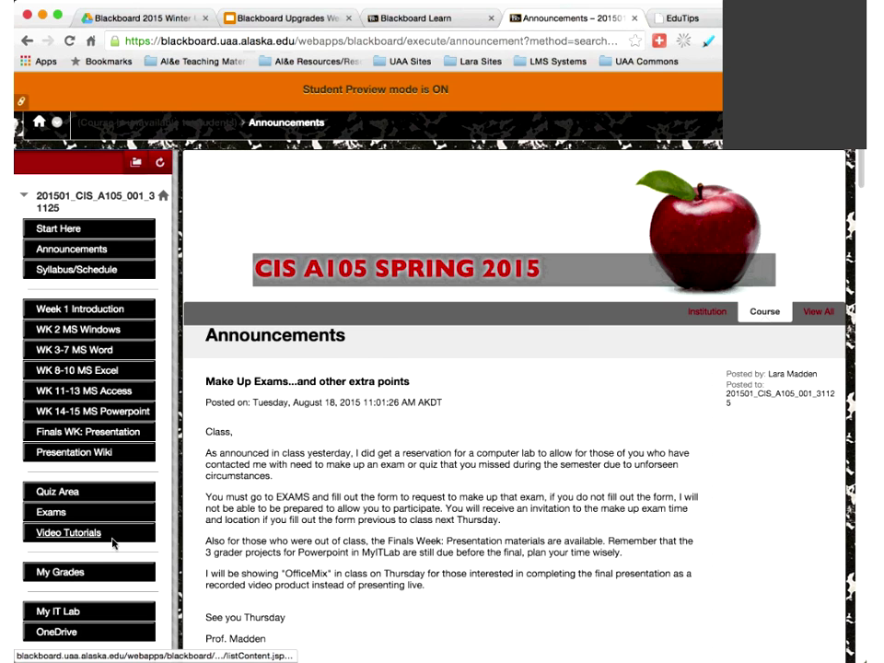
click(60, 572)
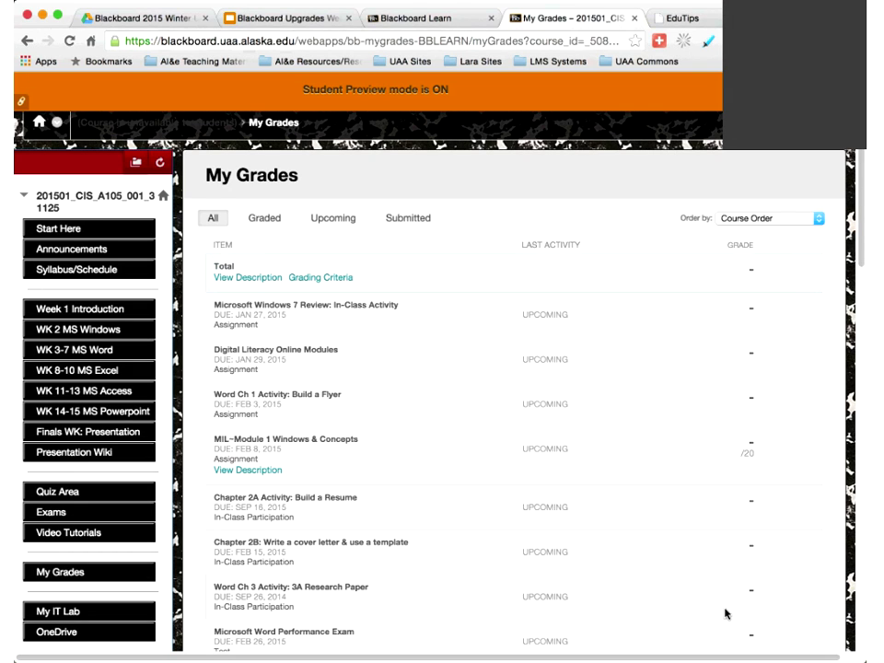
Scroll through the My Grades list, then go to the Quiz Area, which shows an error page
scroll(725, 613, down, 2)
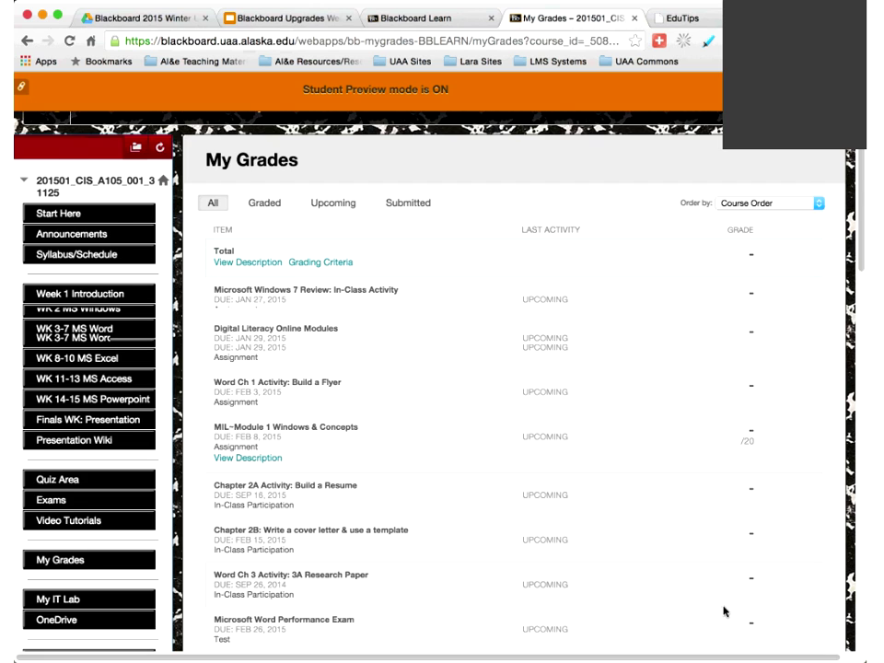
scroll(723, 612, down, 2)
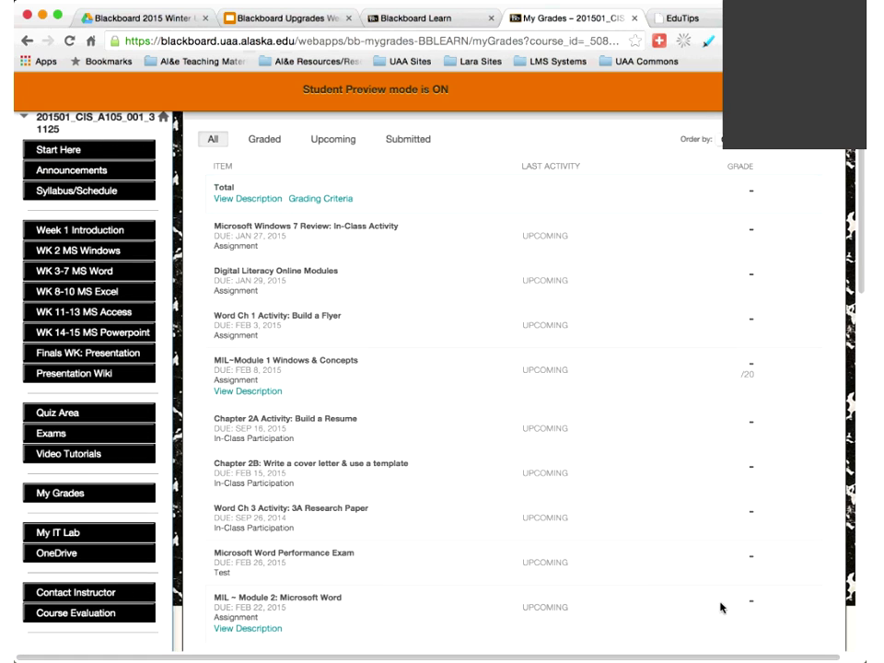
scroll(720, 605, up, 1)
scroll(668, 571, up, 2)
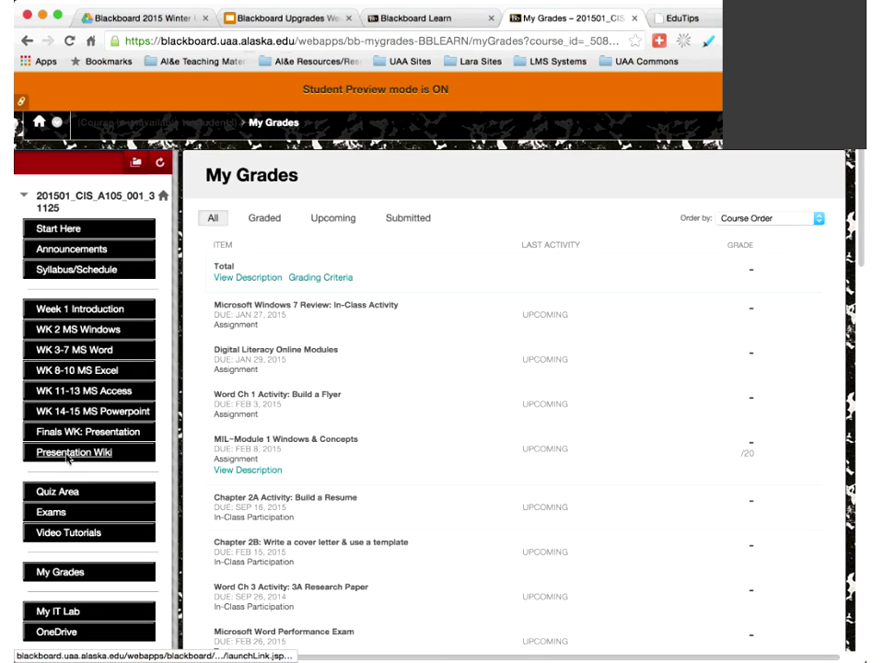
click(59, 493)
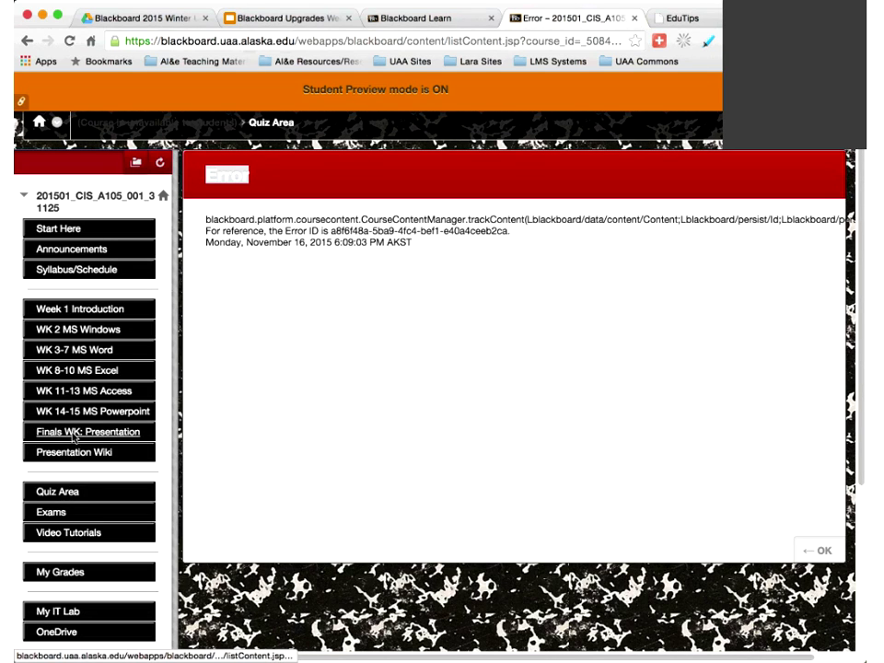
Go to the WK 3-7 MS Word module and continue through the Exit Student Preview prompt
click(78, 354)
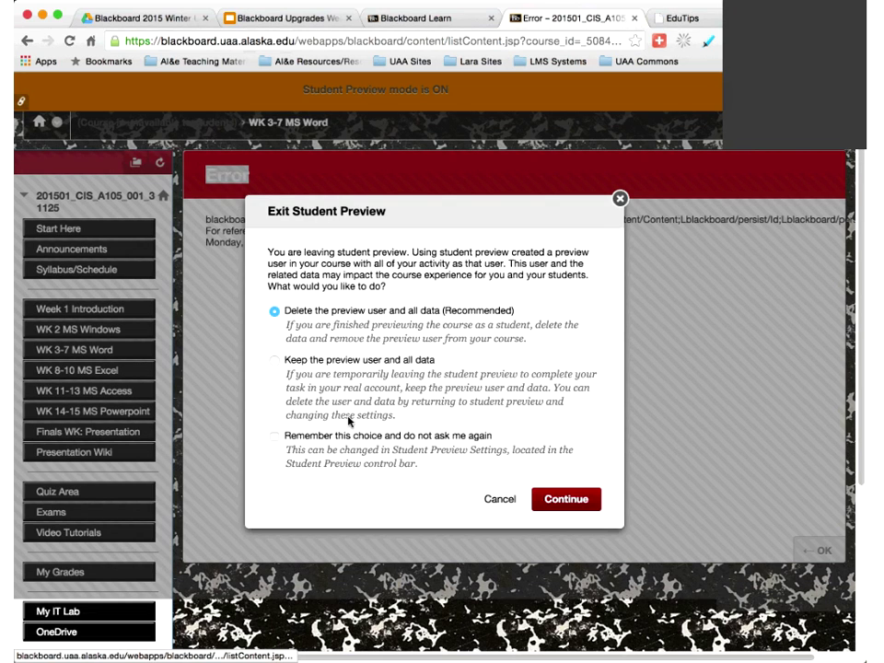
click(564, 498)
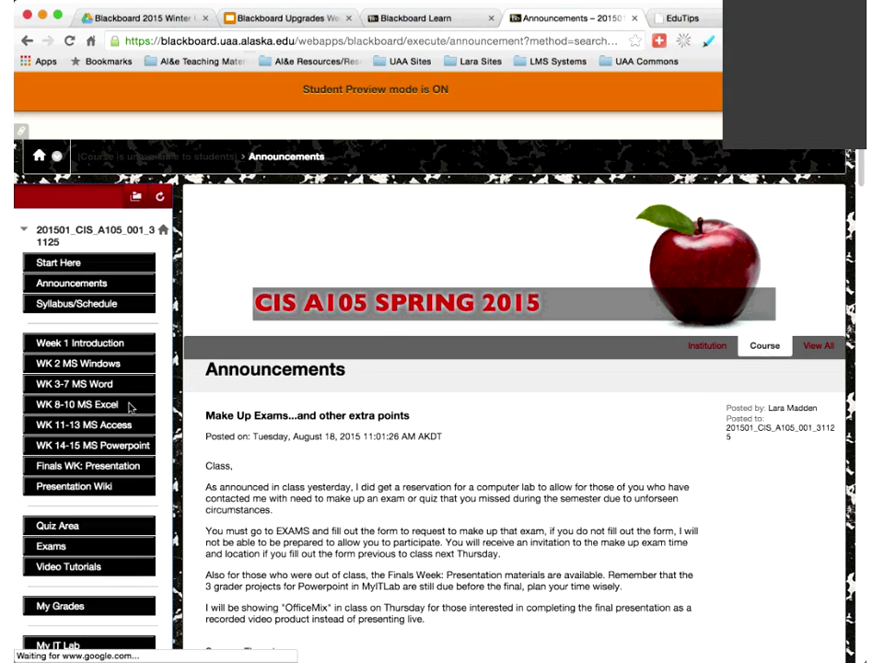
Reopen the Quiz Area from the announcements, see the error again, and start exiting Student Preview
scroll(128, 406, down, 1)
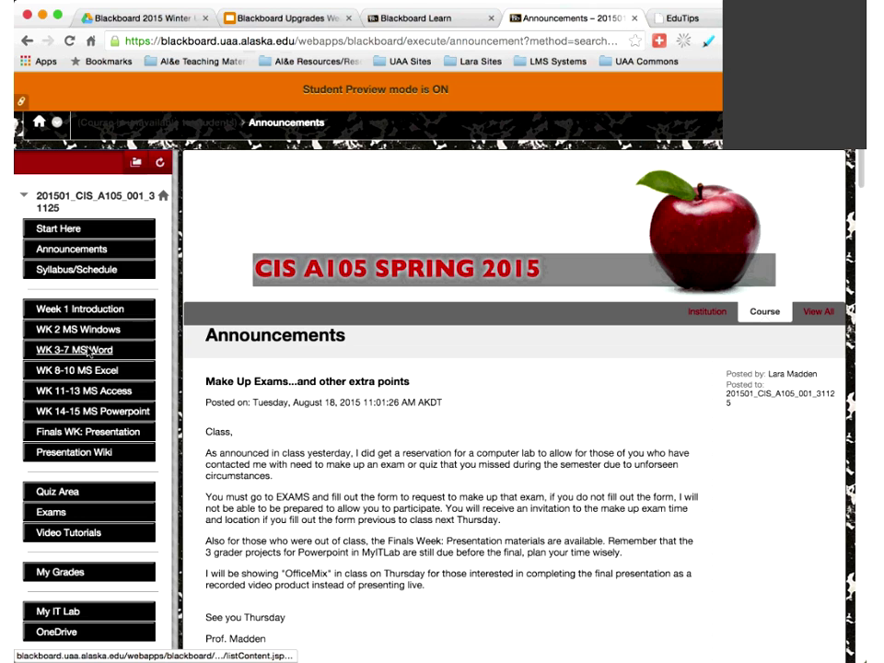
click(119, 498)
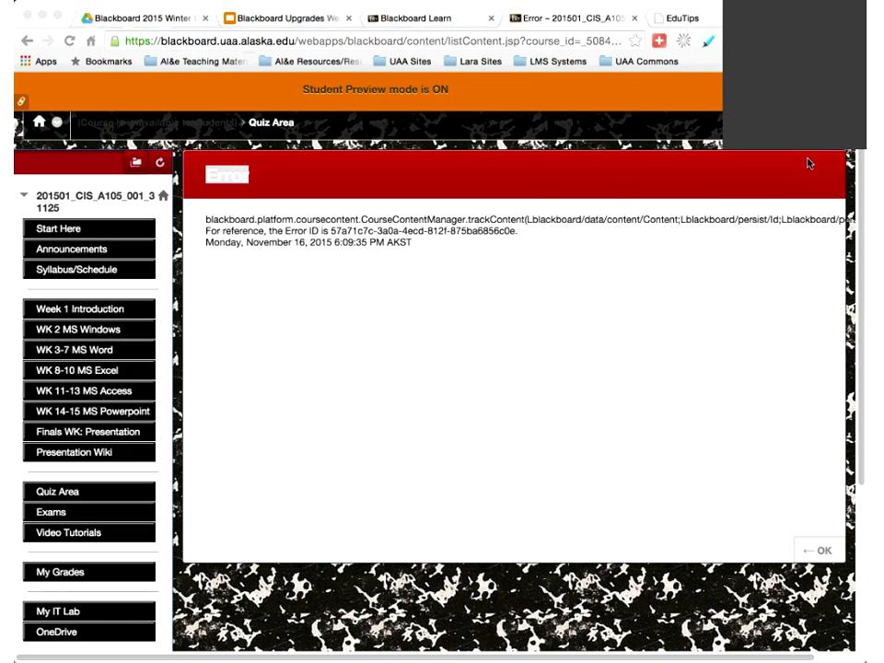
click(686, 169)
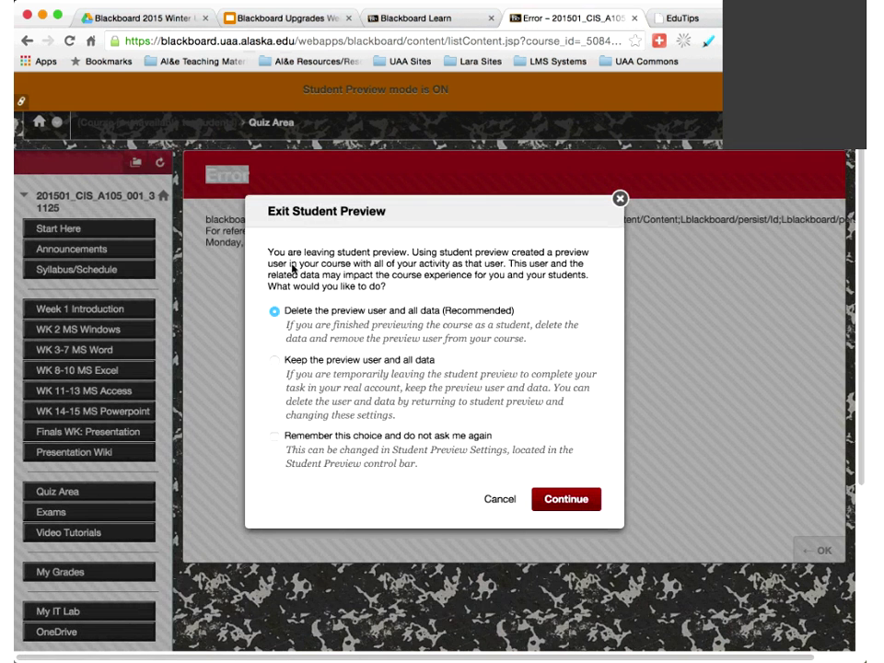
Exit Student Preview, keeping the preview user and all data, and return to the webinar deck
click(274, 361)
click(564, 505)
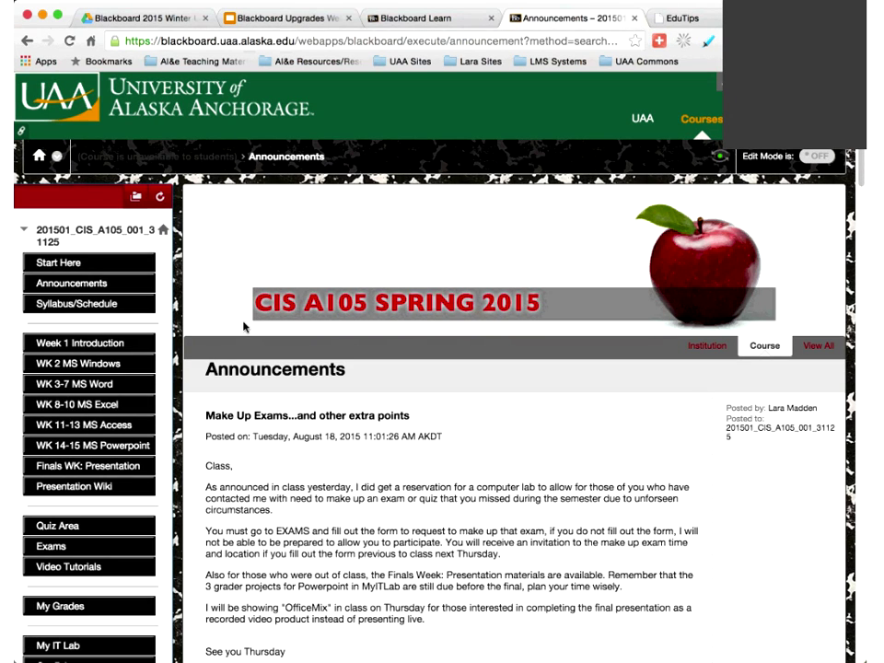
click(311, 20)
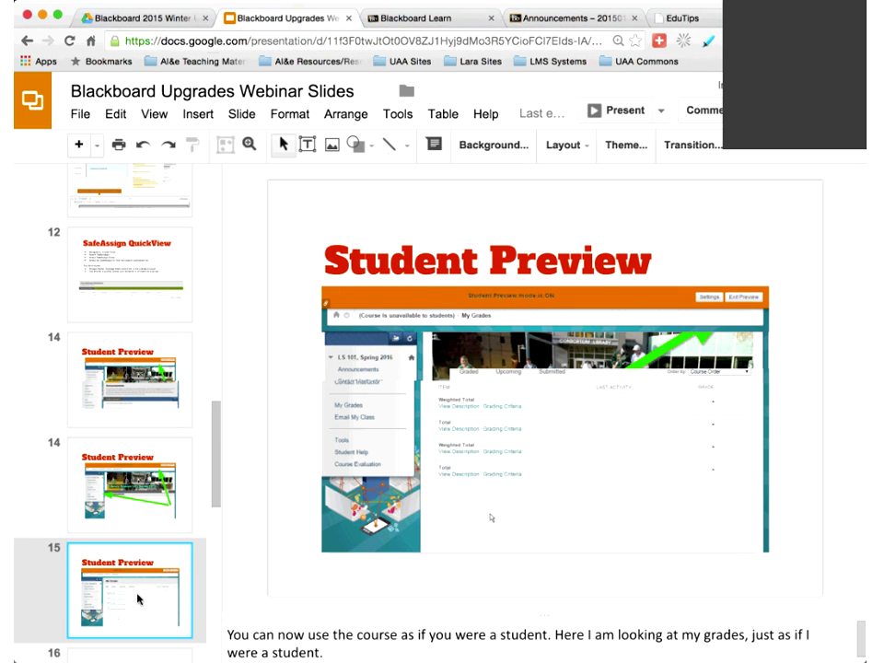
Advance the deck to slide 18, Spell Check, and scroll its content
key(Down)
key(Down)
key(Down)
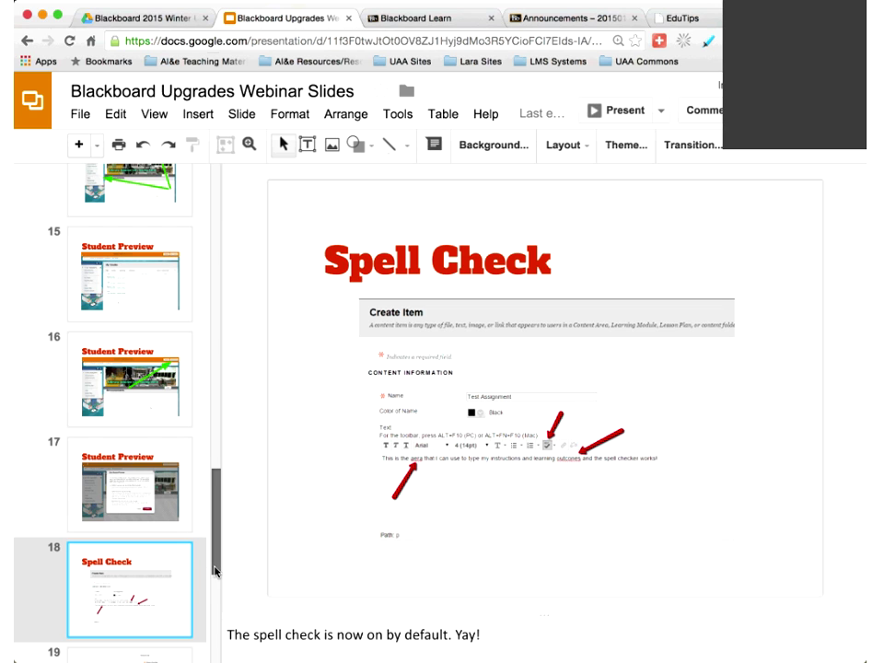
scroll(211, 589, down, 3)
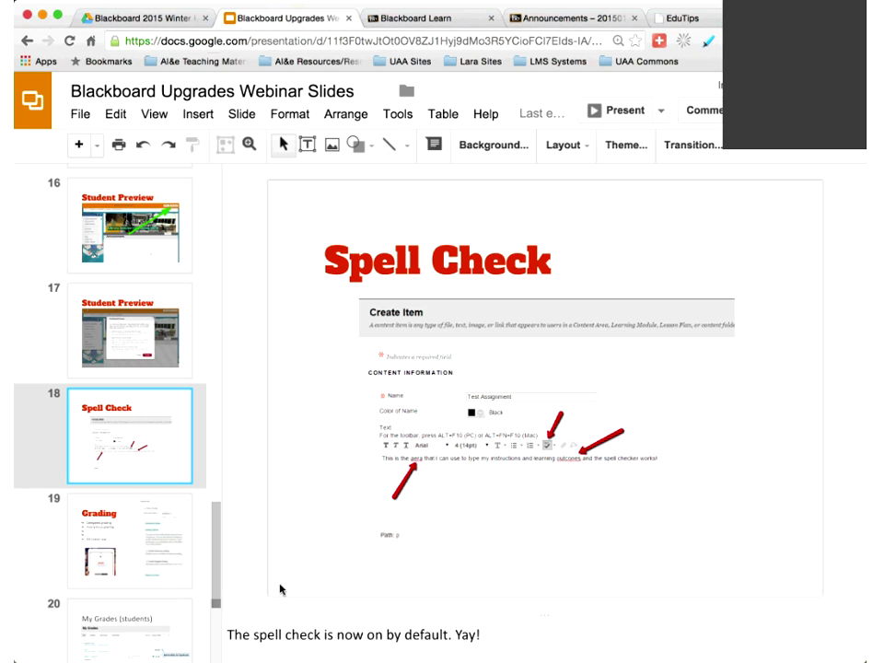